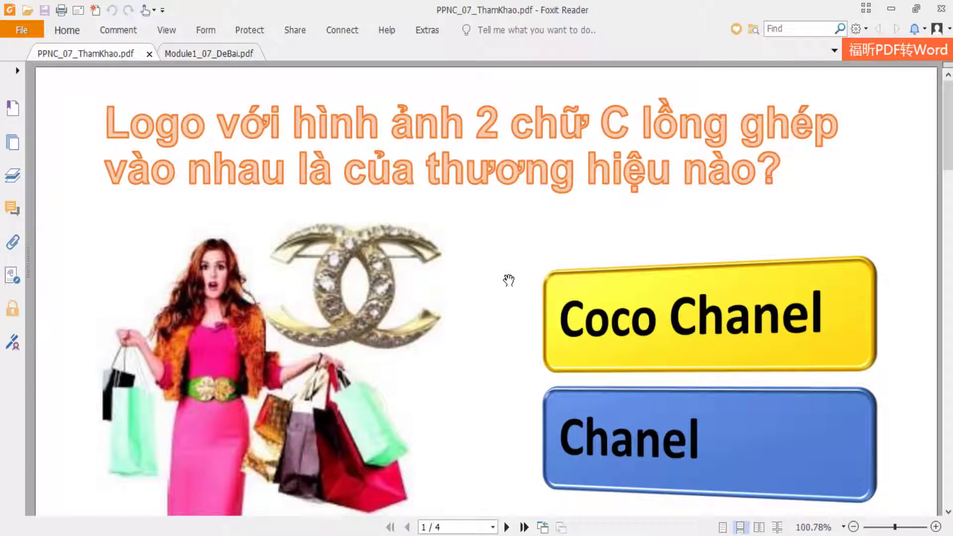
Scroll through all four pages of PPNC_07_ThamKhao.pdf, ending on page 3's Coco Chanel explanation.
{"action": "scroll", "coordinate": [493, 291], "scroll_direction": "down", "scroll_amount": 3}
{"action": "scroll", "coordinate": [491, 292], "scroll_direction": "down", "scroll_amount": 4}
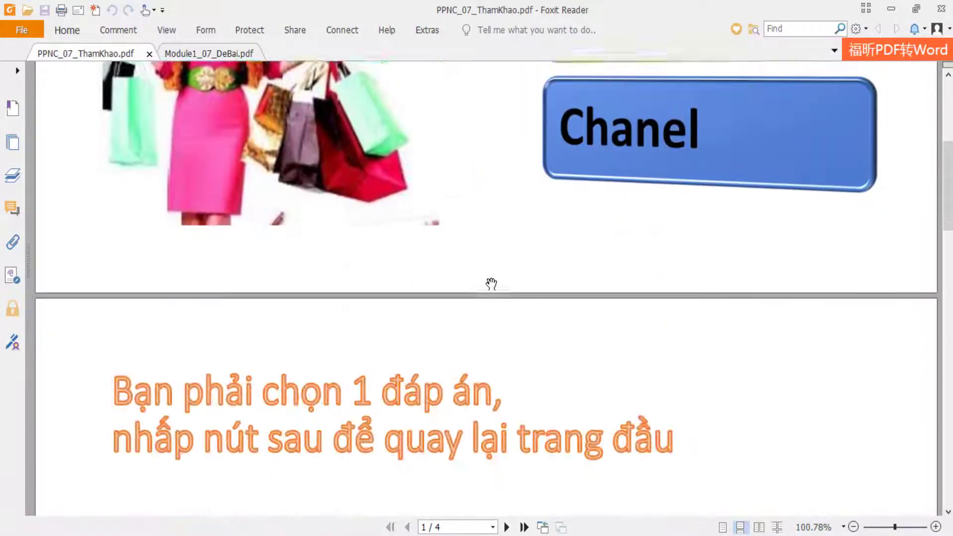
{"action": "scroll", "coordinate": [484, 295], "scroll_direction": "up", "scroll_amount": 6}
{"action": "scroll", "coordinate": [472, 285], "scroll_direction": "up", "scroll_amount": 2}
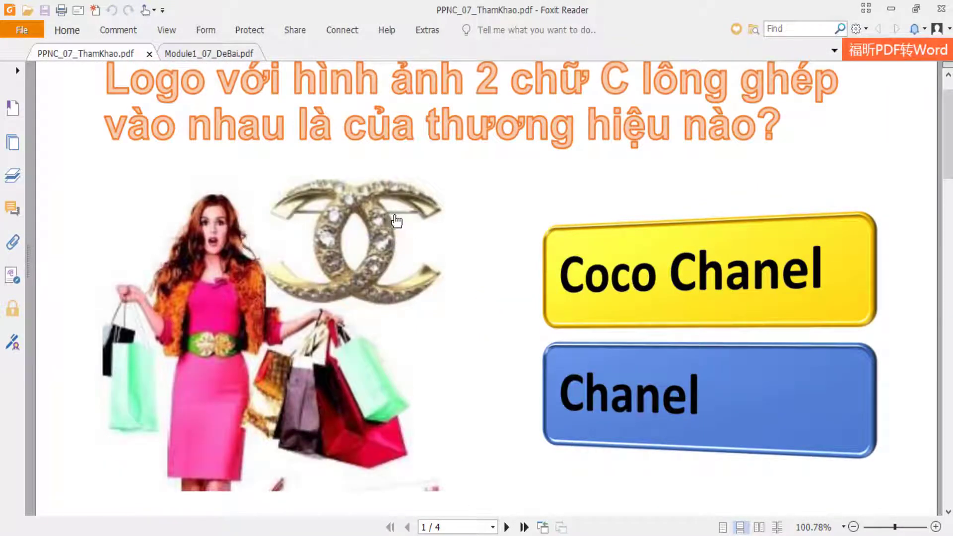
{"action": "scroll", "coordinate": [362, 188], "scroll_direction": "down", "scroll_amount": 3}
{"action": "scroll", "coordinate": [367, 206], "scroll_direction": "down", "scroll_amount": 5}
{"action": "scroll", "coordinate": [375, 215], "scroll_direction": "up", "scroll_amount": 6}
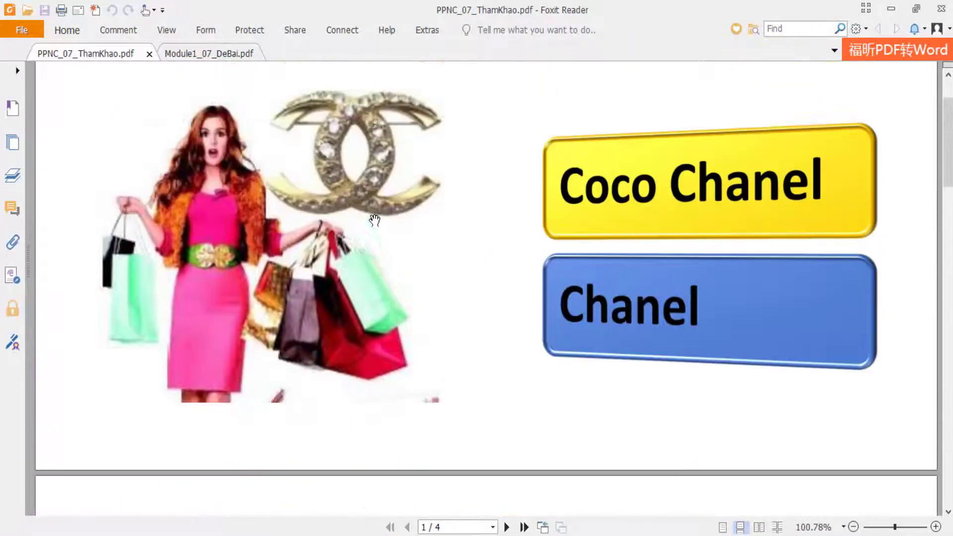
{"action": "scroll", "coordinate": [376, 218], "scroll_direction": "up", "scroll_amount": 2}
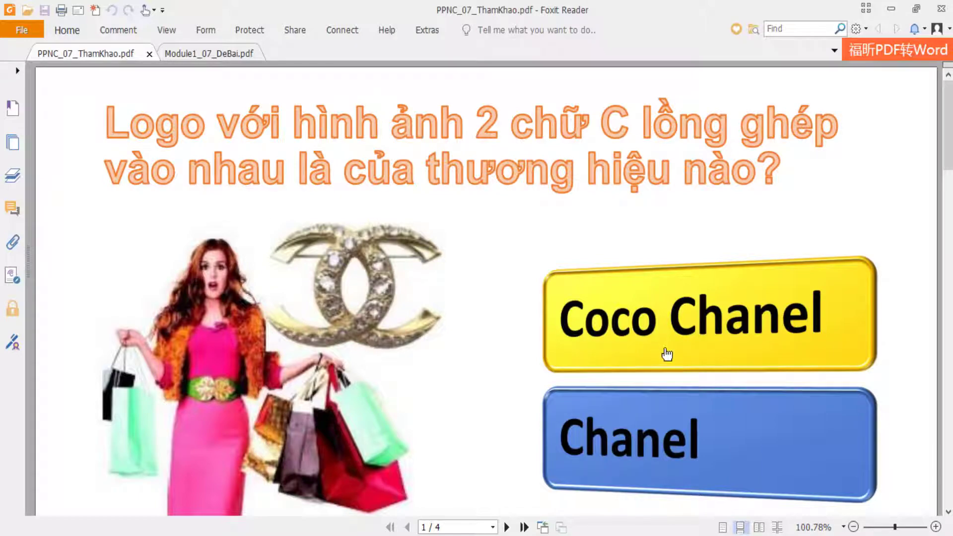
{"action": "scroll", "coordinate": [639, 379], "scroll_direction": "down", "scroll_amount": 10}
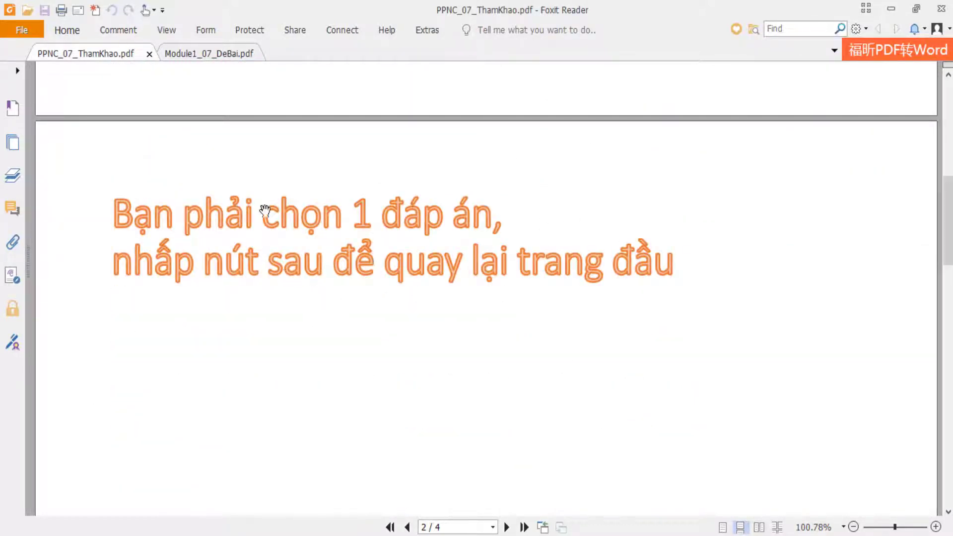
{"action": "scroll", "coordinate": [394, 253], "scroll_direction": "down", "scroll_amount": 6}
{"action": "scroll", "coordinate": [398, 257], "scroll_direction": "down", "scroll_amount": 2}
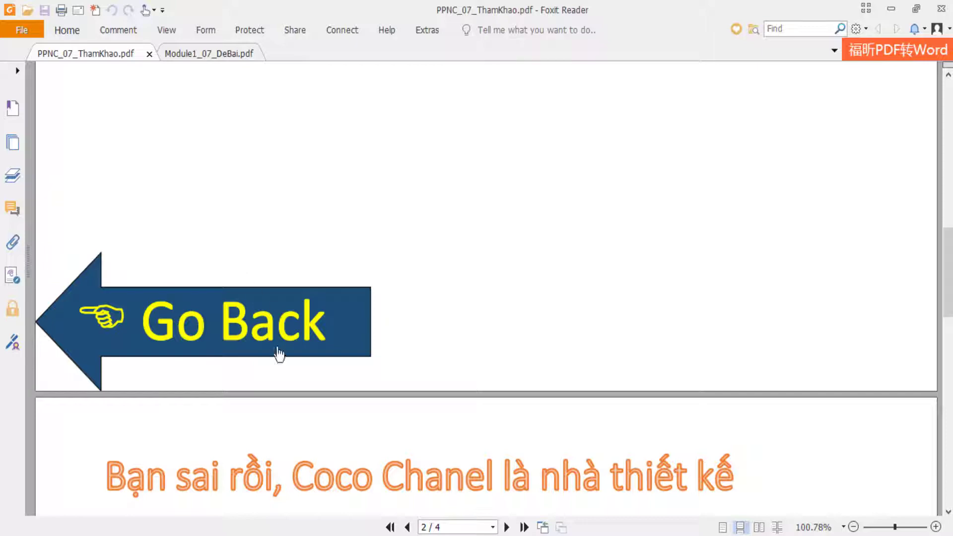
{"action": "scroll", "coordinate": [348, 338], "scroll_direction": "down", "scroll_amount": 5}
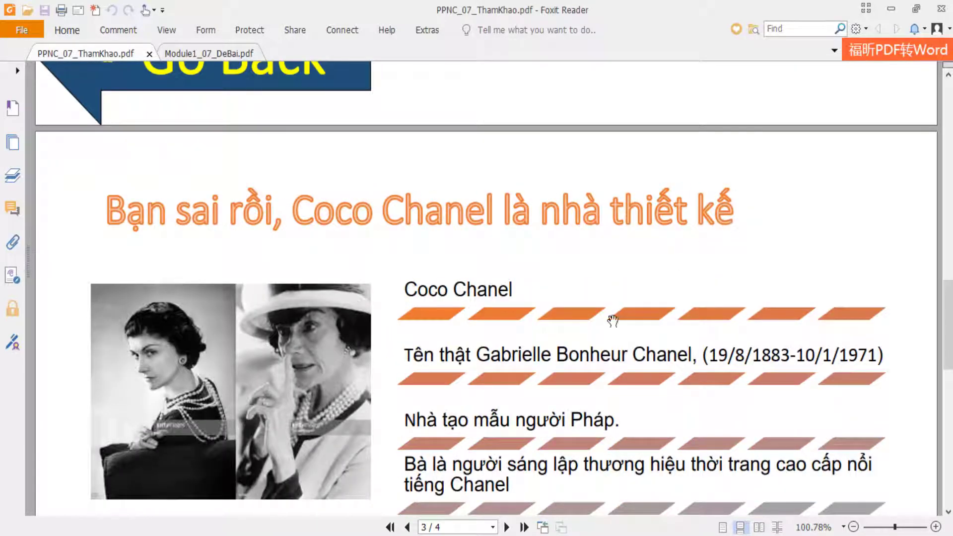
{"action": "scroll", "coordinate": [476, 385], "scroll_direction": "down", "scroll_amount": 2}
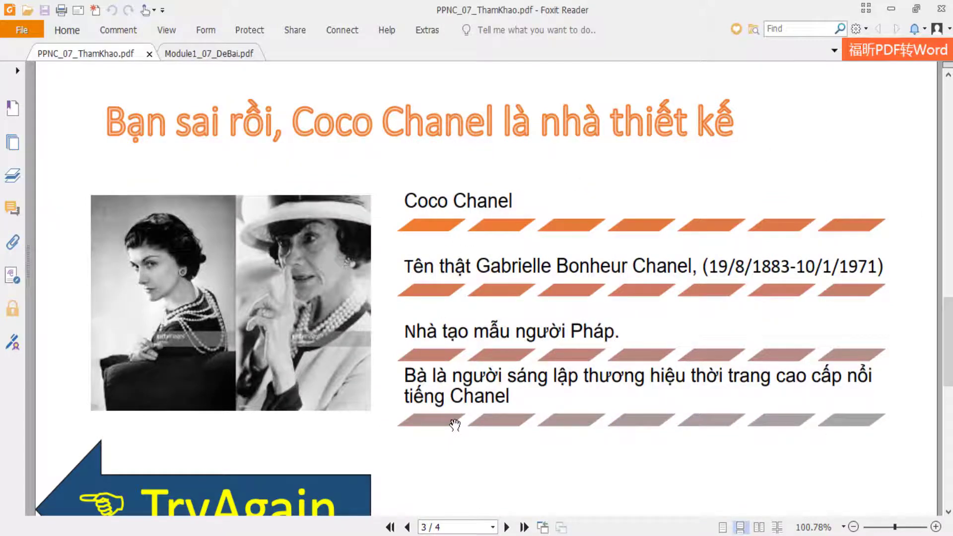
{"action": "scroll", "coordinate": [497, 455], "scroll_direction": "down", "scroll_amount": 3}
{"action": "scroll", "coordinate": [149, 263], "scroll_direction": "down", "scroll_amount": 2}
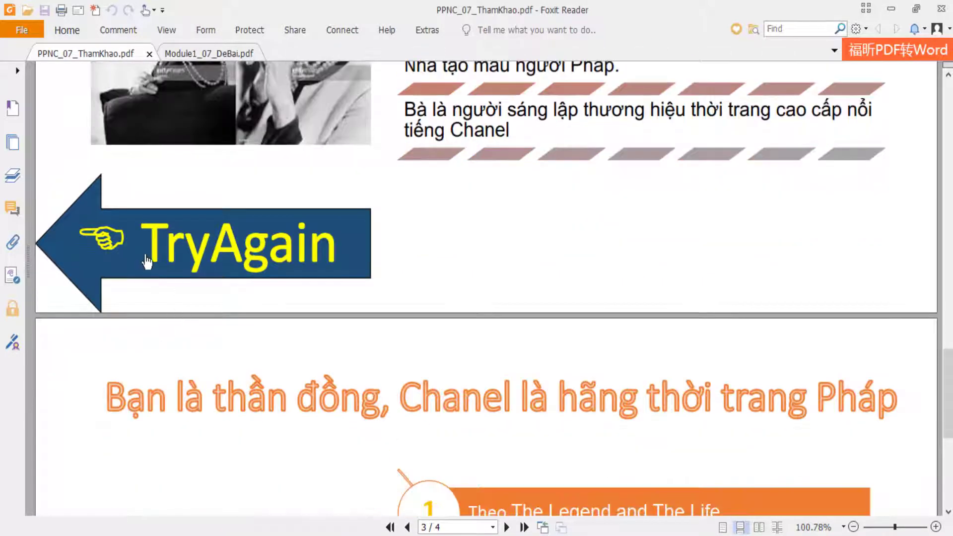
{"action": "scroll", "coordinate": [411, 334], "scroll_direction": "down", "scroll_amount": 1}
{"action": "scroll", "coordinate": [461, 355], "scroll_direction": "down", "scroll_amount": 2}
{"action": "scroll", "coordinate": [461, 356], "scroll_direction": "down", "scroll_amount": 2}
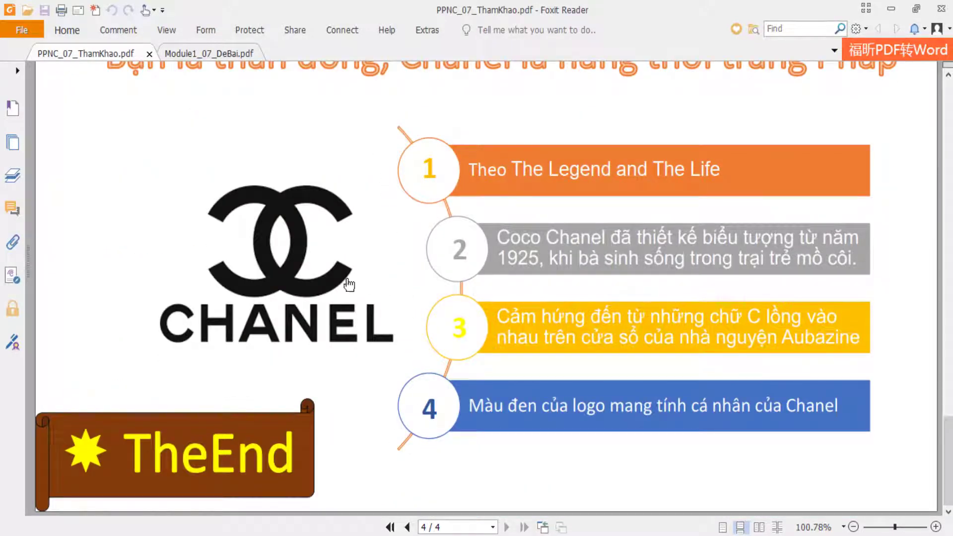
{"action": "scroll", "coordinate": [330, 285], "scroll_direction": "up", "scroll_amount": 2}
{"action": "scroll", "coordinate": [334, 276], "scroll_direction": "down", "scroll_amount": 2}
{"action": "scroll", "coordinate": [387, 334], "scroll_direction": "up", "scroll_amount": 4}
{"action": "scroll", "coordinate": [385, 326], "scroll_direction": "up", "scroll_amount": 5}
{"action": "scroll", "coordinate": [385, 326], "scroll_direction": "up", "scroll_amount": 2}
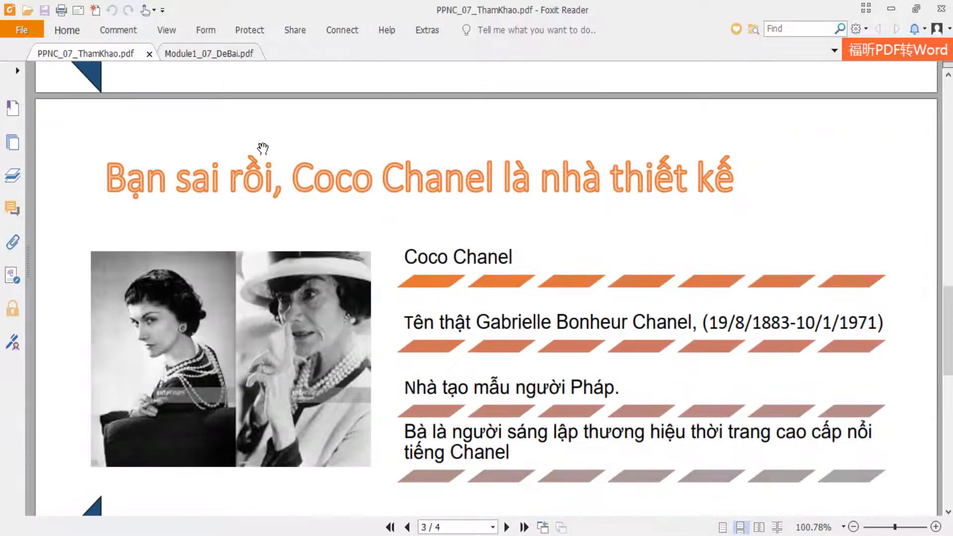
Read the Câu 3.2 hyperlink requirements in Module1_07_DeBai.pdf, then return to PowerPoint.
{"action": "left_click", "coordinate": [224, 53]}
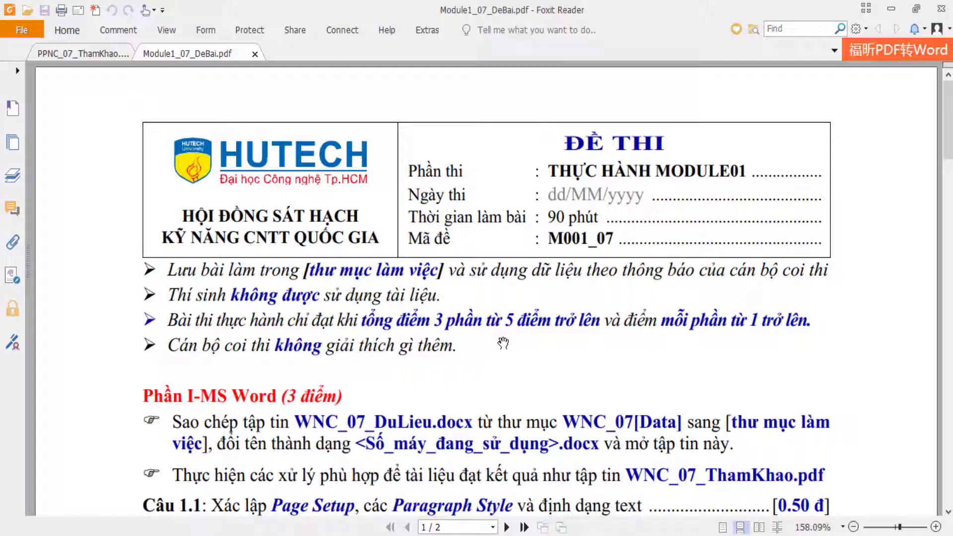
{"action": "scroll", "coordinate": [478, 325], "scroll_direction": "down", "scroll_amount": 5}
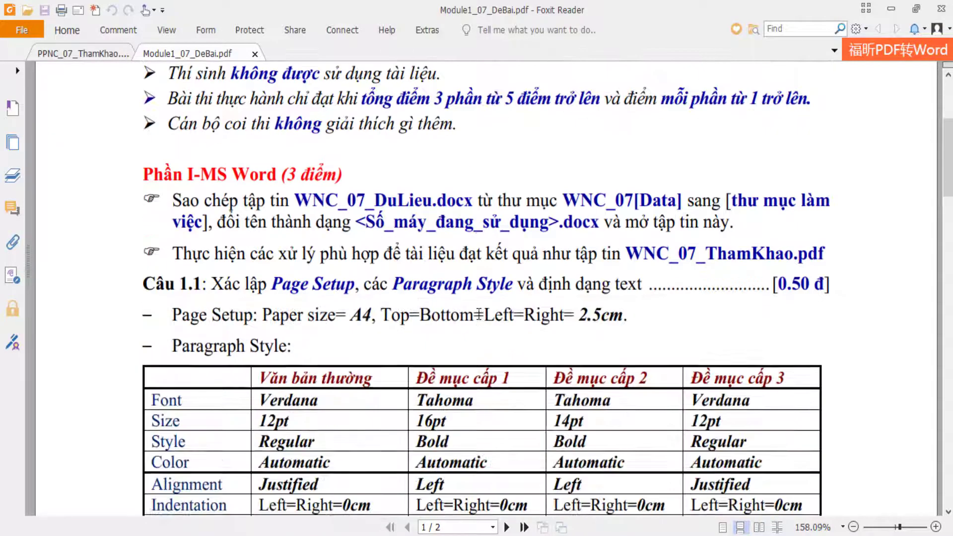
{"action": "scroll", "coordinate": [478, 325], "scroll_direction": "down", "scroll_amount": 6}
{"action": "scroll", "coordinate": [479, 325], "scroll_direction": "down", "scroll_amount": 5}
{"action": "scroll", "coordinate": [481, 326], "scroll_direction": "down", "scroll_amount": 5}
{"action": "scroll", "coordinate": [486, 328], "scroll_direction": "down", "scroll_amount": 5}
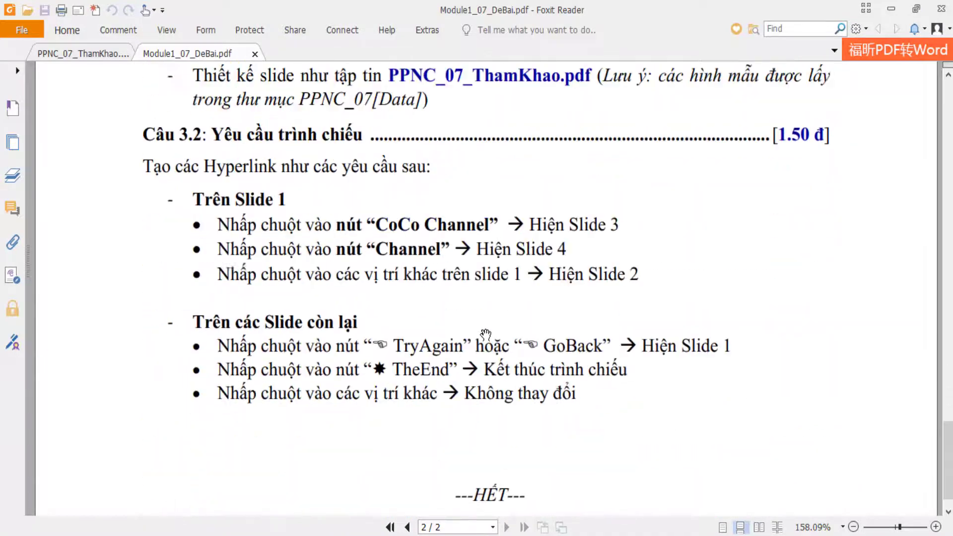
{"action": "scroll", "coordinate": [487, 328], "scroll_direction": "up", "scroll_amount": 3}
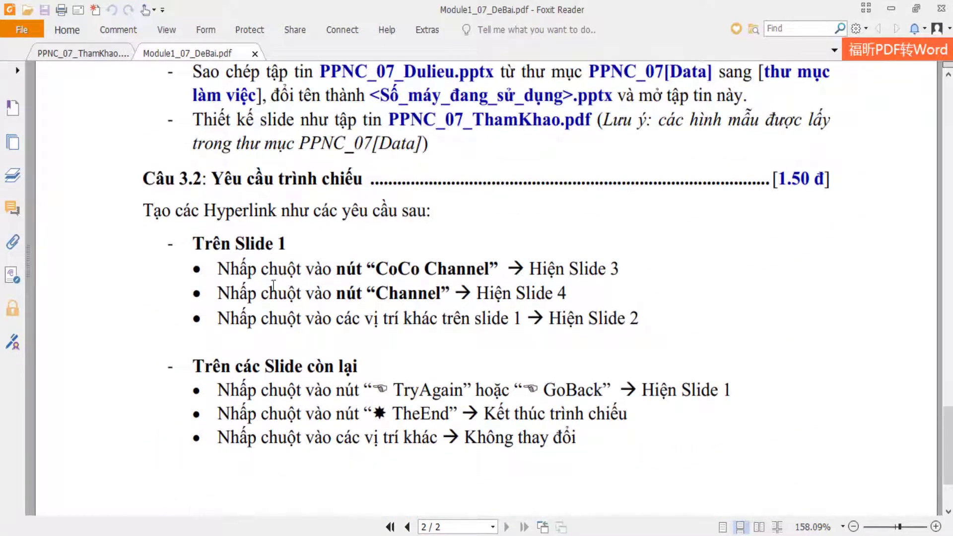
{"action": "scroll", "coordinate": [296, 292], "scroll_direction": "up", "scroll_amount": 3}
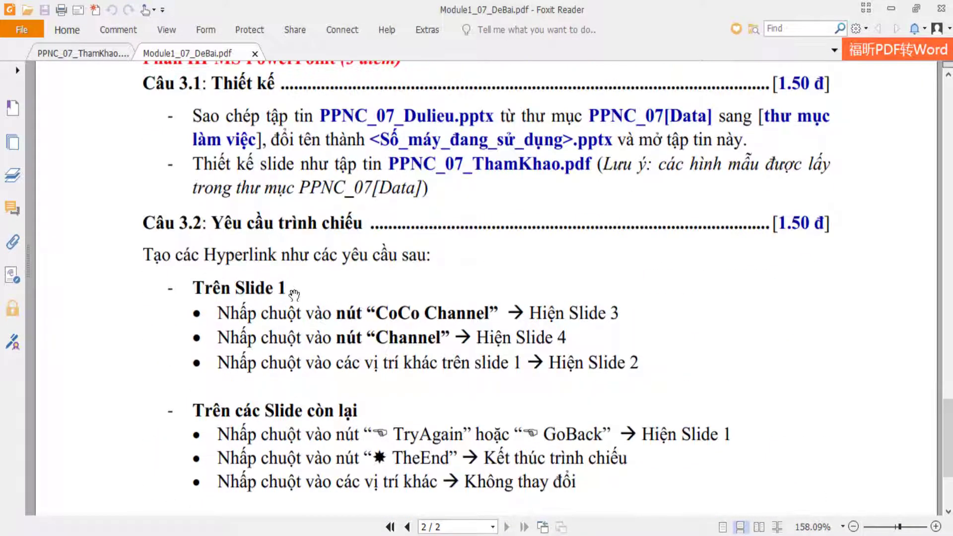
{"action": "scroll", "coordinate": [330, 303], "scroll_direction": "up", "scroll_amount": 2}
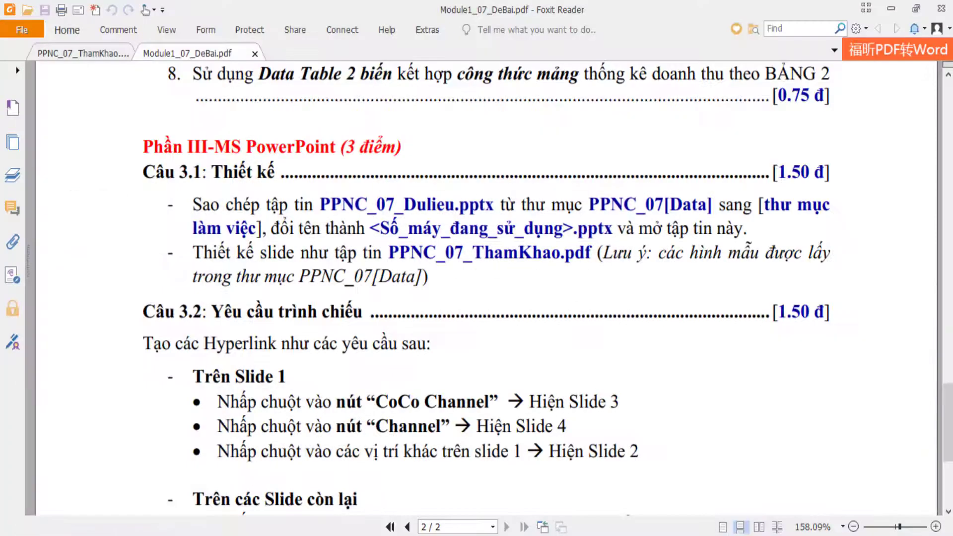
{"action": "key", "text": "alt+Tab"}
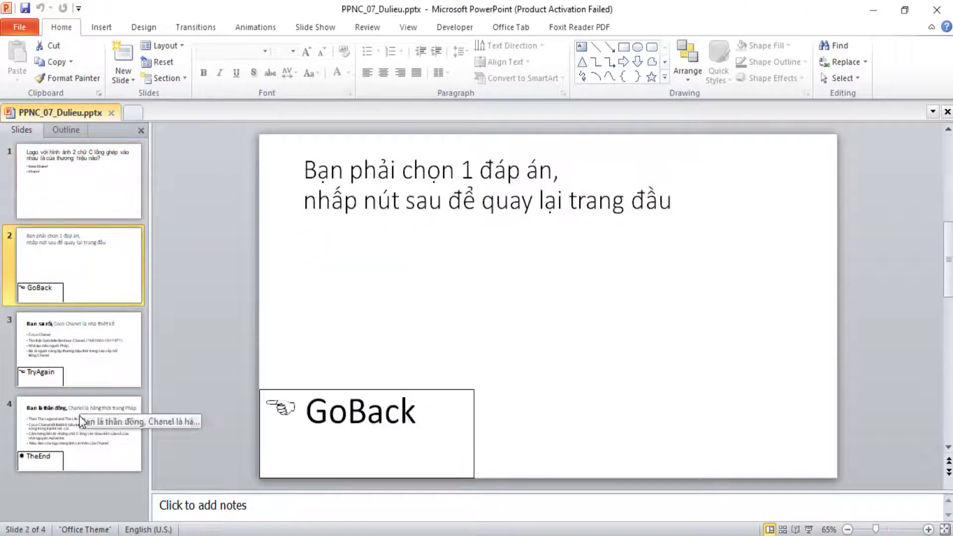
View slide 4's TheEnd button and compare it with page 1 of PPNC_07_ThamKhao.pdf.
{"action": "left_click", "coordinate": [83, 430]}
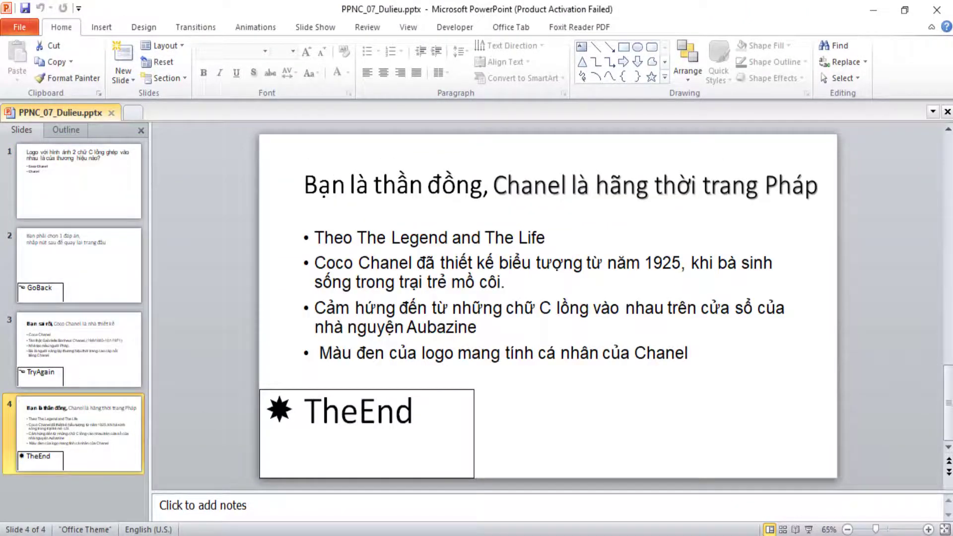
{"action": "key", "text": "alt+Tab"}
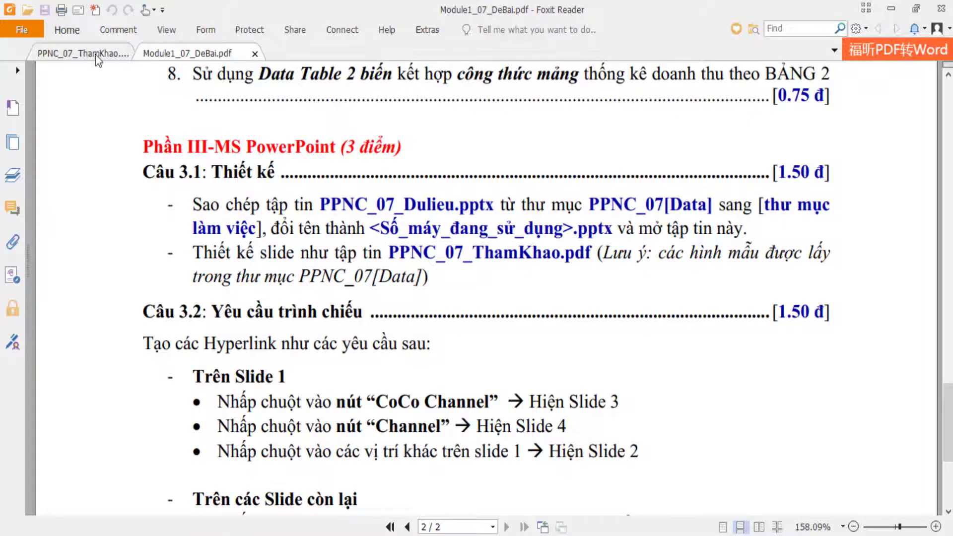
{"action": "left_click", "coordinate": [95, 54]}
{"action": "scroll", "coordinate": [404, 340], "scroll_direction": "up", "scroll_amount": 5}
{"action": "scroll", "coordinate": [404, 339], "scroll_direction": "up", "scroll_amount": 5}
{"action": "scroll", "coordinate": [403, 338], "scroll_direction": "up", "scroll_amount": 5}
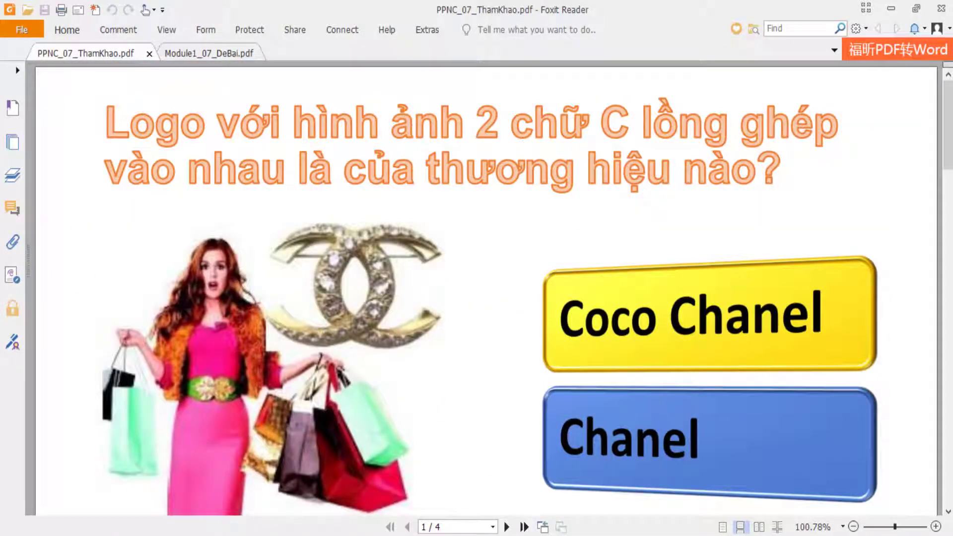
{"action": "key", "text": "alt+Tab"}
Give slide 1's question title the orange outlined WordArt style.
{"action": "left_click", "coordinate": [82, 211]}
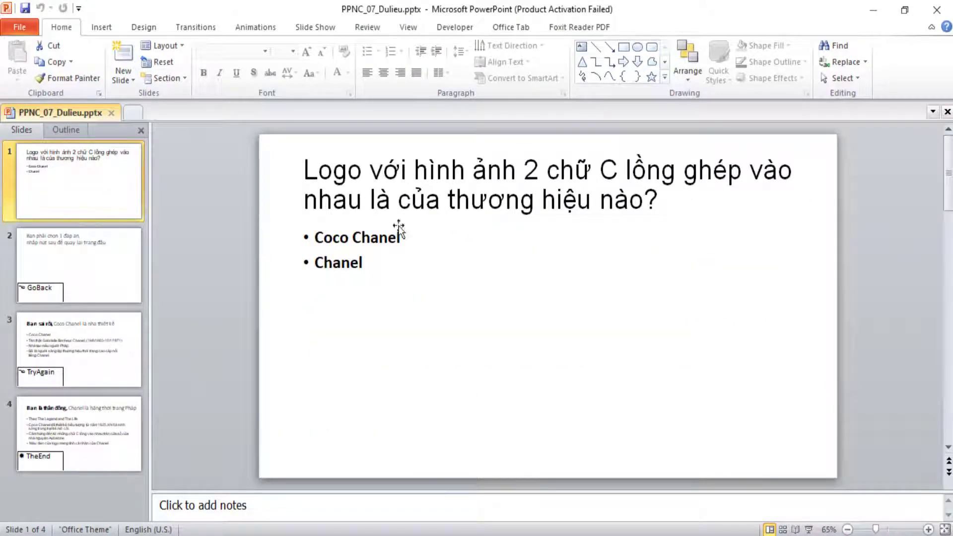
{"action": "left_click", "coordinate": [422, 186]}
{"action": "left_click", "coordinate": [331, 153]}
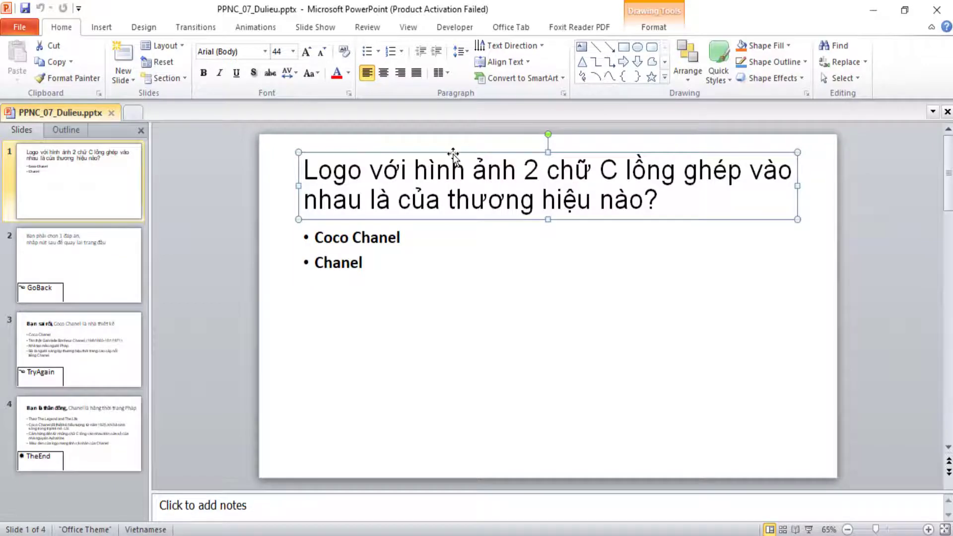
{"action": "left_click", "coordinate": [653, 29]}
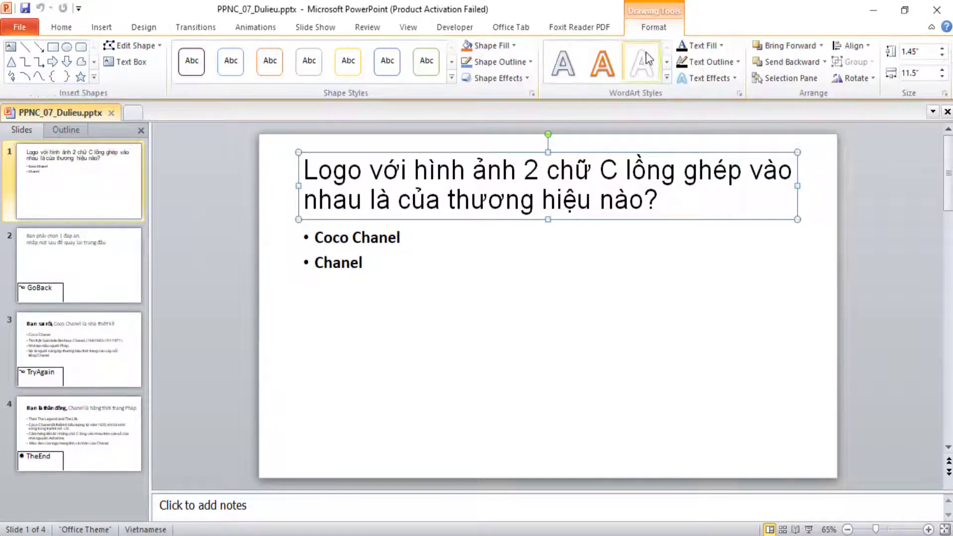
{"action": "left_click", "coordinate": [602, 64]}
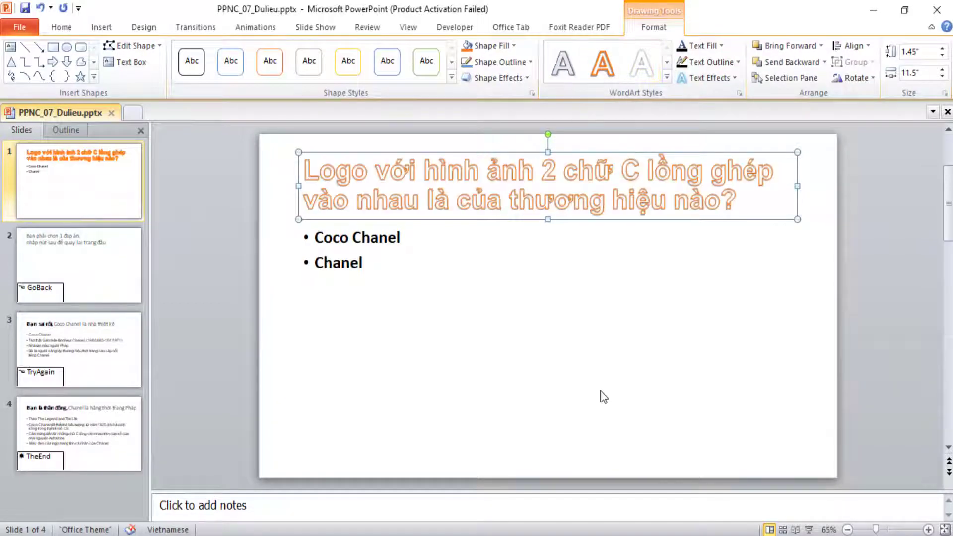
Select the Coco Chanel and Chanel answers and bring up the Convert to SmartArt layouts.
{"action": "left_click", "coordinate": [351, 263]}
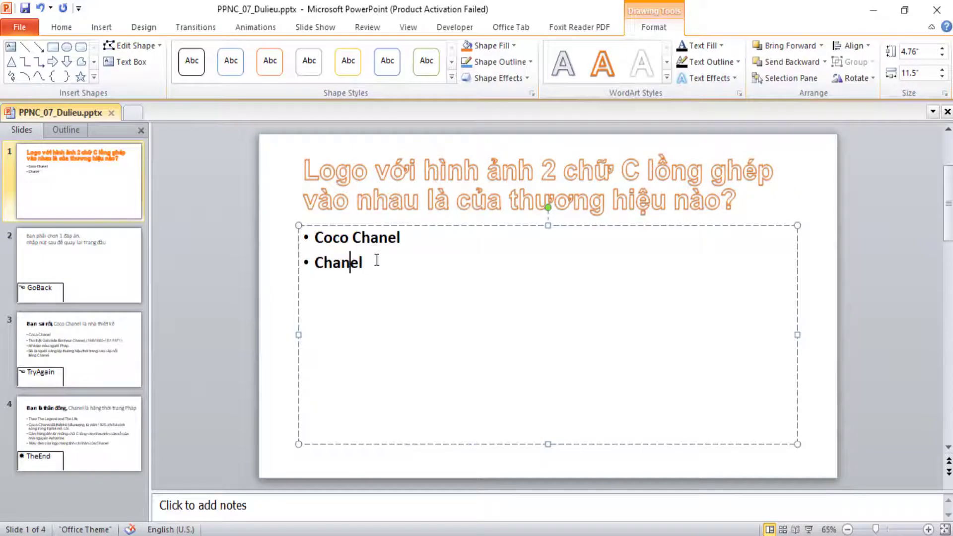
{"action": "left_click_drag", "start_coordinate": [387, 260], "coordinate": [296, 244]}
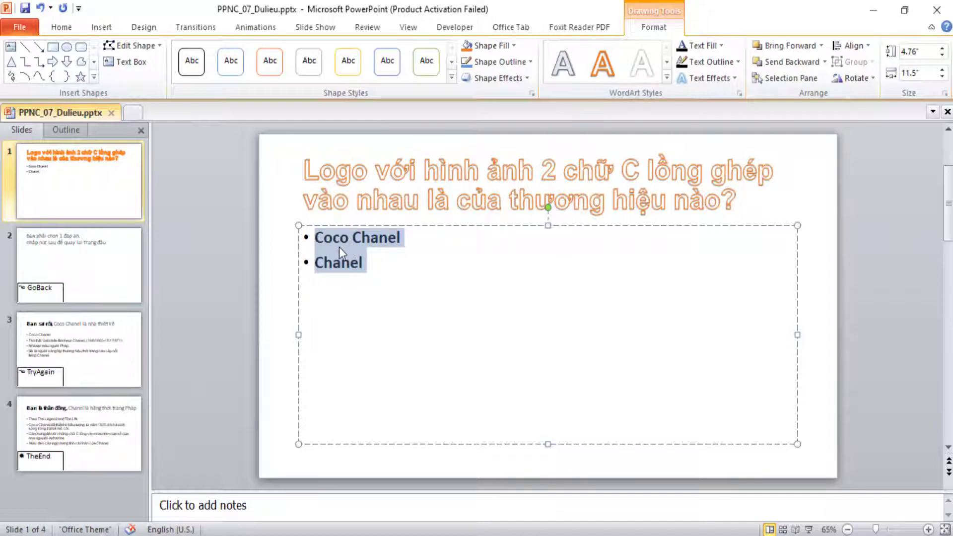
{"action": "left_click", "coordinate": [61, 29]}
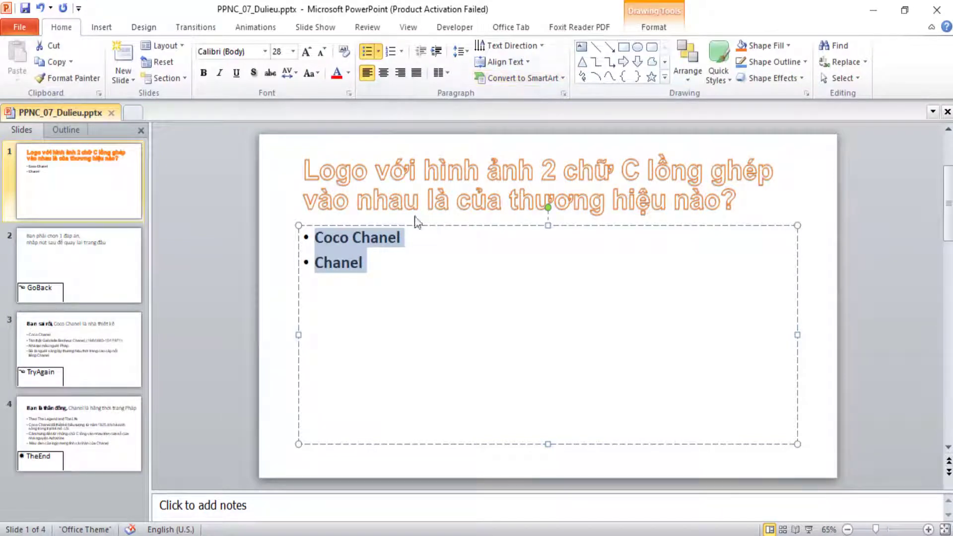
{"action": "left_click", "coordinate": [561, 78]}
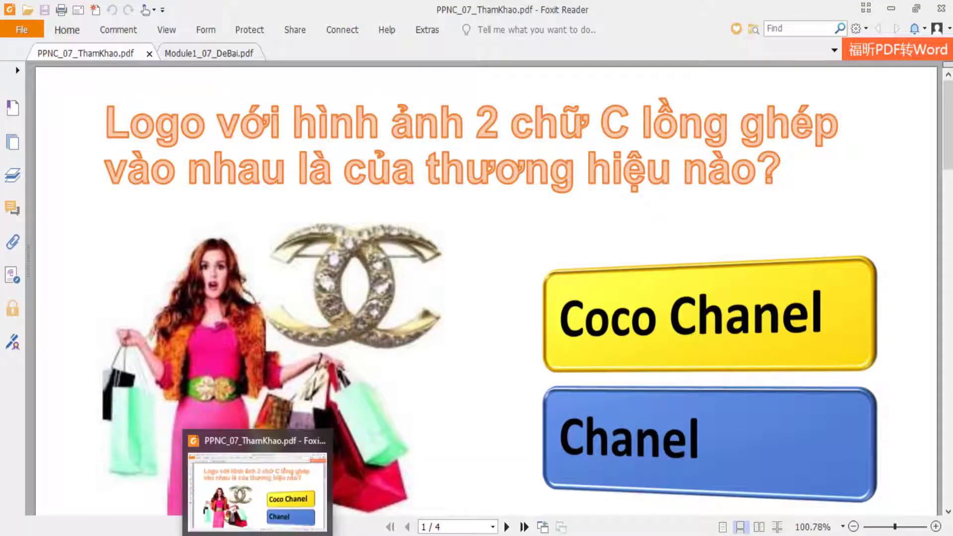
Convert the two answers to a Vertical Bullet List SmartArt narrowed to the slide's right half.
{"action": "left_click", "coordinate": [158, 477]}
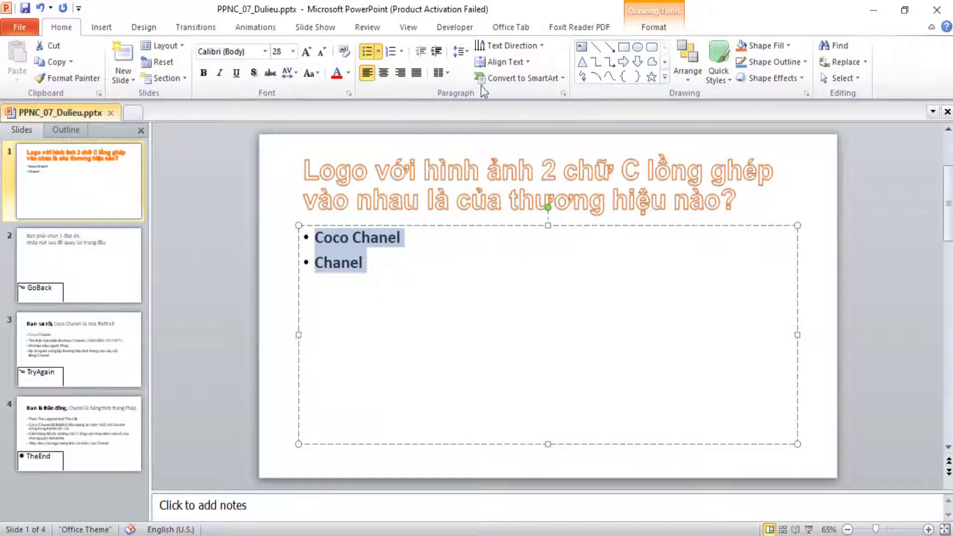
{"action": "left_click", "coordinate": [522, 78]}
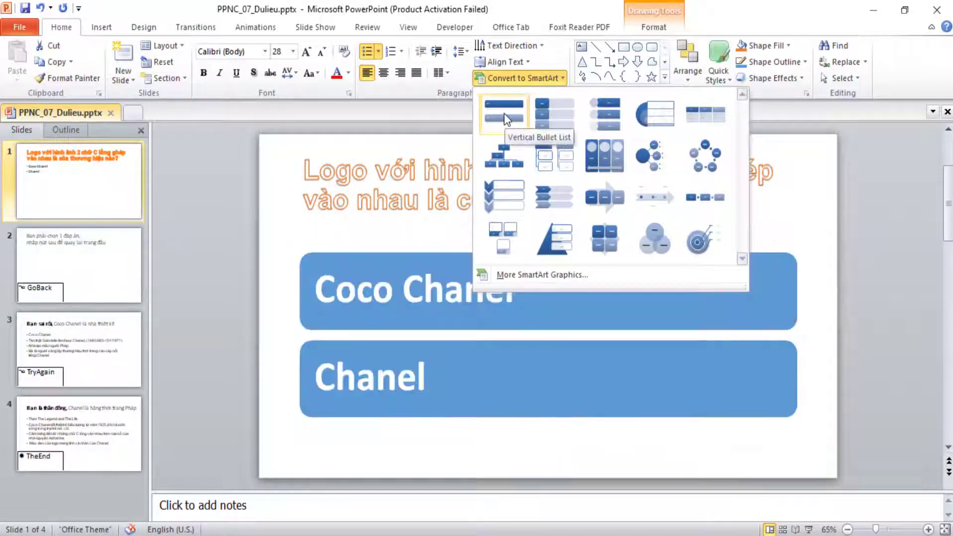
{"action": "left_click", "coordinate": [504, 114]}
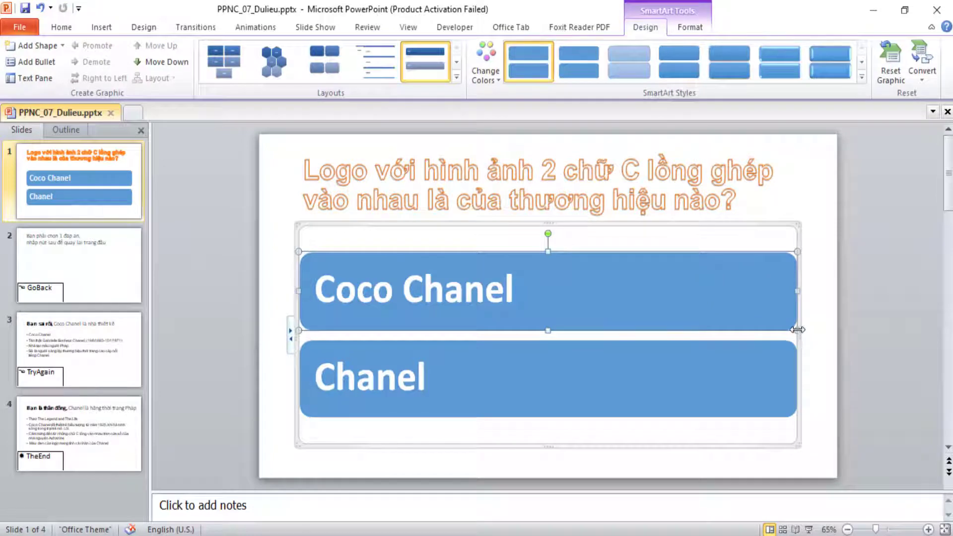
{"action": "left_click_drag", "start_coordinate": [297, 330], "coordinate": [567, 325]}
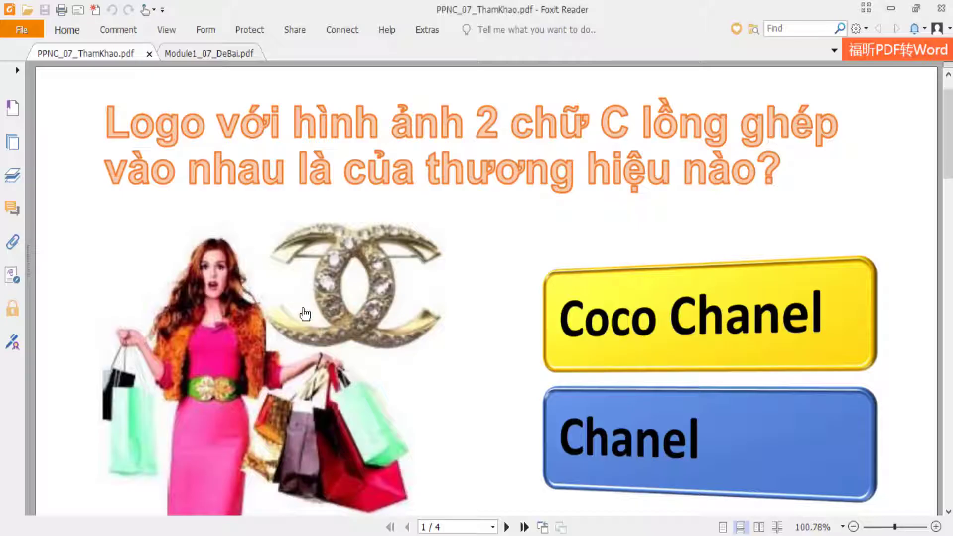
{"action": "scroll", "coordinate": [304, 312], "scroll_direction": "down", "scroll_amount": 1}
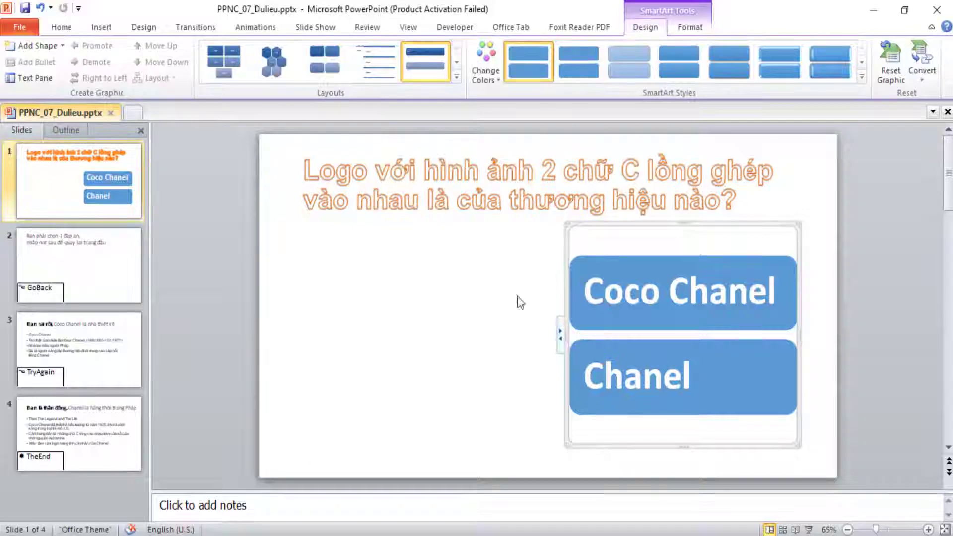
Insert Chanel.jpg from Module1_07 [DuLieu] > PPNC_07[Data] onto slide 1.
{"action": "left_click", "coordinate": [397, 300]}
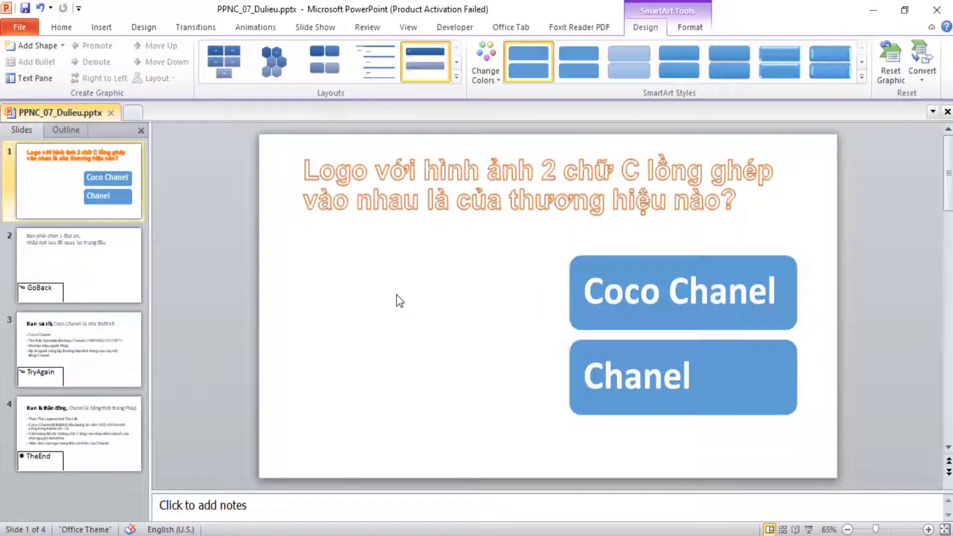
{"action": "left_click", "coordinate": [101, 27]}
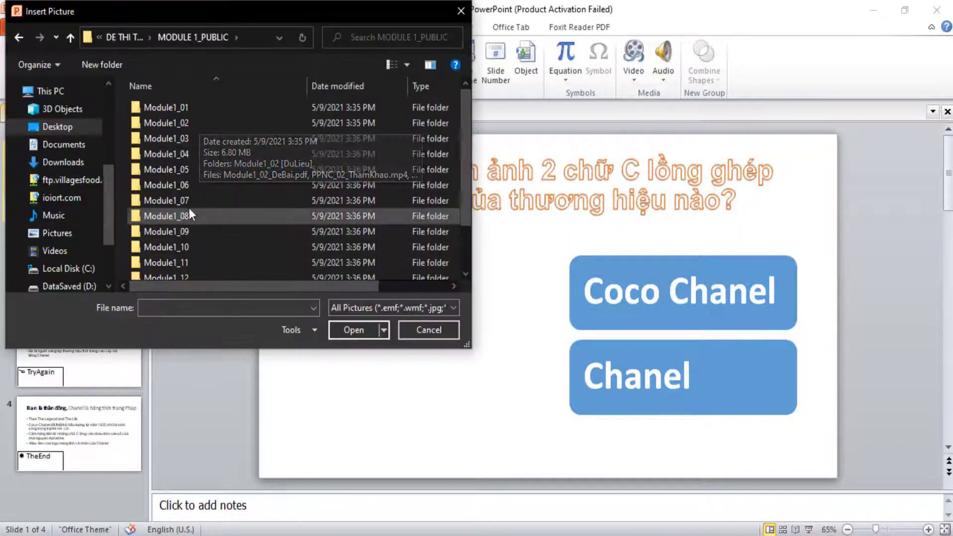
{"action": "double_click", "coordinate": [189, 199]}
{"action": "double_click", "coordinate": [191, 115]}
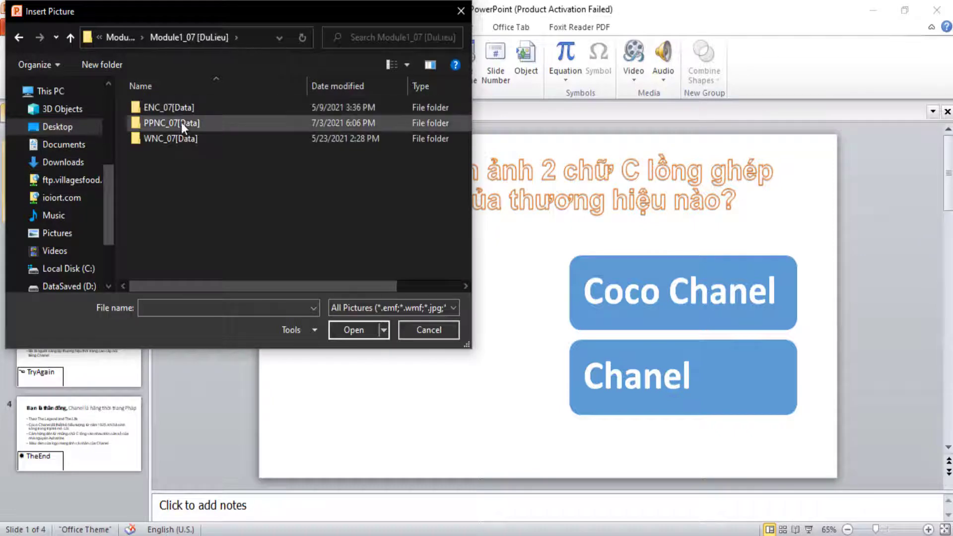
{"action": "double_click", "coordinate": [181, 121]}
{"action": "left_click", "coordinate": [172, 120]}
{"action": "double_click", "coordinate": [172, 124]}
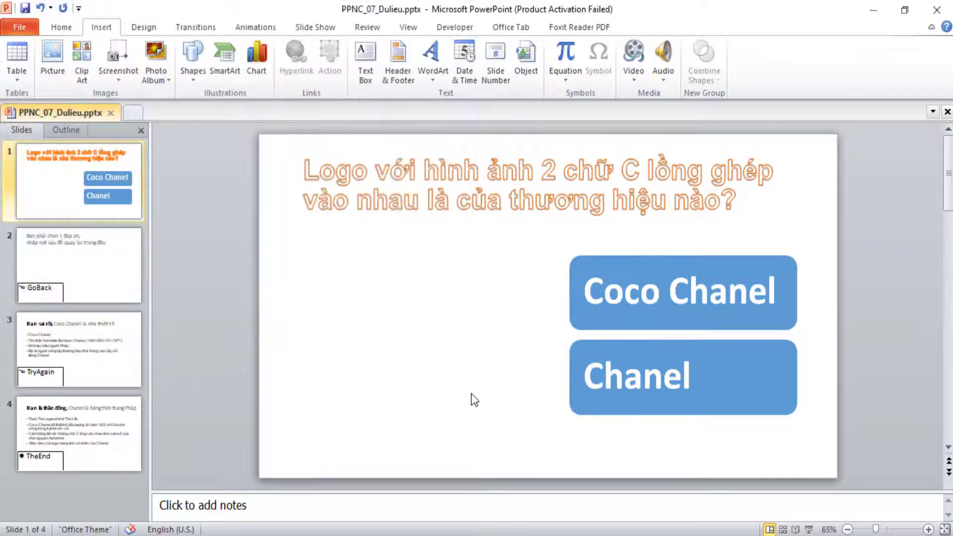
Move the Chanel picture to the left and enlarge it to about 4.36 × 5.12 inches.
{"action": "left_click_drag", "start_coordinate": [543, 297], "coordinate": [371, 307]}
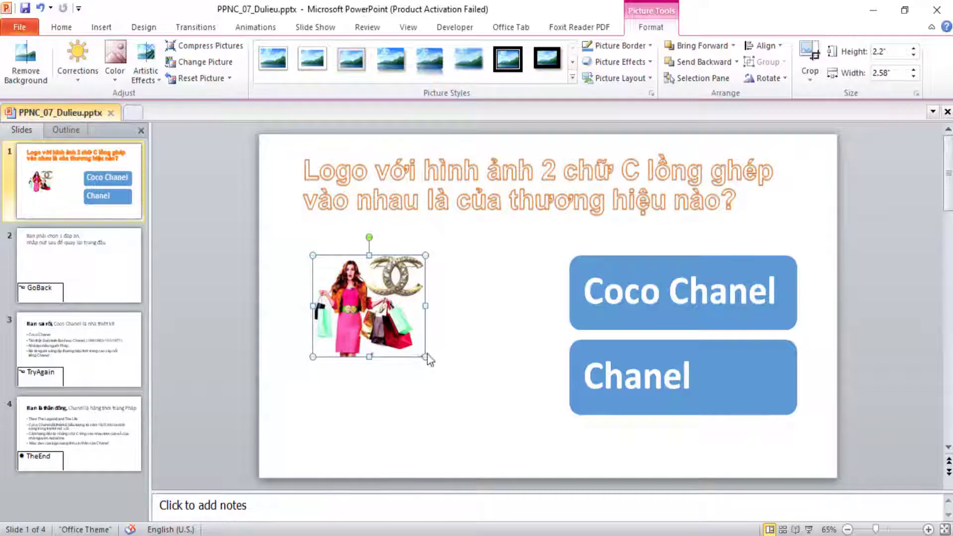
{"action": "left_click_drag", "start_coordinate": [407, 330], "coordinate": [442, 350]}
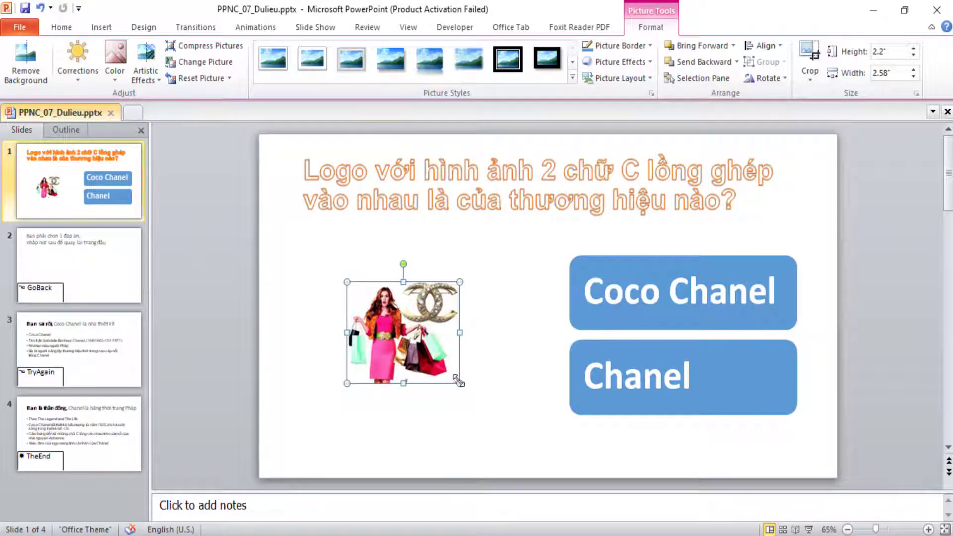
{"action": "left_click_drag", "start_coordinate": [458, 382], "coordinate": [514, 432]}
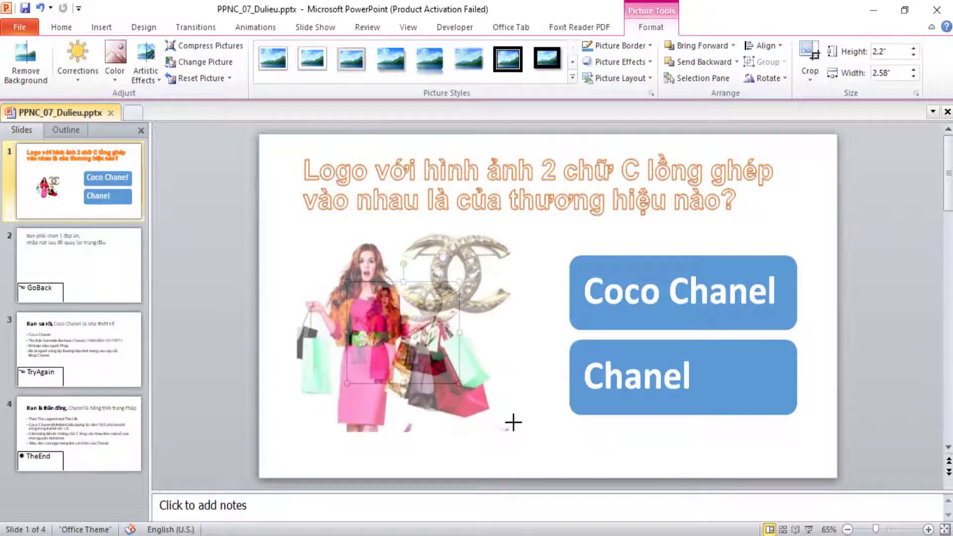
{"action": "left_click_drag", "start_coordinate": [516, 404], "coordinate": [527, 404]}
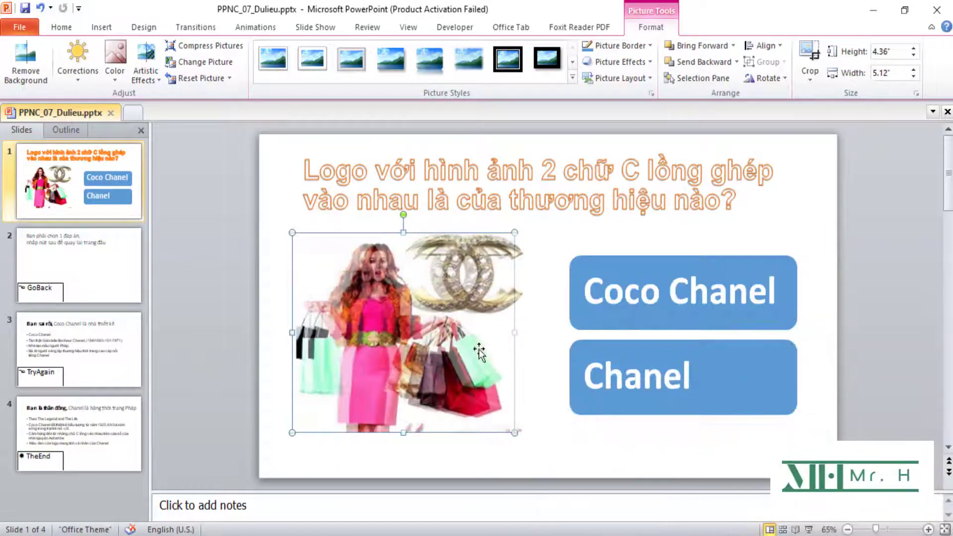
{"action": "left_click", "coordinate": [622, 274]}
{"action": "left_click", "coordinate": [604, 230]}
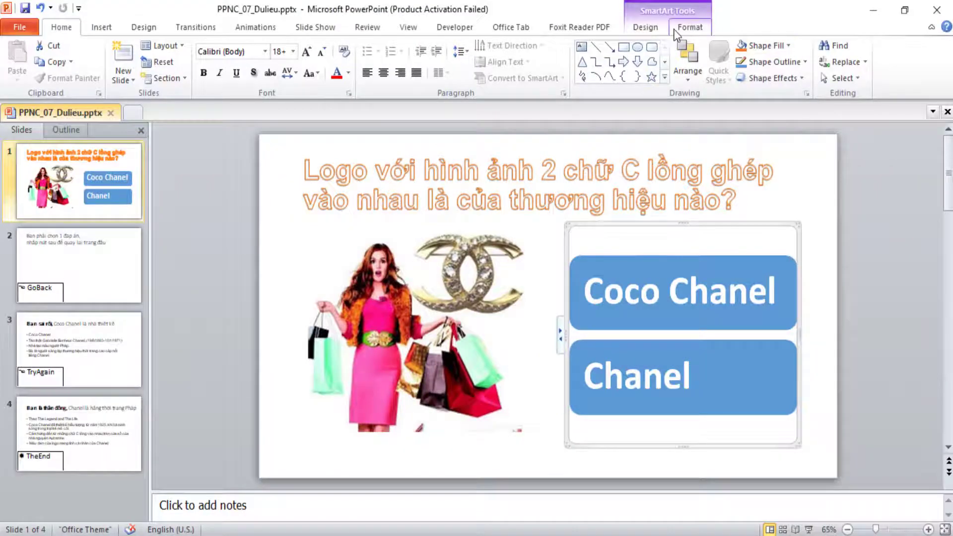
Apply the yellow-and-blue Colorful scheme to the answer SmartArt, making Coco Chanel yellow and Chanel blue.
{"action": "left_click", "coordinate": [645, 28]}
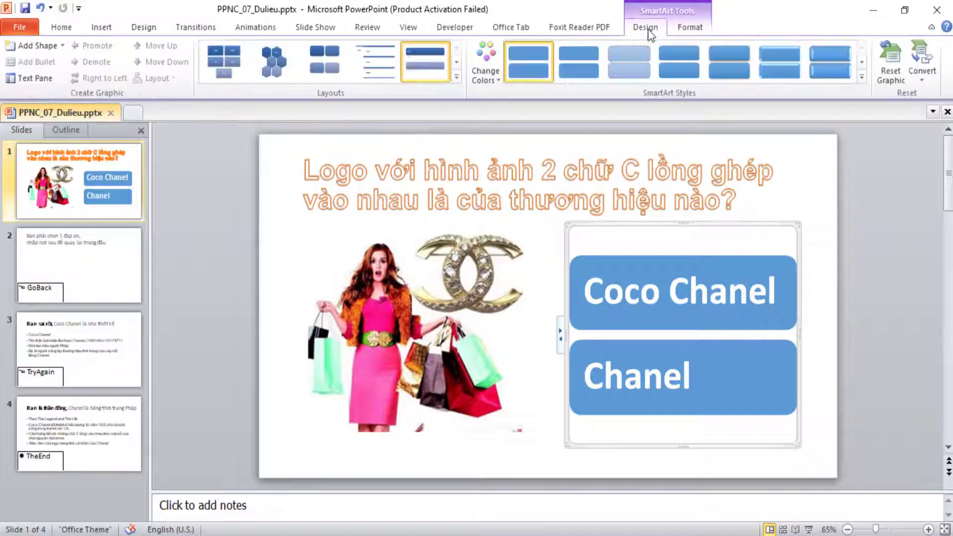
{"action": "left_click", "coordinate": [492, 77]}
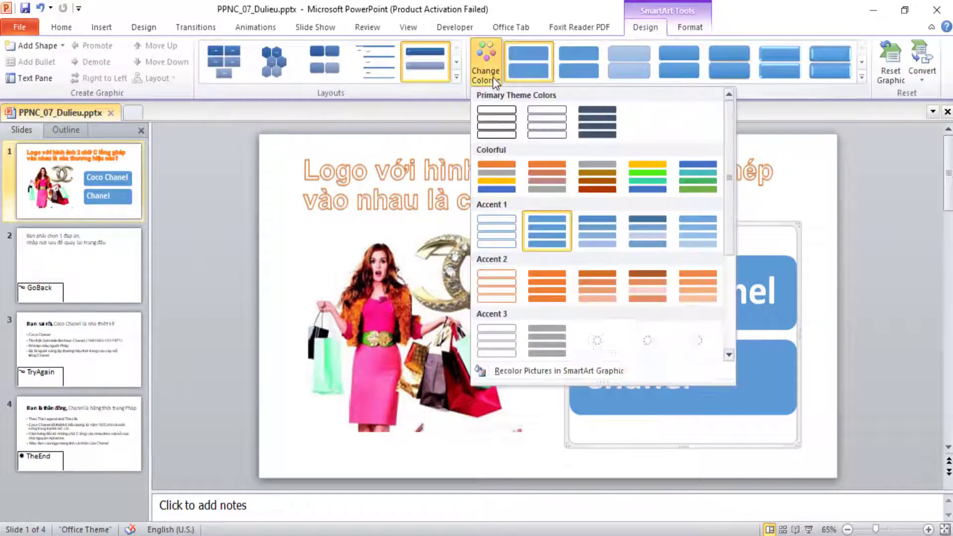
{"action": "left_click", "coordinate": [648, 181]}
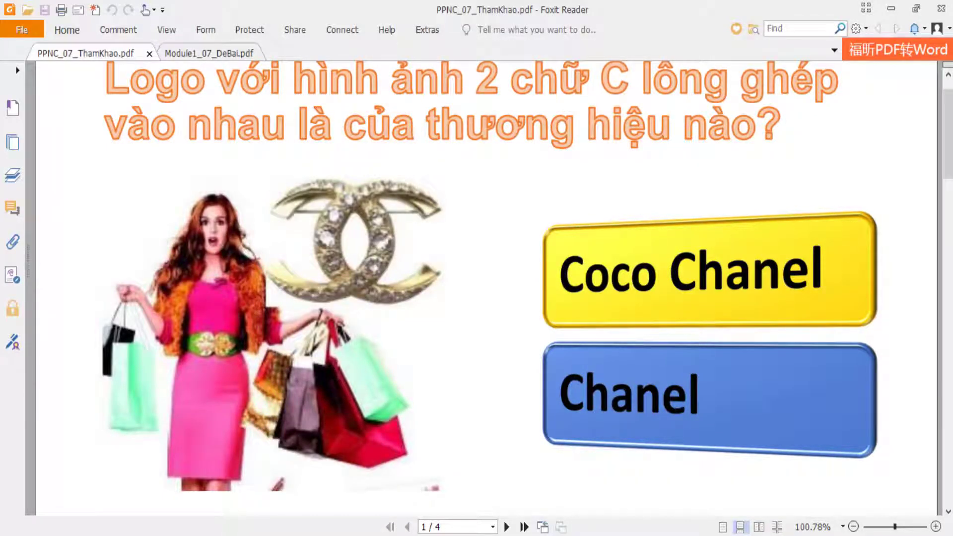
{"action": "key", "text": "alt+Tab"}
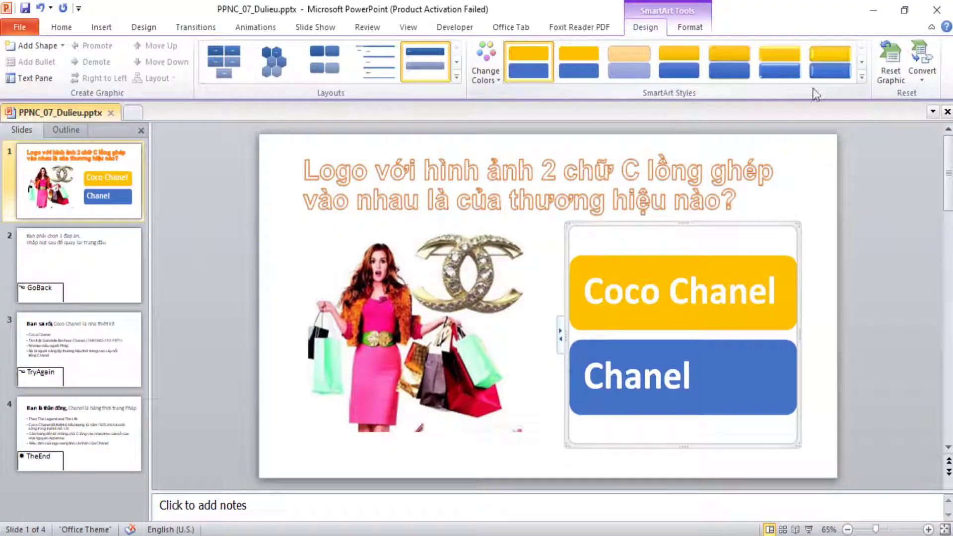
Apply a 3-D SmartArt style to the answer boxes and widen the diagram slightly leftward.
{"action": "left_click", "coordinate": [861, 77]}
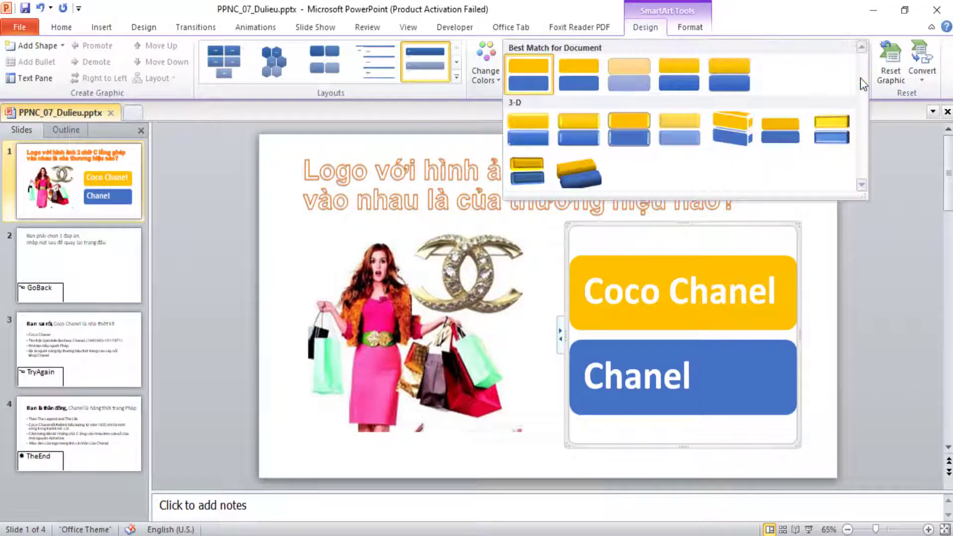
{"action": "left_click", "coordinate": [832, 122]}
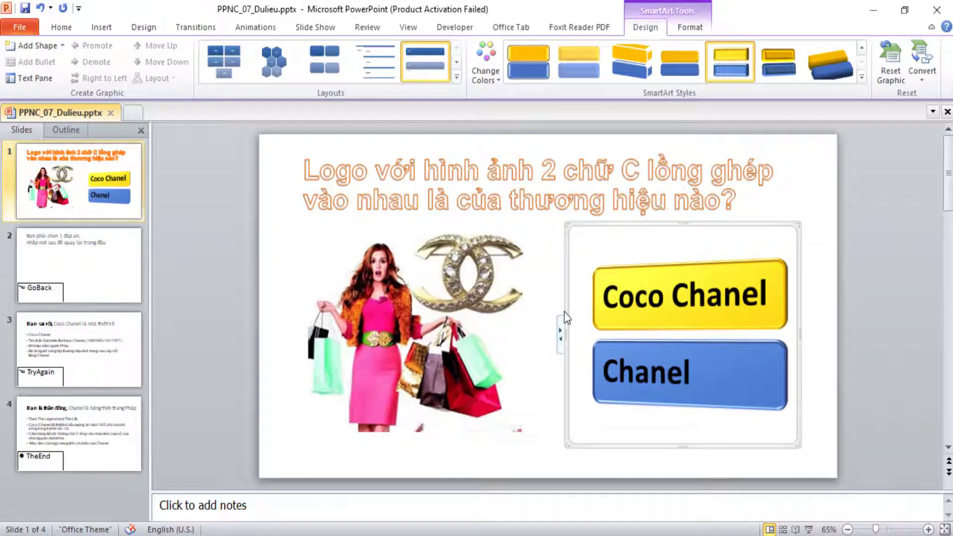
{"action": "left_click_drag", "start_coordinate": [563, 331], "coordinate": [546, 331]}
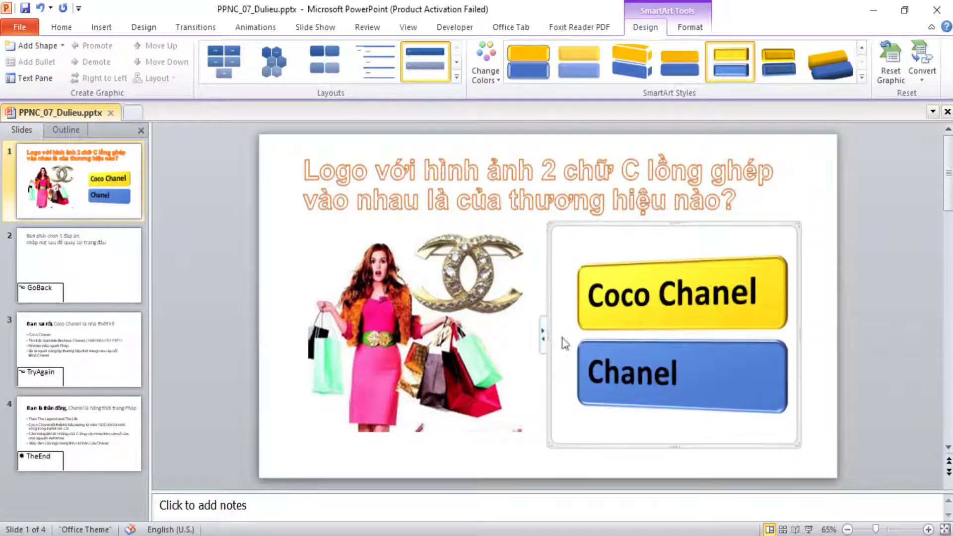
{"action": "left_click", "coordinate": [105, 273]}
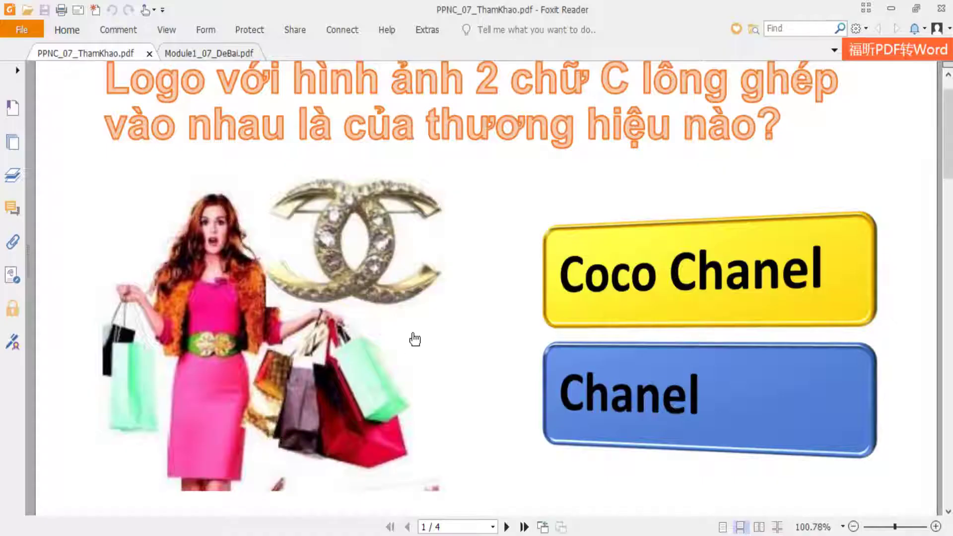
Scroll the reference PDF to page 2's Go Back arrow, then return to PowerPoint's slide 2.
{"action": "scroll", "coordinate": [411, 337], "scroll_direction": "down", "scroll_amount": 3}
{"action": "scroll", "coordinate": [397, 332], "scroll_direction": "down", "scroll_amount": 3}
{"action": "scroll", "coordinate": [240, 322], "scroll_direction": "down", "scroll_amount": 3}
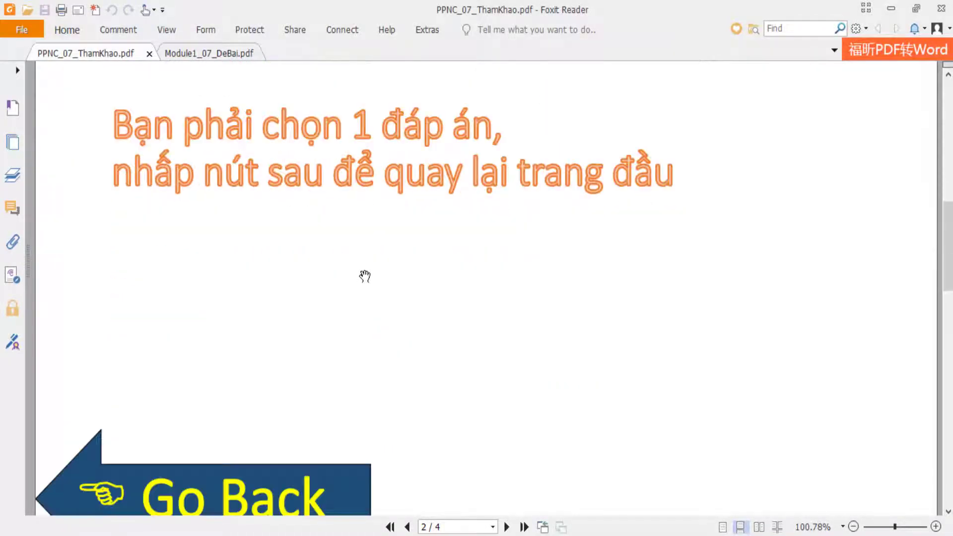
{"action": "scroll", "coordinate": [374, 228], "scroll_direction": "up", "scroll_amount": 1}
{"action": "scroll", "coordinate": [347, 164], "scroll_direction": "down", "scroll_amount": 2}
{"action": "scroll", "coordinate": [352, 211], "scroll_direction": "down", "scroll_amount": 2}
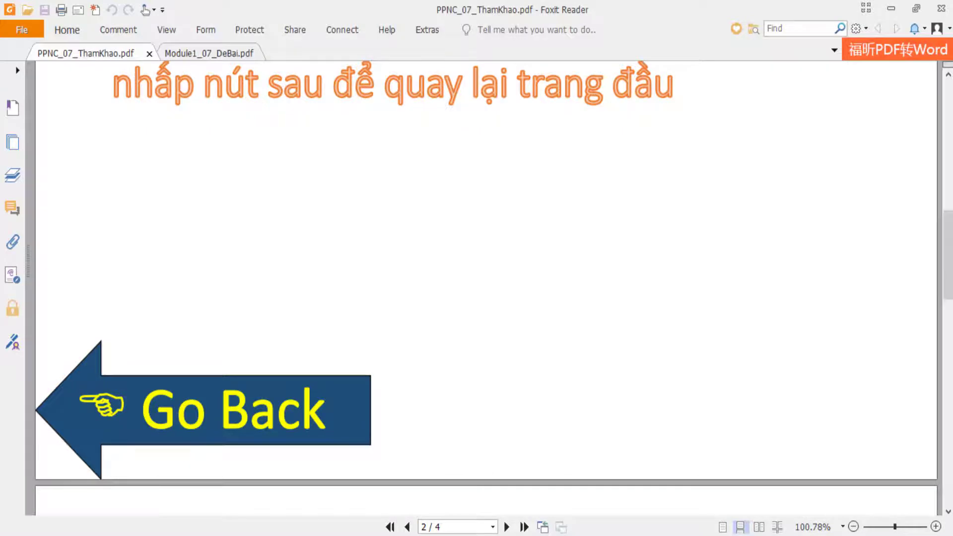
{"action": "key", "text": "alt+Tab"}
{"action": "scroll", "coordinate": [324, 344], "scroll_direction": "down", "scroll_amount": 1}
Apply the orange outlined WordArt style to slide 2's 'Bạn phải chọn 1 đáp án' text.
{"action": "scroll", "coordinate": [160, 298], "scroll_direction": "up", "scroll_amount": 1}
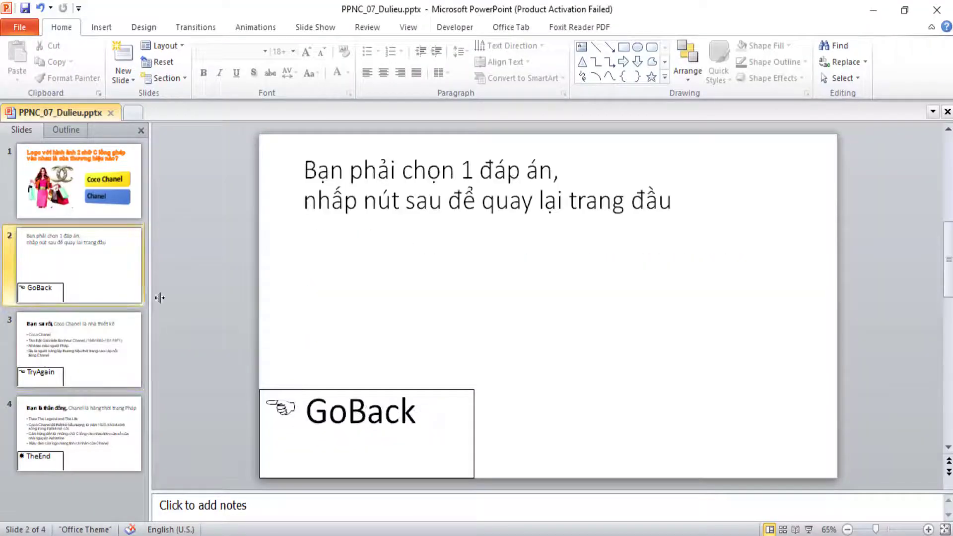
{"action": "left_click", "coordinate": [348, 391]}
{"action": "left_click", "coordinate": [320, 243]}
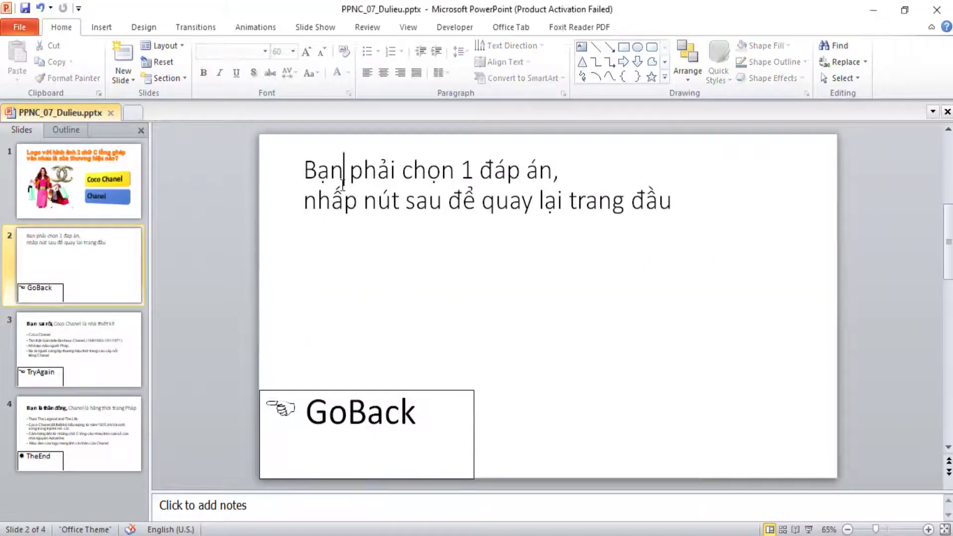
{"action": "left_click", "coordinate": [371, 152]}
{"action": "left_click", "coordinate": [644, 29]}
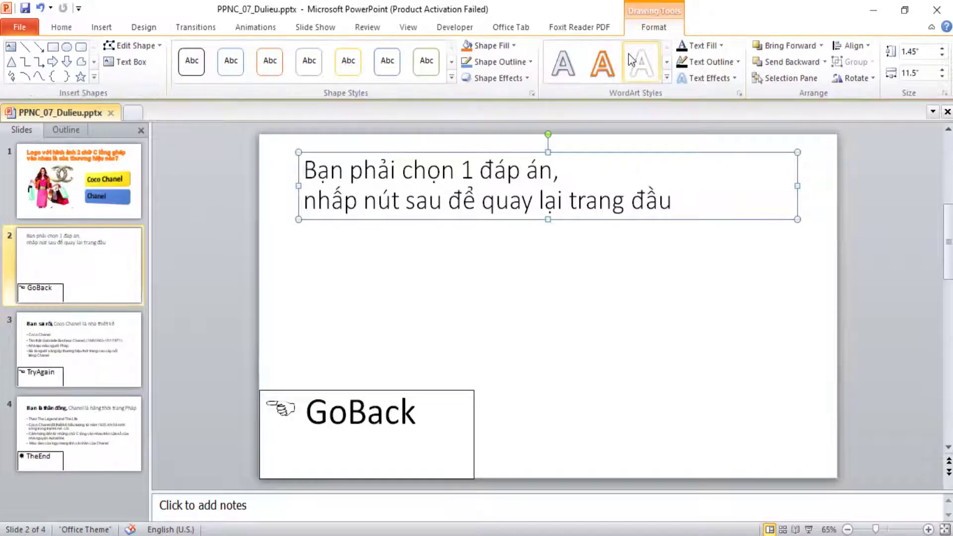
{"action": "left_click", "coordinate": [603, 63]}
{"action": "left_click", "coordinate": [329, 391]}
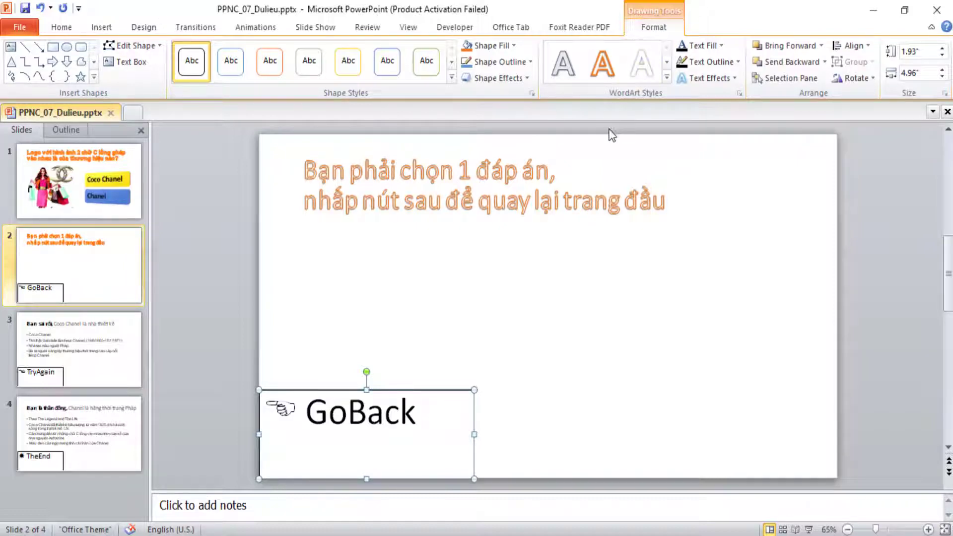
Turn slide 2's GoBack box into a left-pointing arrow with a blue filled shape style.
{"action": "left_click", "coordinate": [158, 47]}
{"action": "mouse_move", "coordinate": [152, 64]}
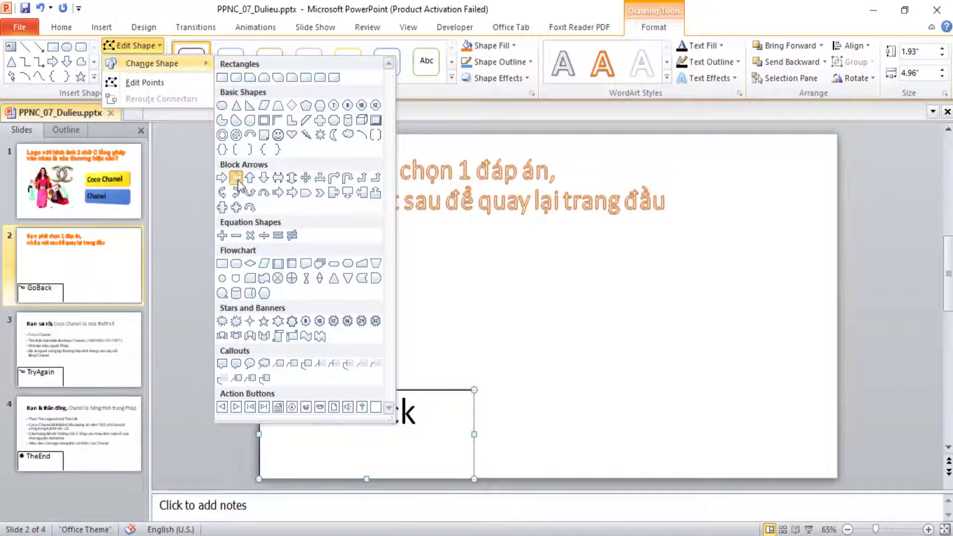
{"action": "left_click", "coordinate": [235, 177]}
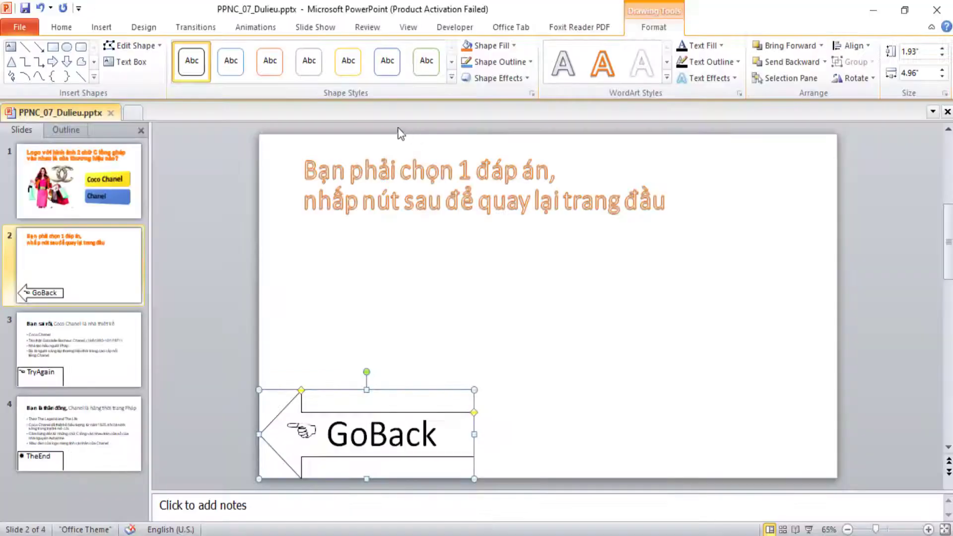
{"action": "left_click", "coordinate": [452, 77]}
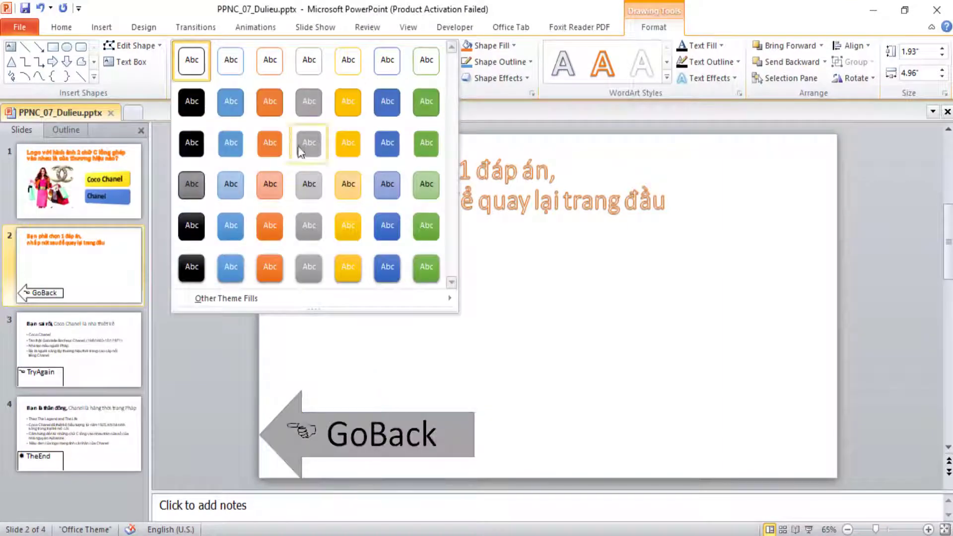
{"action": "left_click", "coordinate": [391, 103]}
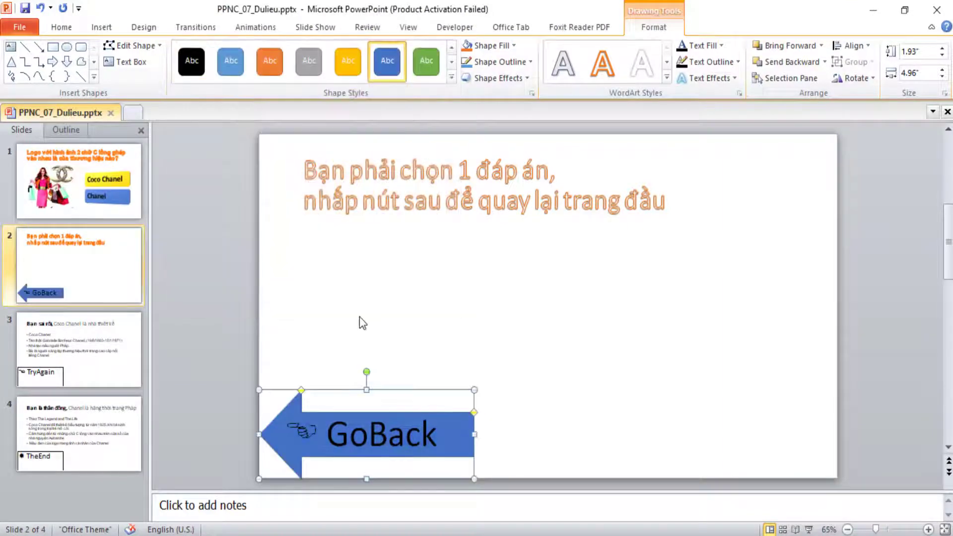
Make the GoBack arrow's text yellow, then move on to slide 3.
{"action": "left_click", "coordinate": [61, 27]}
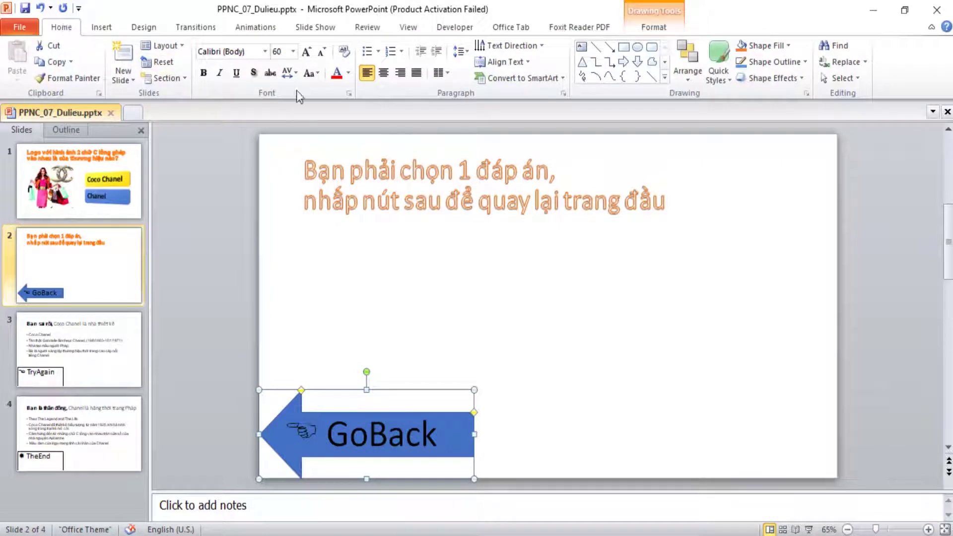
{"action": "left_click", "coordinate": [348, 73]}
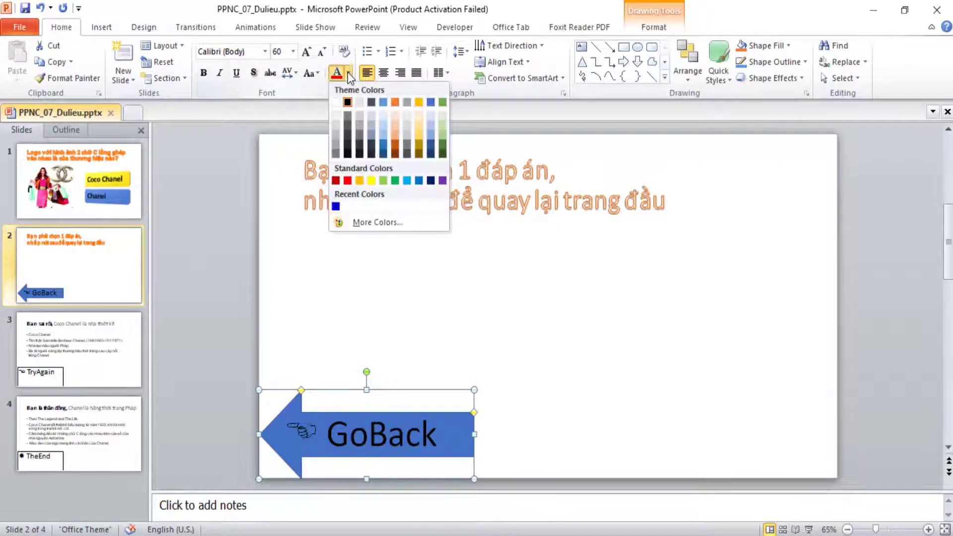
{"action": "left_click", "coordinate": [372, 180]}
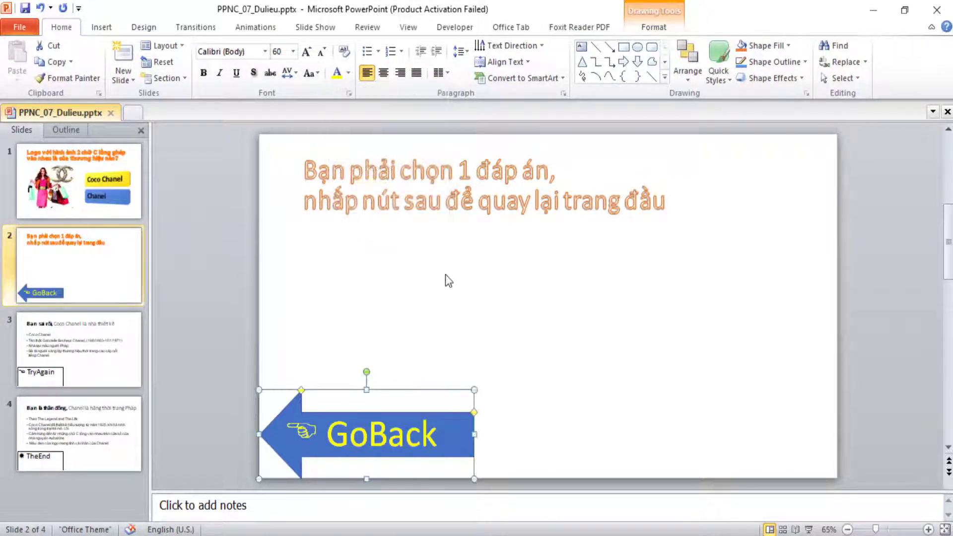
{"action": "left_click", "coordinate": [450, 276]}
{"action": "left_click", "coordinate": [65, 359]}
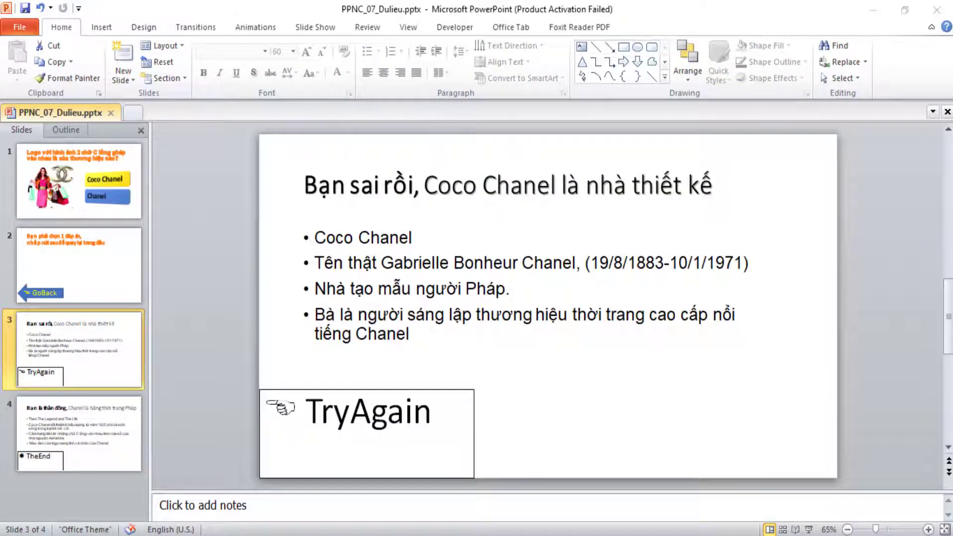
Scroll the reference PDF in Foxit Reader to page 3's 'Bạn sai rồi' slide with the TryAgain arrow.
{"action": "scroll", "coordinate": [340, 304], "scroll_direction": "down", "scroll_amount": 3}
{"action": "scroll", "coordinate": [341, 304], "scroll_direction": "down", "scroll_amount": 4}
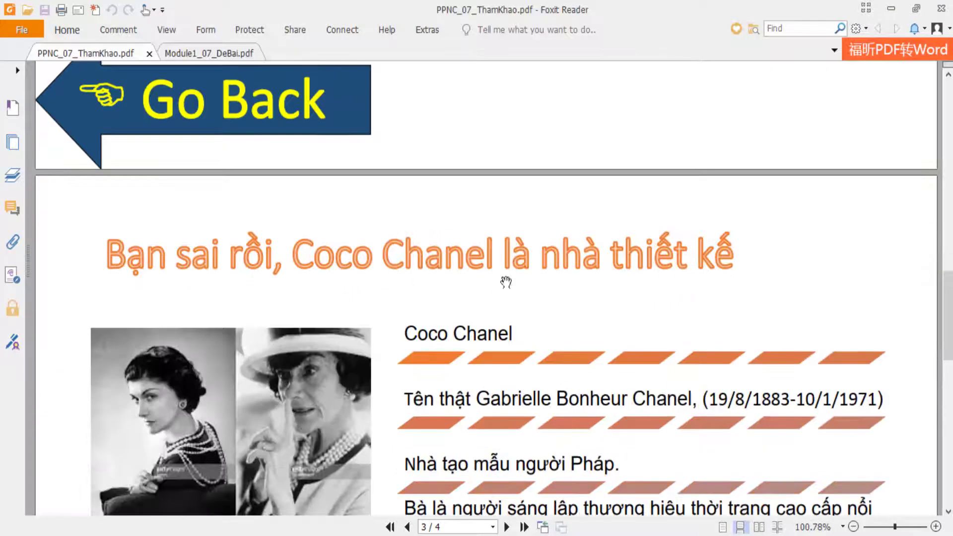
{"action": "scroll", "coordinate": [483, 201], "scroll_direction": "down", "scroll_amount": 3}
{"action": "scroll", "coordinate": [470, 197], "scroll_direction": "down", "scroll_amount": 2}
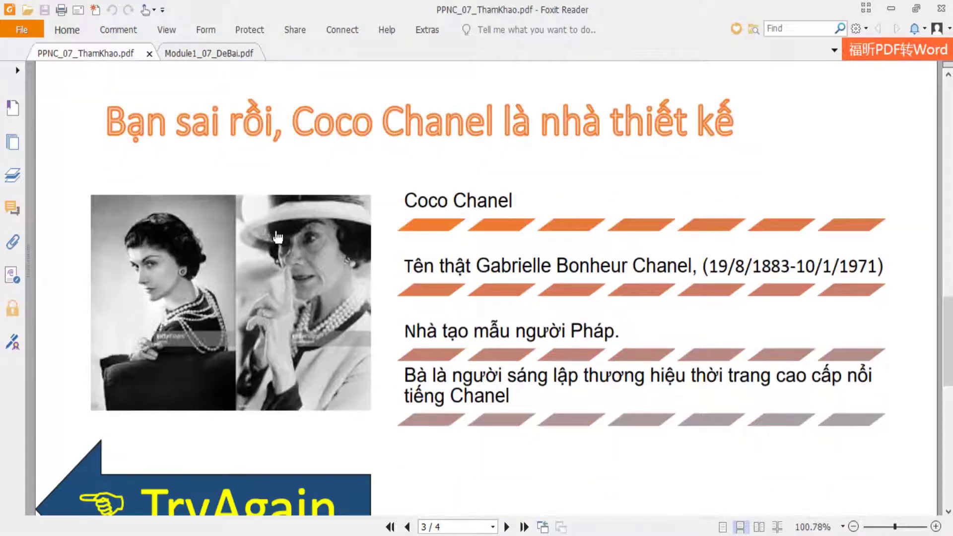
{"action": "scroll", "coordinate": [526, 273], "scroll_direction": "down", "scroll_amount": 3}
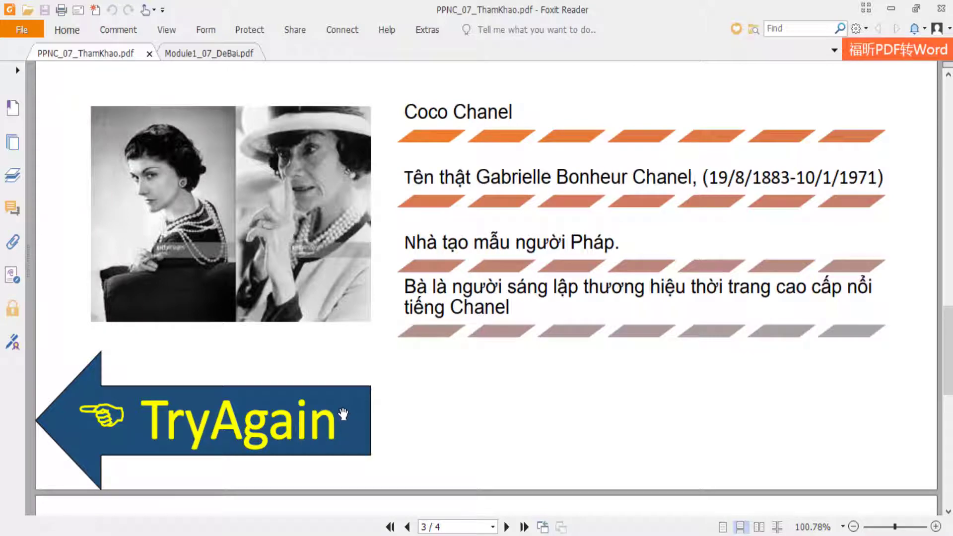
{"action": "scroll", "coordinate": [345, 415], "scroll_direction": "up", "scroll_amount": 4}
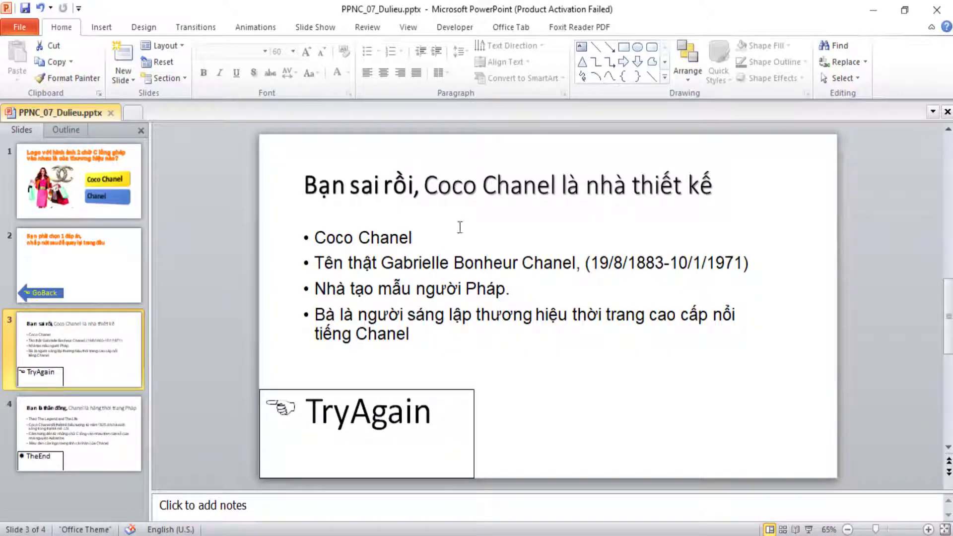
Apply the orange outlined WordArt style to slide 3's title, then select all its bullet text.
{"action": "left_click", "coordinate": [461, 194]}
{"action": "left_click", "coordinate": [654, 27]}
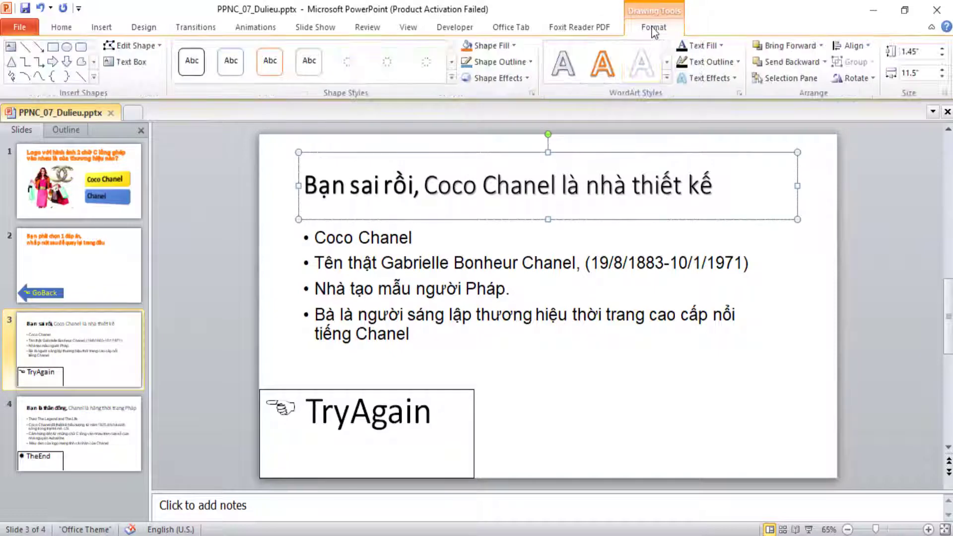
{"action": "left_click", "coordinate": [603, 64]}
{"action": "left_click", "coordinate": [413, 263]}
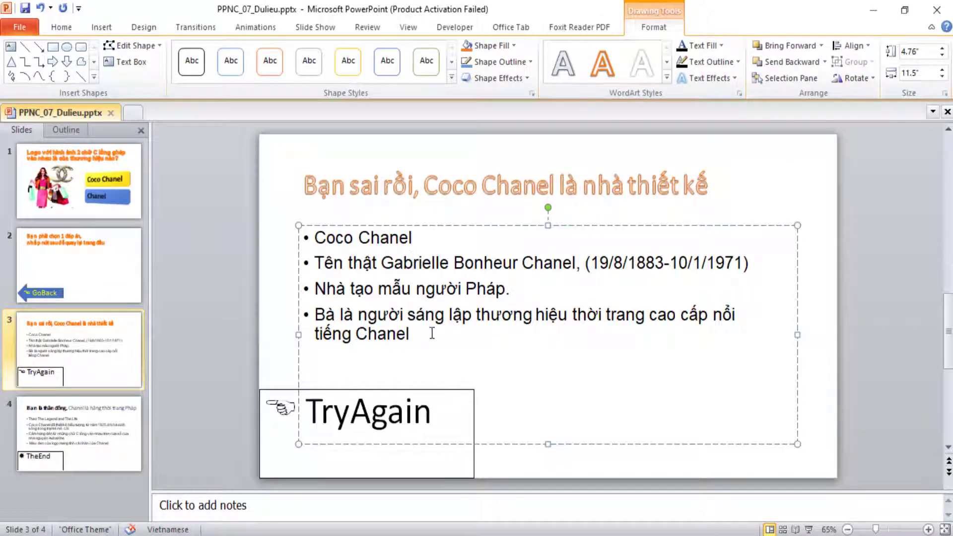
{"action": "mouse_move", "coordinate": [431, 332]}
{"action": "left_mouse_down"}
{"action": "mouse_move", "coordinate": [308, 263]}
{"action": "mouse_move", "coordinate": [305, 243]}
{"action": "left_mouse_up"}
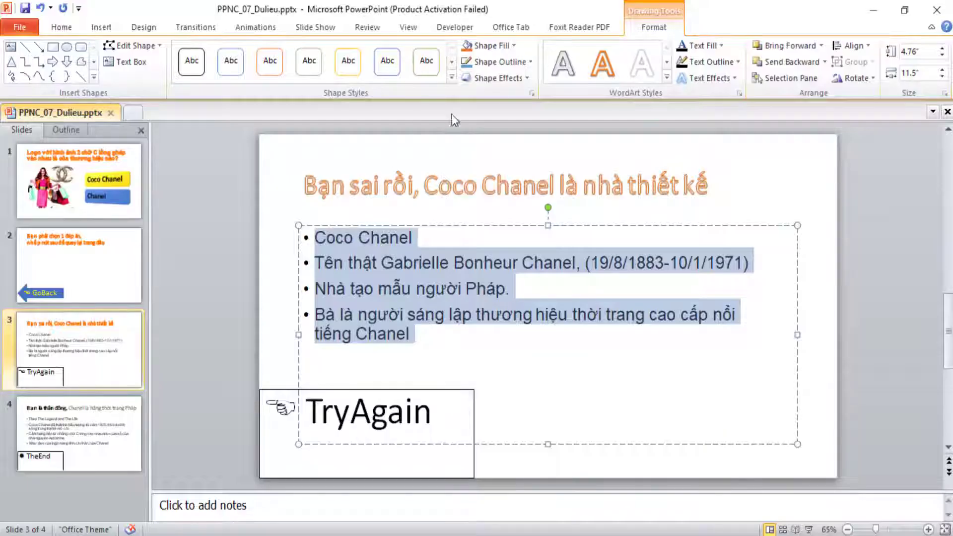
Convert slide 3's four Coco Chanel bullets into a Vertical Accent List SmartArt graphic.
{"action": "left_click", "coordinate": [64, 28]}
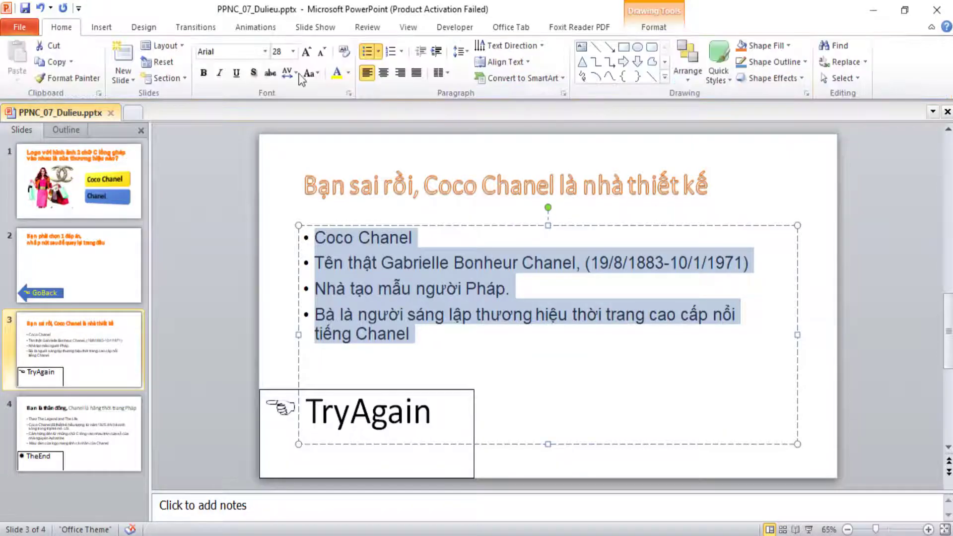
{"action": "left_click", "coordinate": [511, 79]}
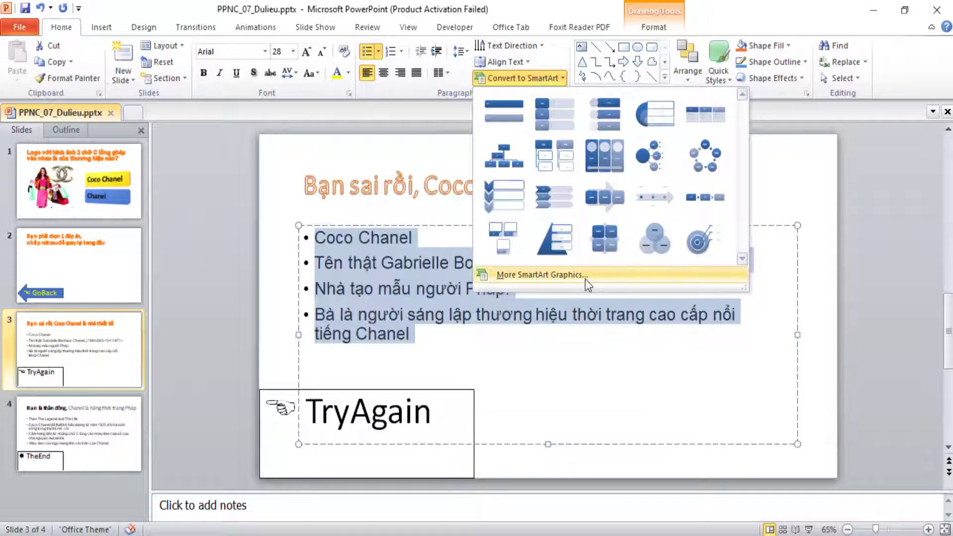
{"action": "left_click", "coordinate": [540, 274]}
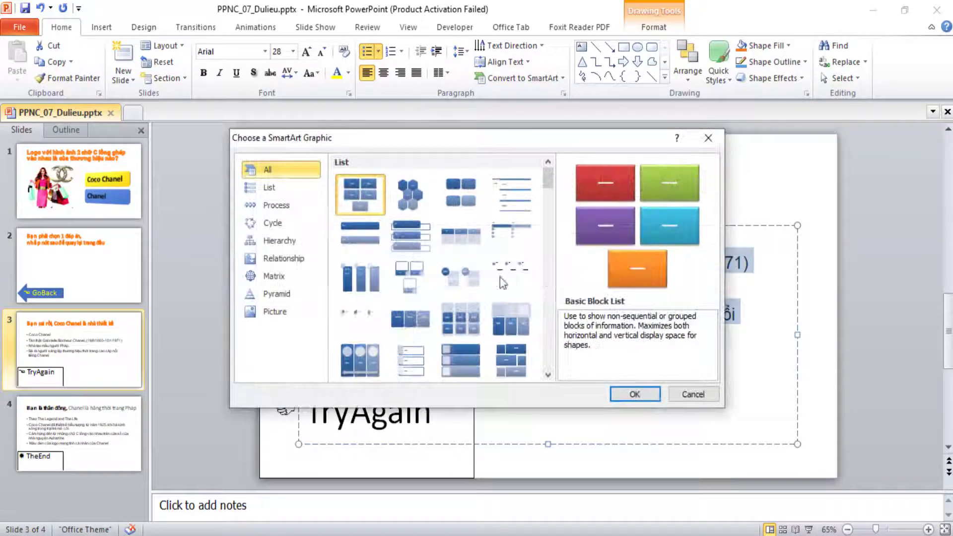
{"action": "scroll", "coordinate": [463, 269], "scroll_direction": "down", "scroll_amount": 2}
{"action": "left_click", "coordinate": [368, 330]}
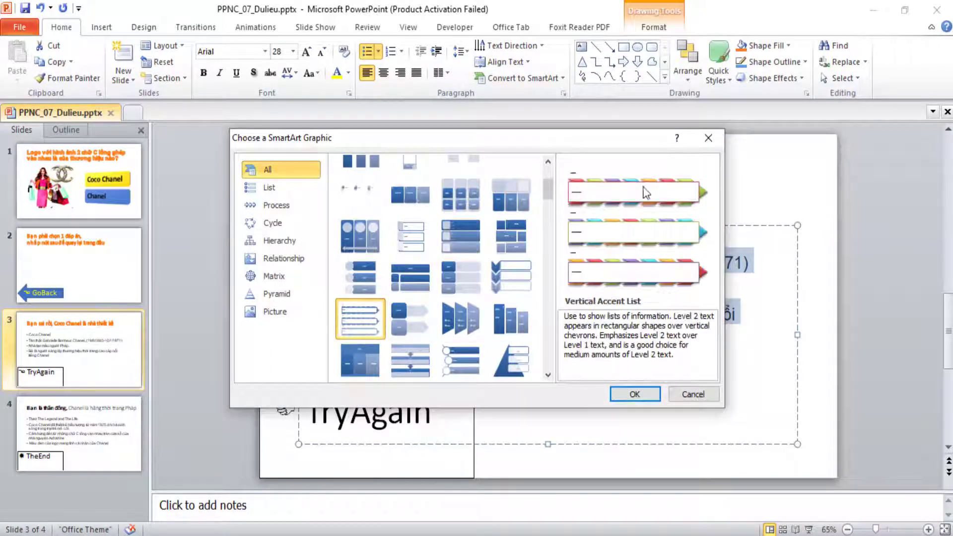
{"action": "left_click", "coordinate": [634, 394]}
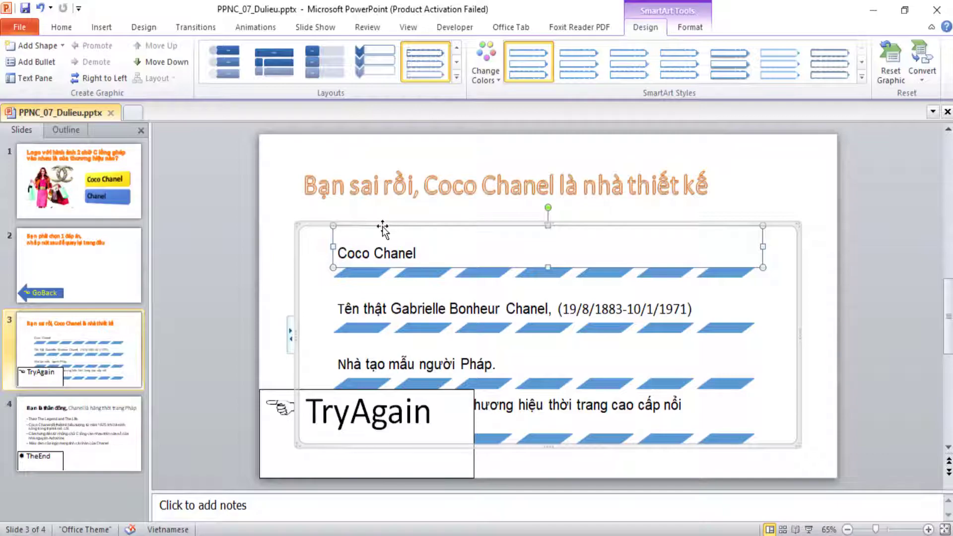
Narrow the Vertical Accent List from its left edge onto slide 3's right half, matching the reference PDF.
{"action": "key", "text": "alt+Tab"}
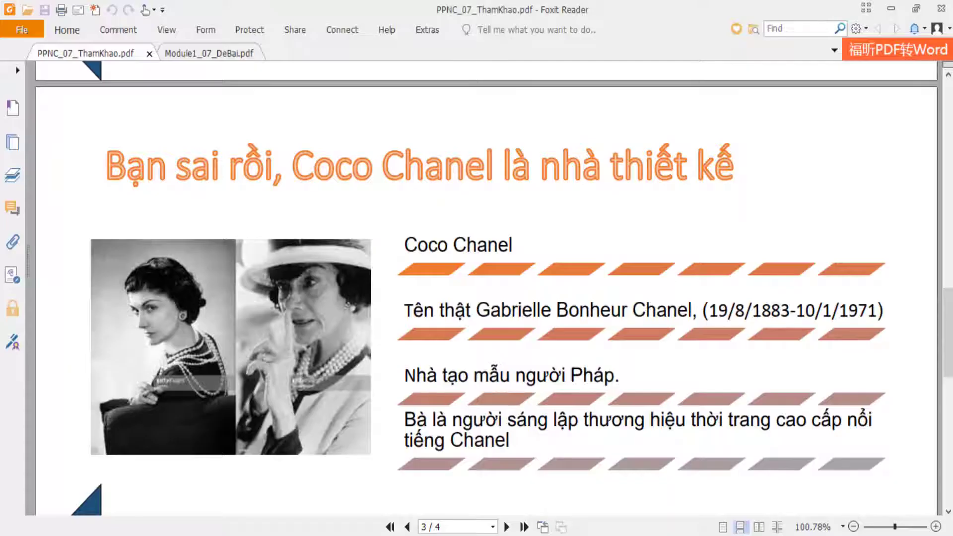
{"action": "key", "text": "alt+Tab"}
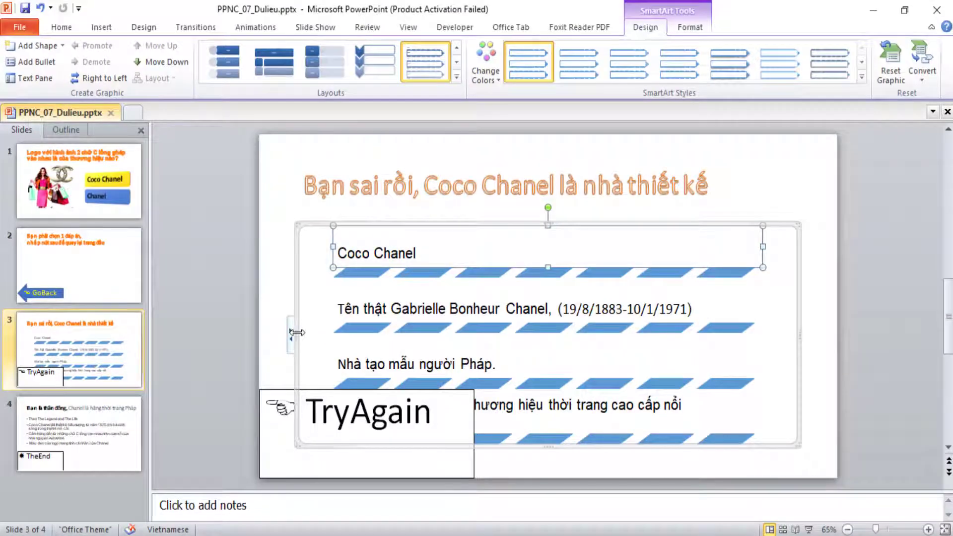
{"action": "left_click_drag", "start_coordinate": [296, 332], "coordinate": [472, 330]}
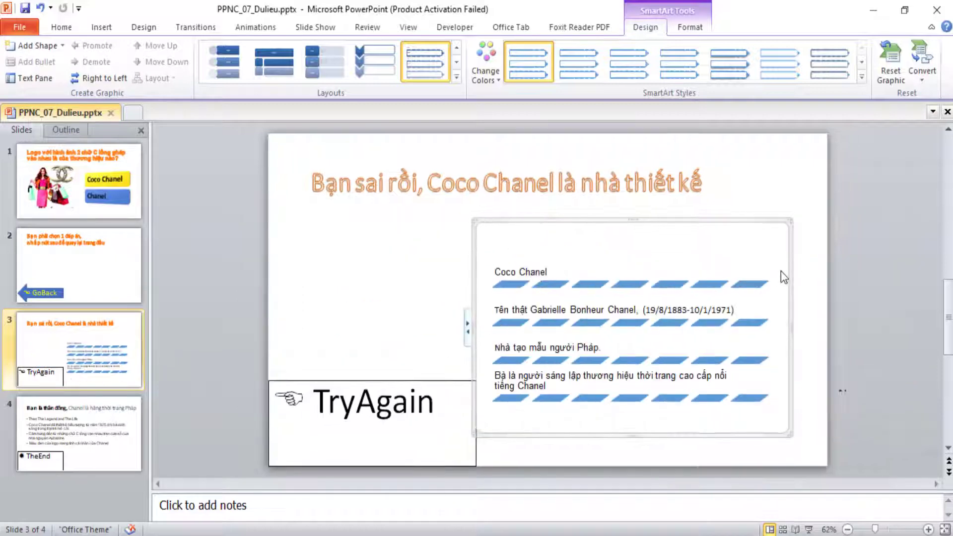
{"action": "left_click_drag", "start_coordinate": [473, 326], "coordinate": [449, 326]}
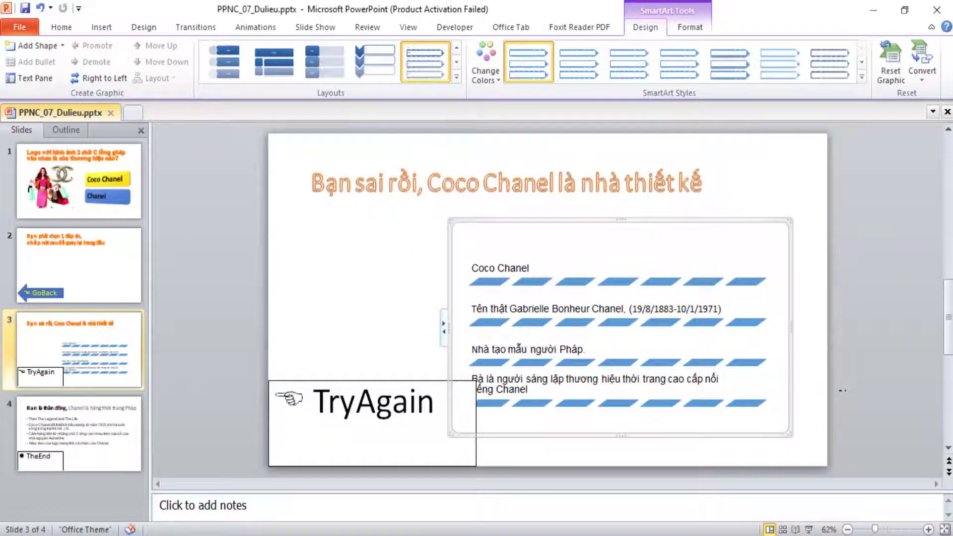
{"action": "key", "text": "alt+Tab"}
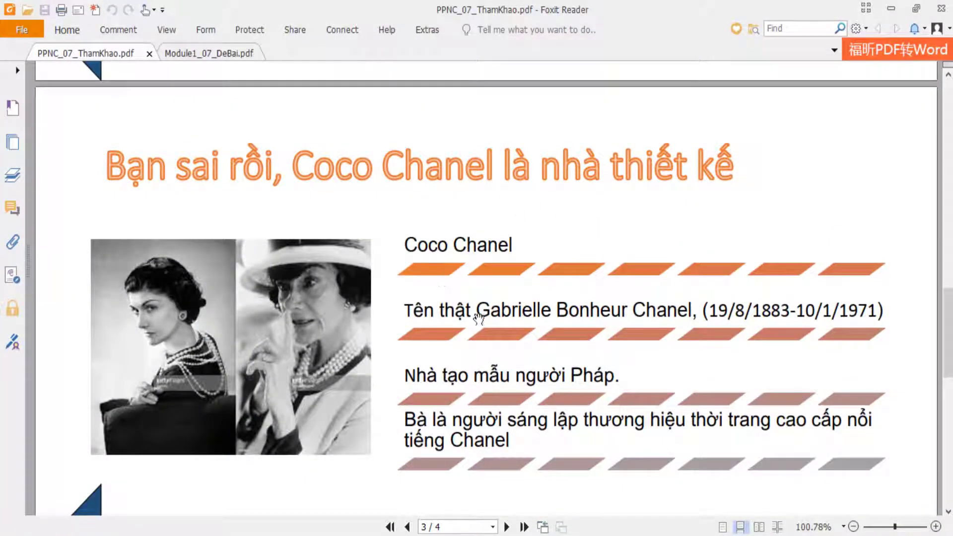
{"action": "key", "text": "alt+Tab"}
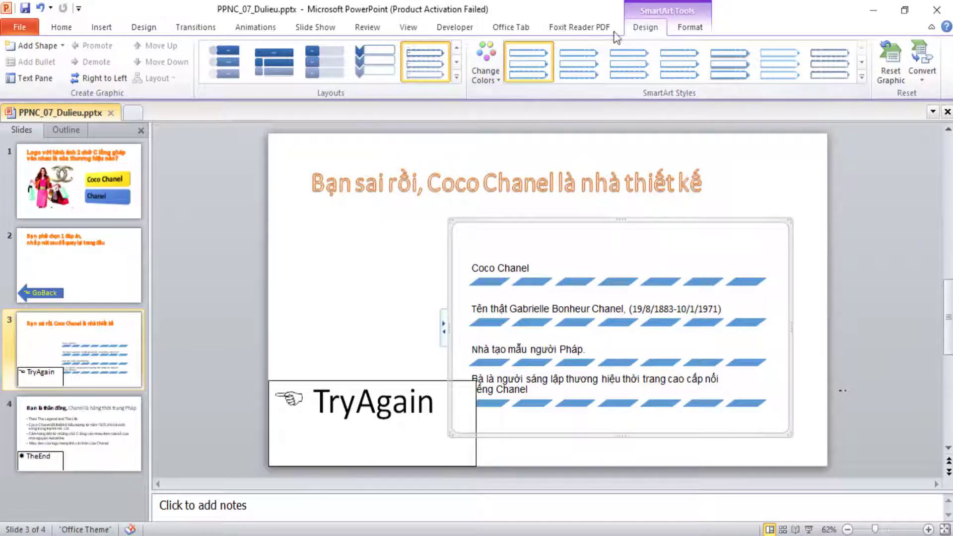
Recolour the SmartArt list with the orange-to-grey Colorful colour scheme.
{"action": "left_click", "coordinate": [497, 83]}
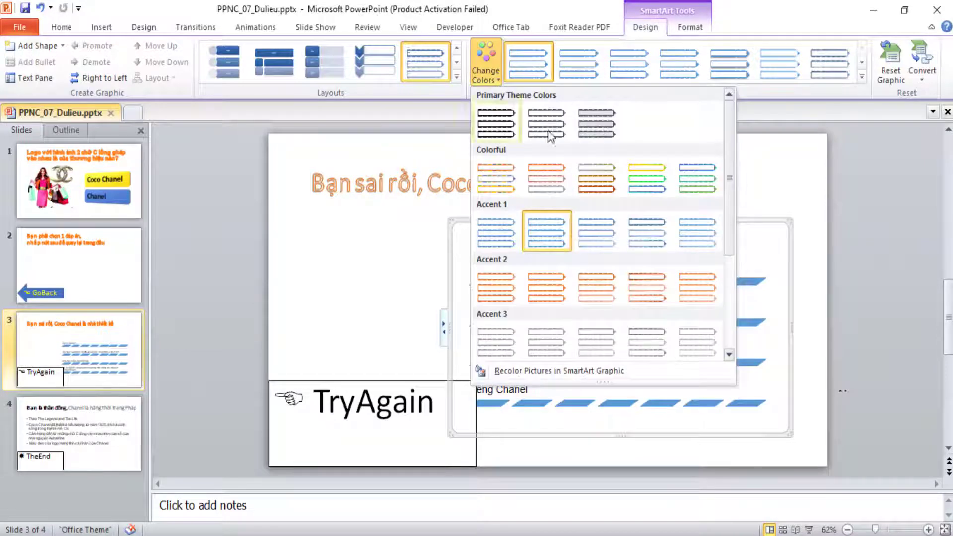
{"action": "left_click", "coordinate": [548, 179]}
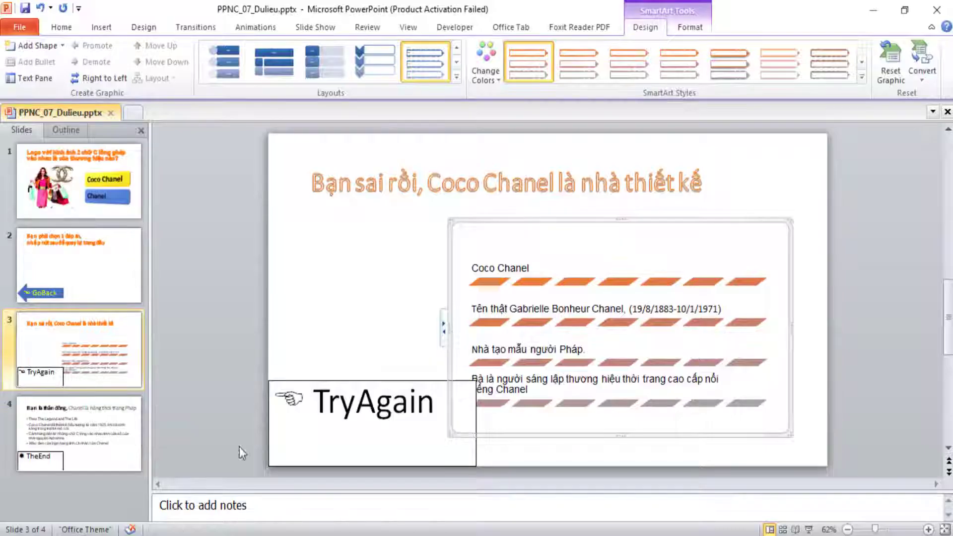
{"action": "left_click", "coordinate": [311, 261]}
Insert the Coco_Chanel photo onto slide 3 and move it to the left side.
{"action": "left_click", "coordinate": [105, 28]}
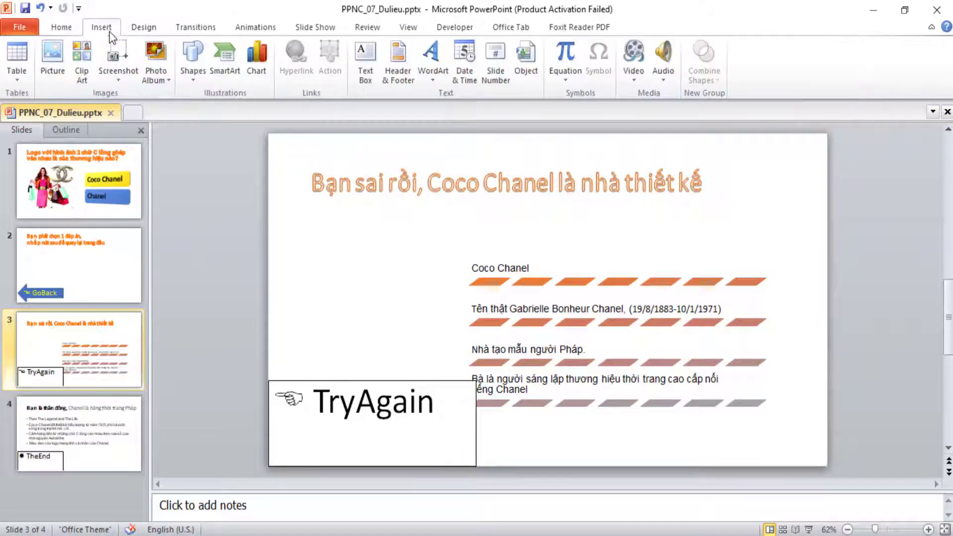
{"action": "left_click", "coordinate": [59, 57]}
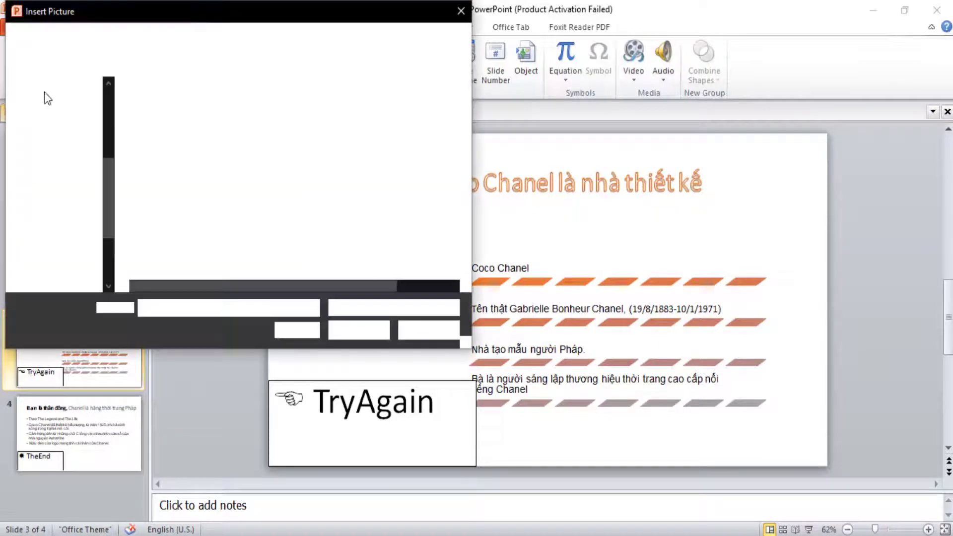
{"action": "double_click", "coordinate": [255, 138]}
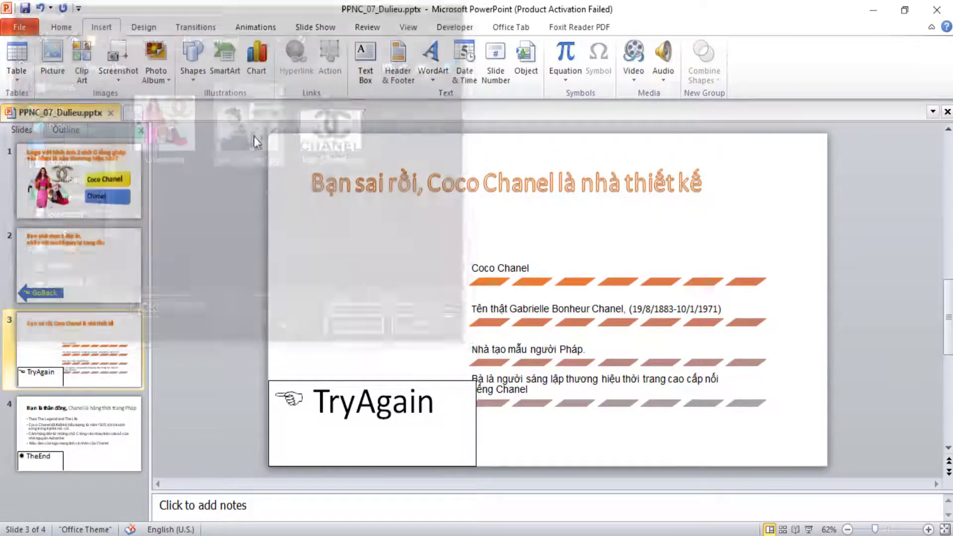
{"action": "left_click_drag", "start_coordinate": [532, 293], "coordinate": [339, 277]}
Raise the text list slightly and enlarge the Chanel photo beside it.
{"action": "left_click", "coordinate": [685, 231]}
{"action": "left_click_drag", "start_coordinate": [619, 220], "coordinate": [618, 194]}
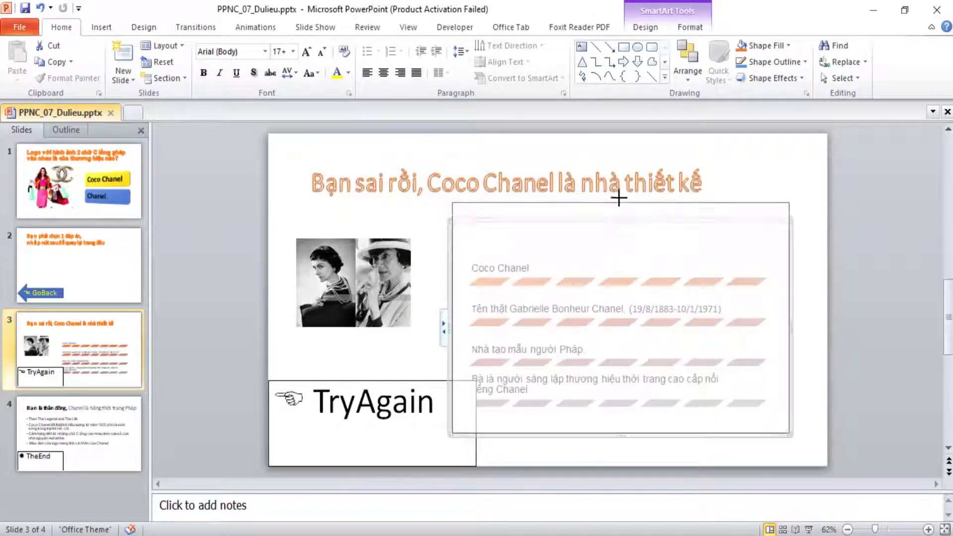
{"action": "left_click", "coordinate": [375, 303]}
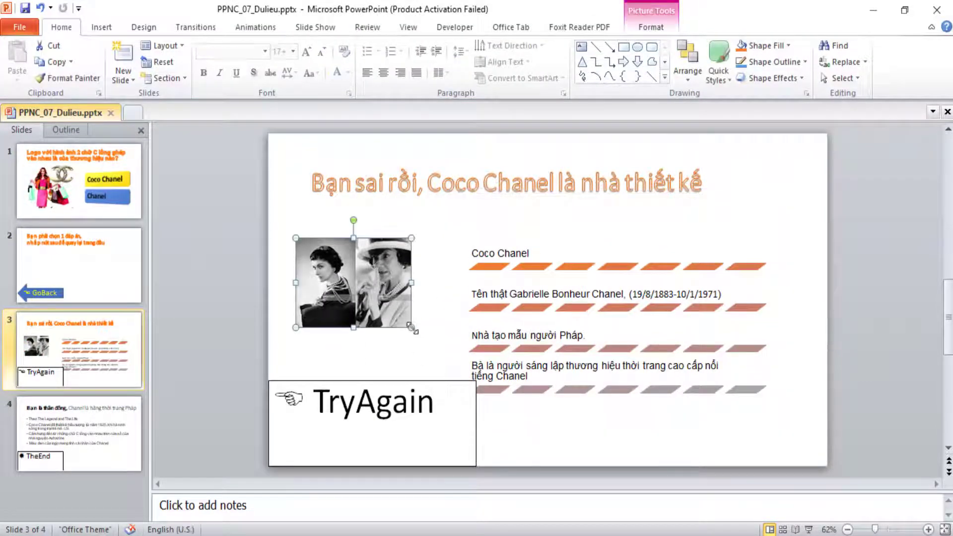
{"action": "left_click_drag", "start_coordinate": [412, 328], "coordinate": [446, 353]}
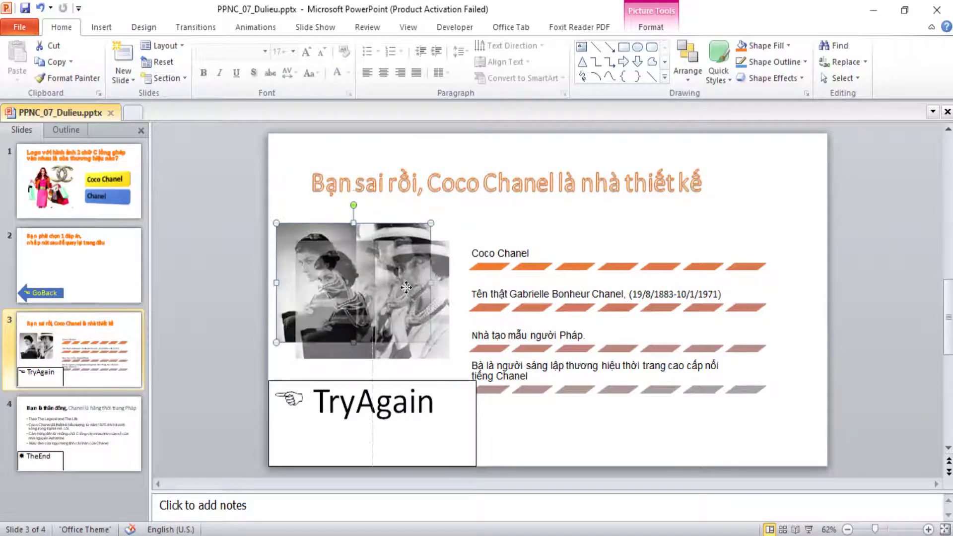
{"action": "left_click_drag", "start_coordinate": [431, 227], "coordinate": [422, 303]}
{"action": "left_click", "coordinate": [393, 387]}
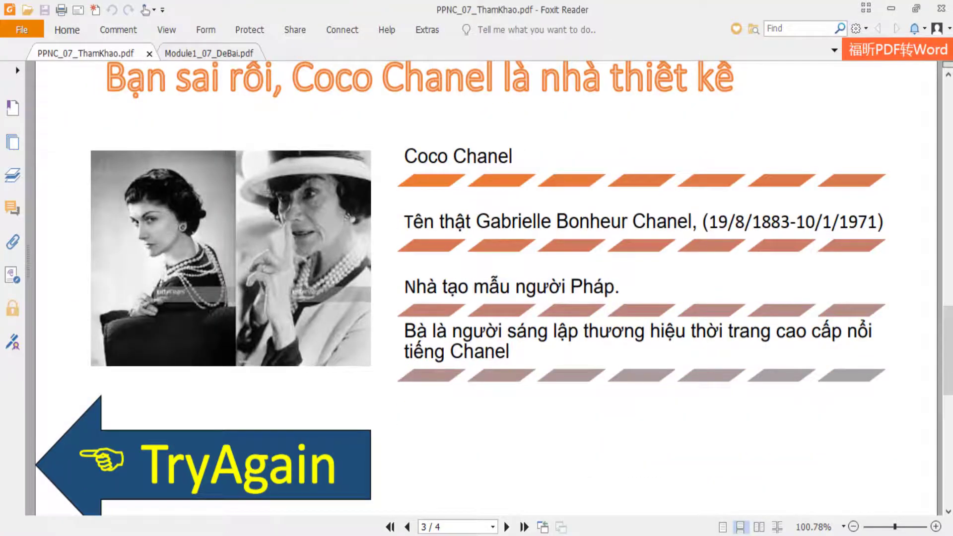
{"action": "key", "text": "alt+Tab"}
Change slide 3's TryAgain box into a left arrow with a blue filled shape style.
{"action": "left_click", "coordinate": [634, 22]}
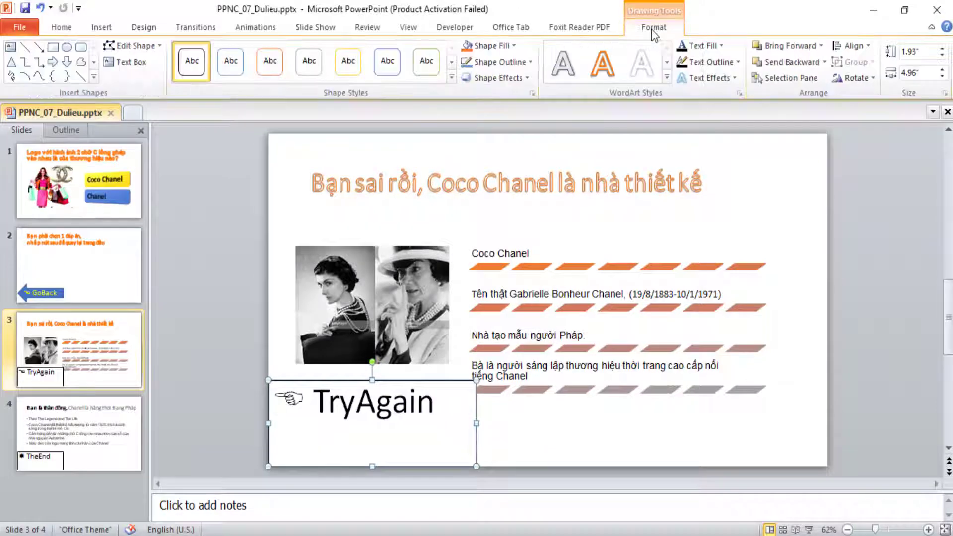
{"action": "left_click", "coordinate": [133, 45]}
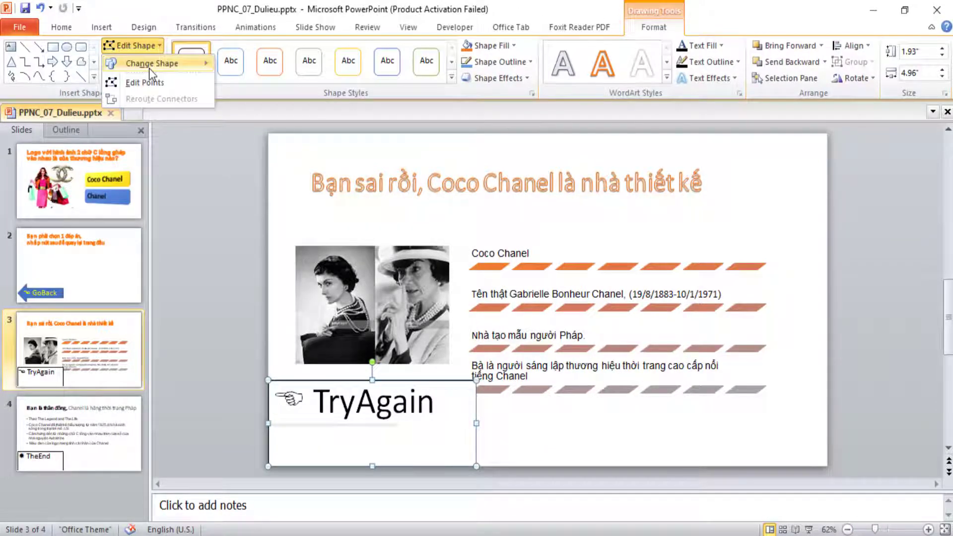
{"action": "mouse_move", "coordinate": [152, 64]}
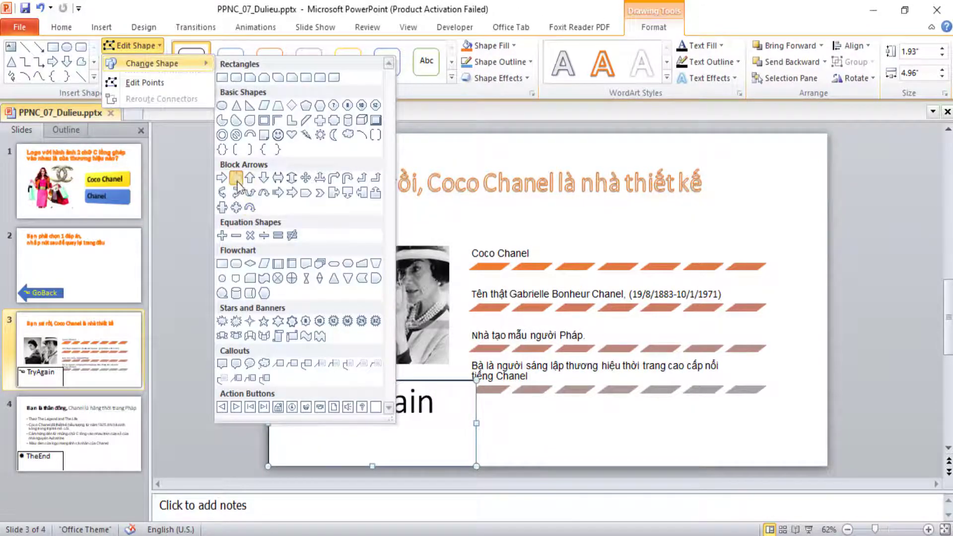
{"action": "left_click", "coordinate": [237, 178]}
{"action": "left_click", "coordinate": [450, 79]}
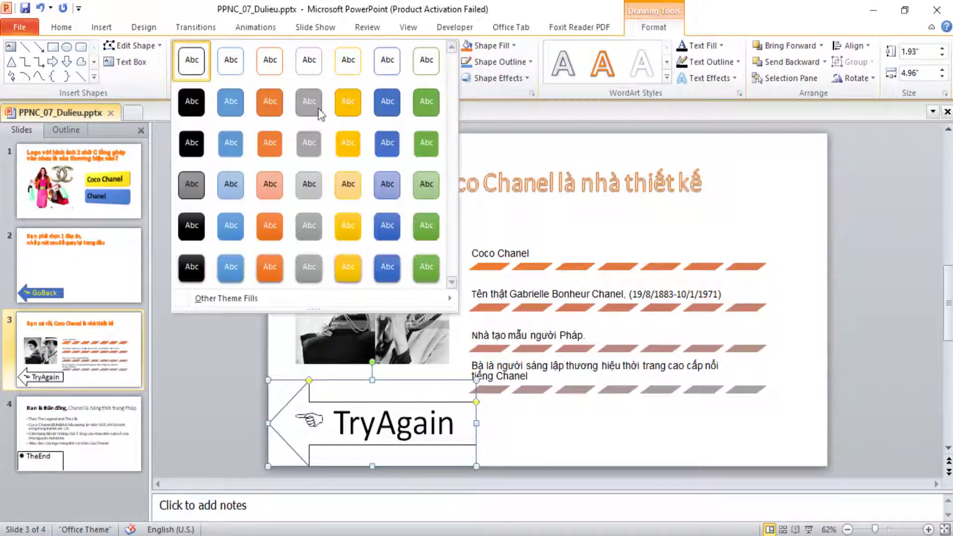
{"action": "left_click", "coordinate": [388, 107]}
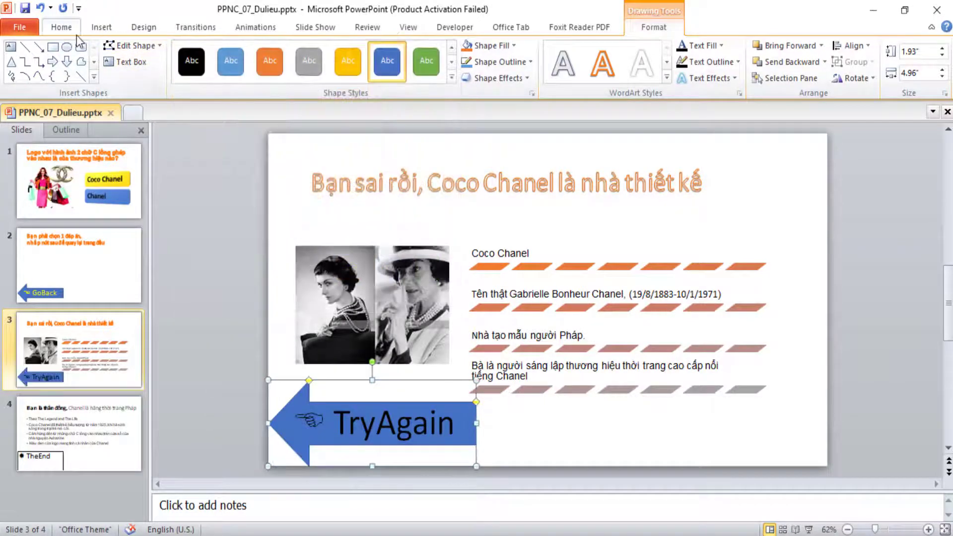
Make the TryAgain arrow's text yellow, then move on to slide 4.
{"action": "left_click", "coordinate": [61, 27]}
{"action": "left_click", "coordinate": [336, 73]}
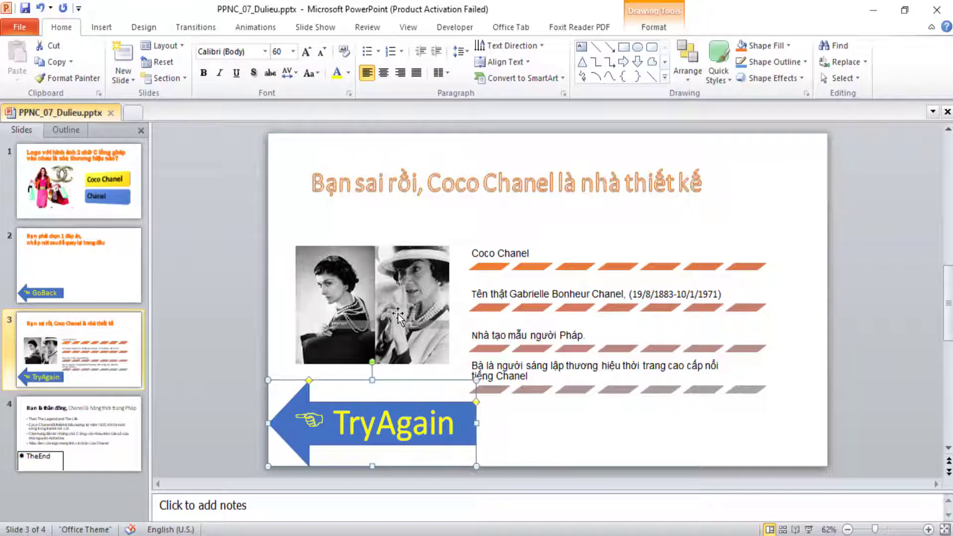
{"action": "left_click", "coordinate": [520, 414]}
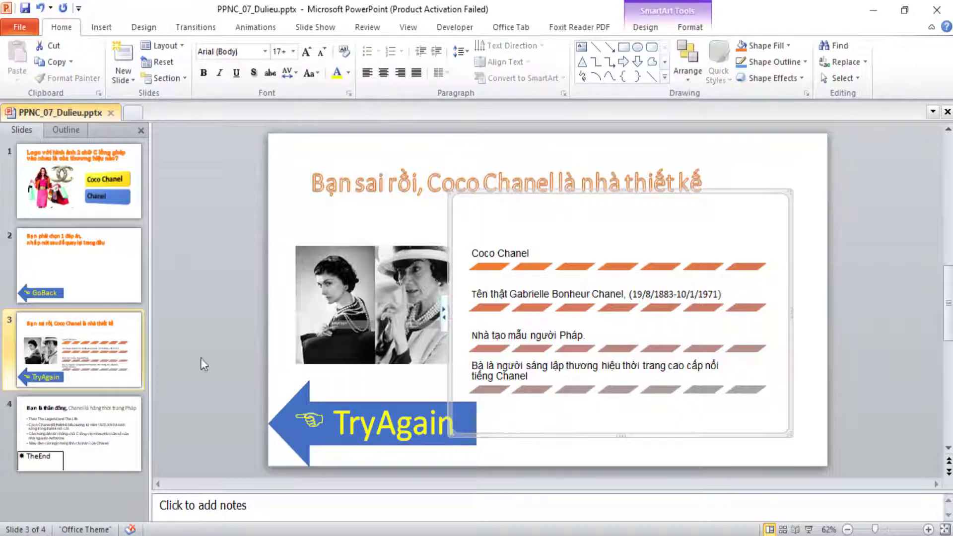
{"action": "key", "text": "Page_Down"}
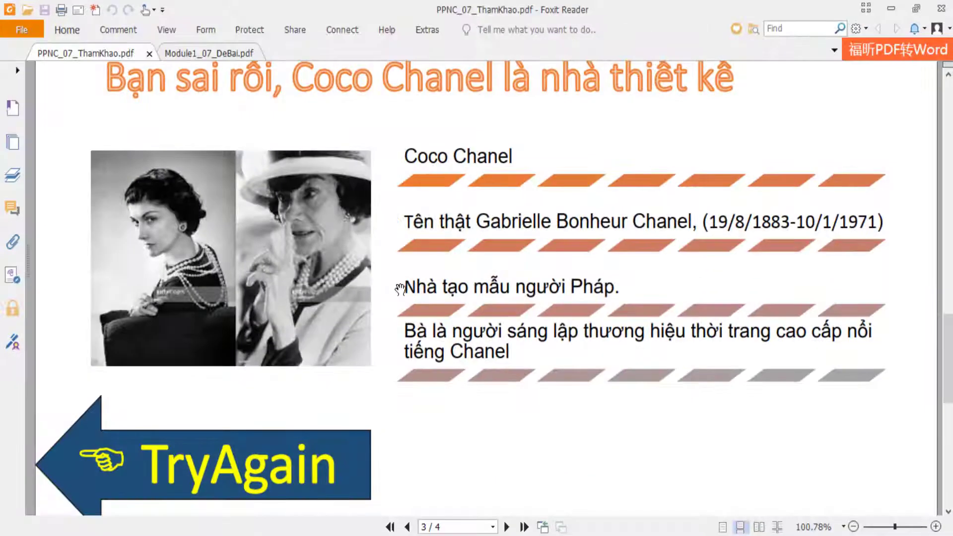
Give slide 4's title the orange outlined WordArt style, then select all four bullet points.
{"action": "scroll", "coordinate": [394, 293], "scroll_direction": "down", "scroll_amount": 2}
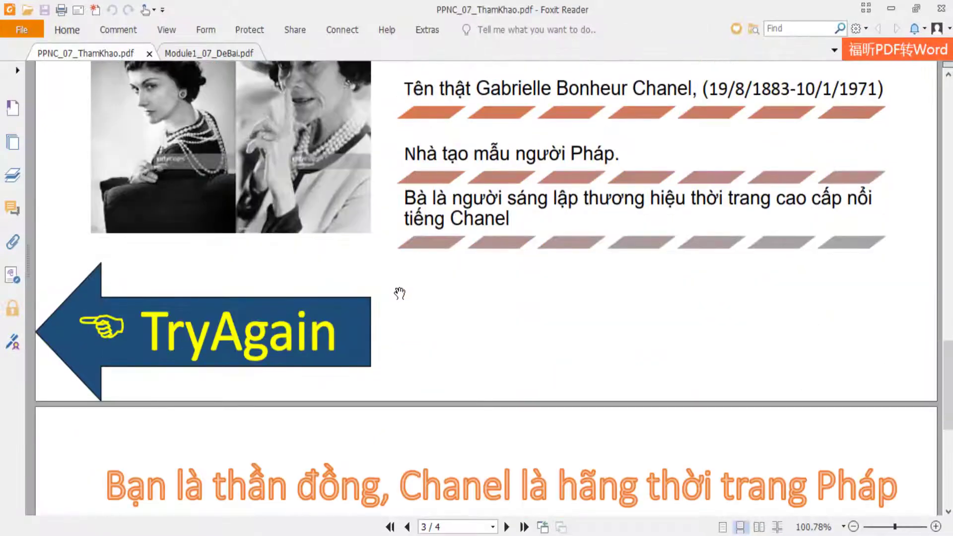
{"action": "scroll", "coordinate": [387, 296], "scroll_direction": "down", "scroll_amount": 5}
{"action": "scroll", "coordinate": [387, 296], "scroll_direction": "down", "scroll_amount": 1}
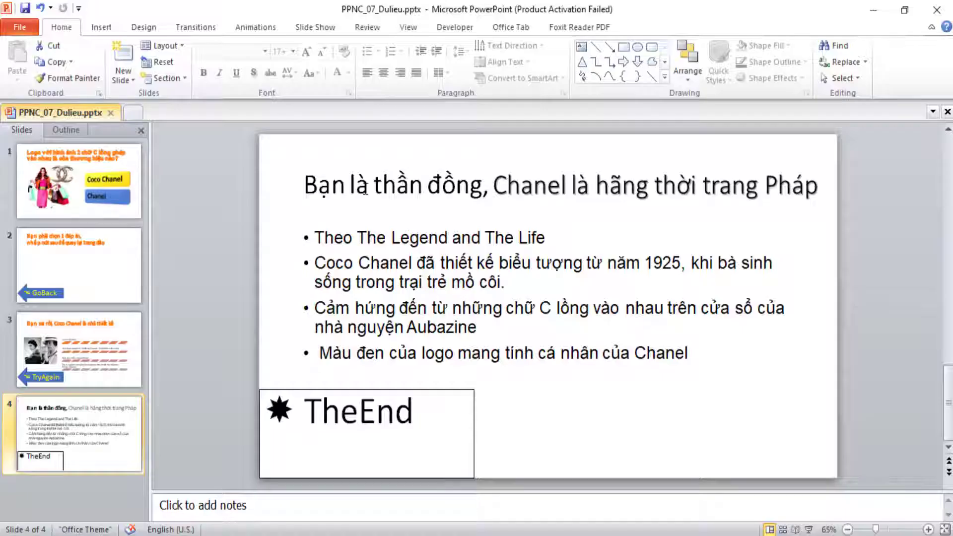
{"action": "left_click", "coordinate": [367, 185]}
{"action": "left_click", "coordinate": [654, 27]}
{"action": "left_click", "coordinate": [603, 74]}
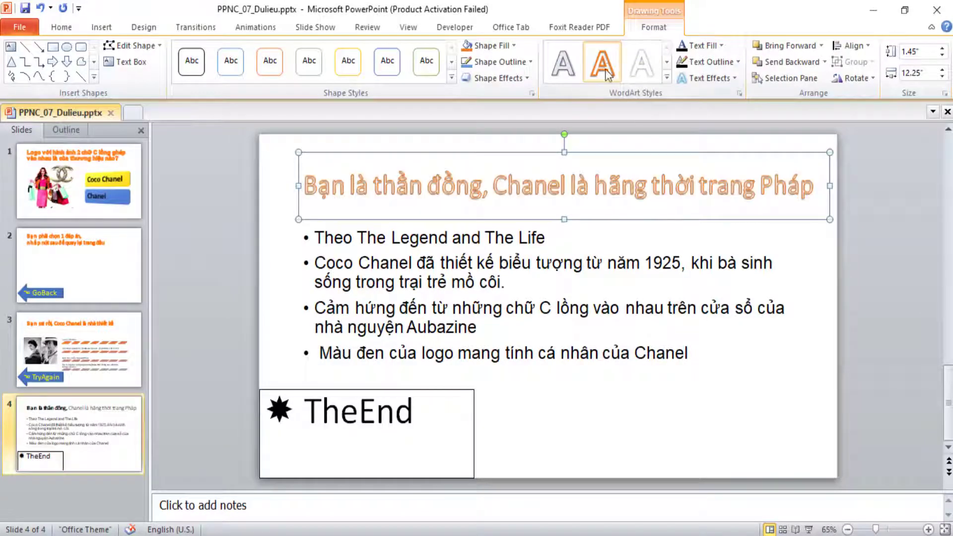
{"action": "left_click", "coordinate": [418, 326]}
{"action": "left_click_drag", "start_coordinate": [708, 358], "coordinate": [301, 233]}
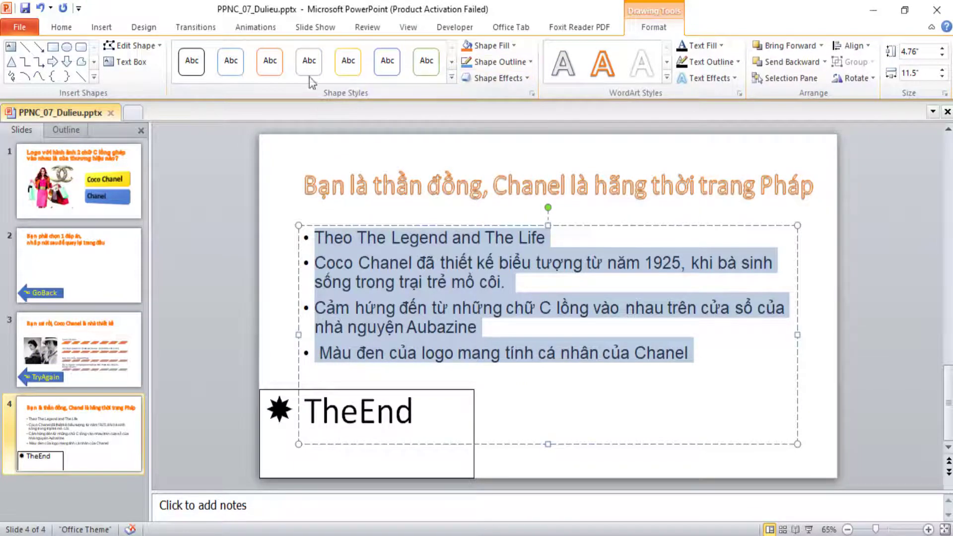
Convert slide 4's bullet list into a Vertical Curved List SmartArt graphic.
{"action": "left_click", "coordinate": [61, 27]}
{"action": "left_click", "coordinate": [521, 78]}
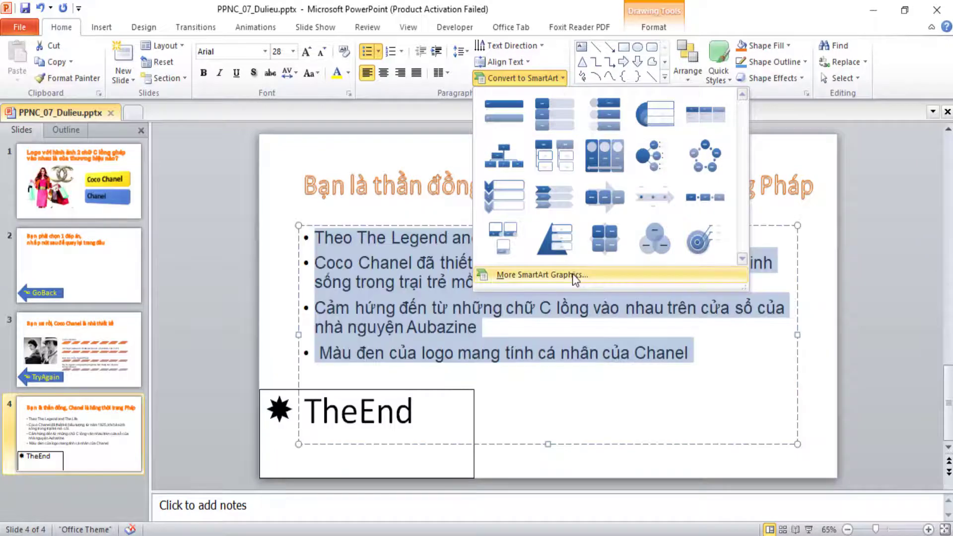
{"action": "left_click", "coordinate": [572, 273]}
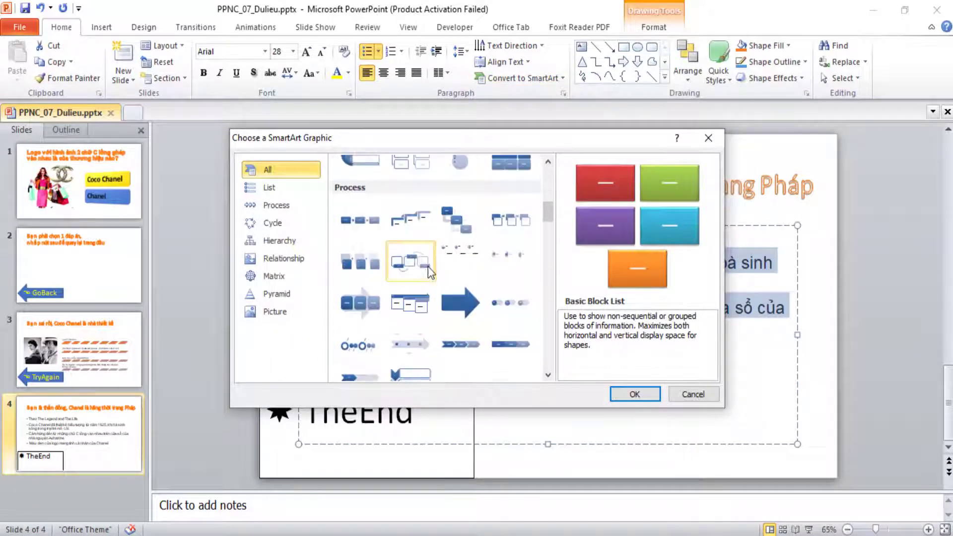
{"action": "scroll", "coordinate": [428, 266], "scroll_direction": "up", "scroll_amount": 3}
{"action": "left_click", "coordinate": [457, 232]}
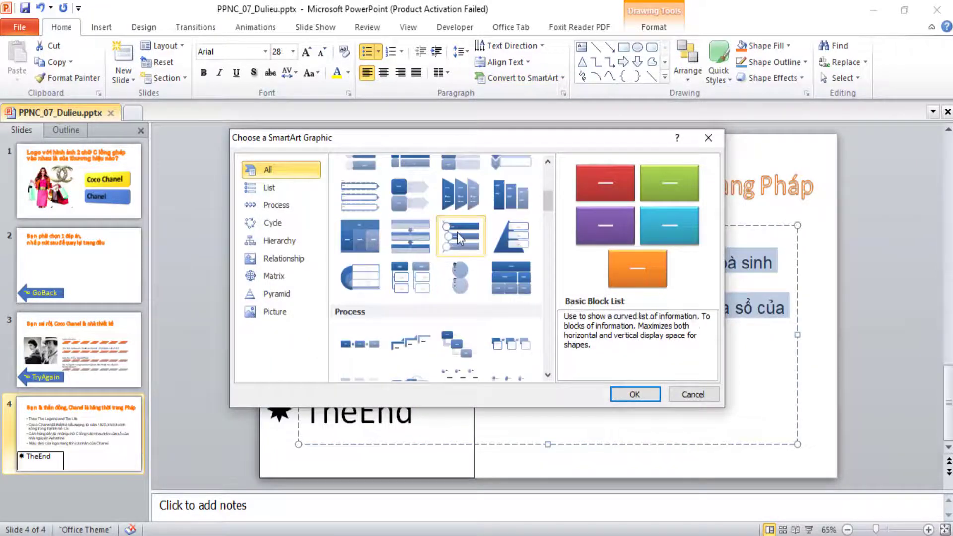
{"action": "left_click", "coordinate": [646, 394]}
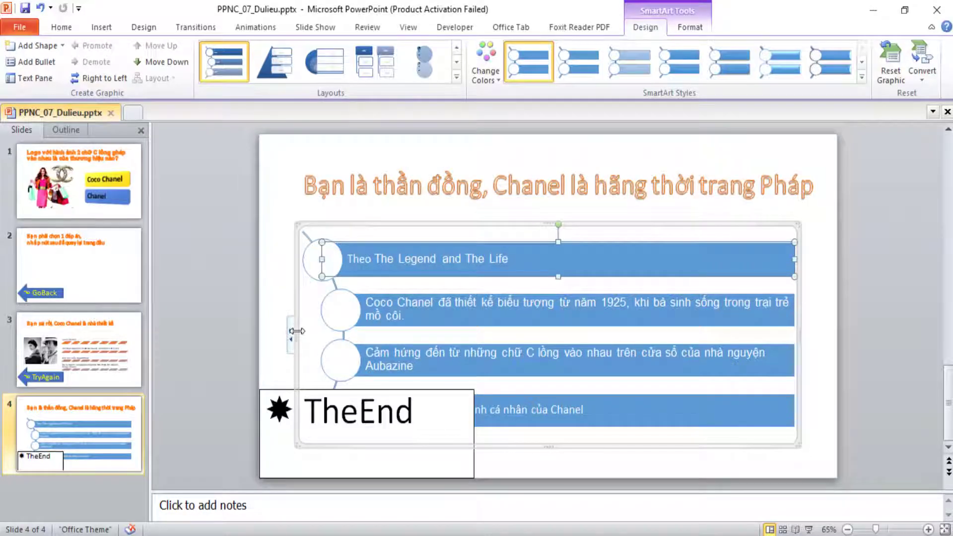
Narrow the diagram from the left to clear TheEnd box and apply the first Colorful colour scheme.
{"action": "left_click_drag", "start_coordinate": [292, 330], "coordinate": [411, 330]}
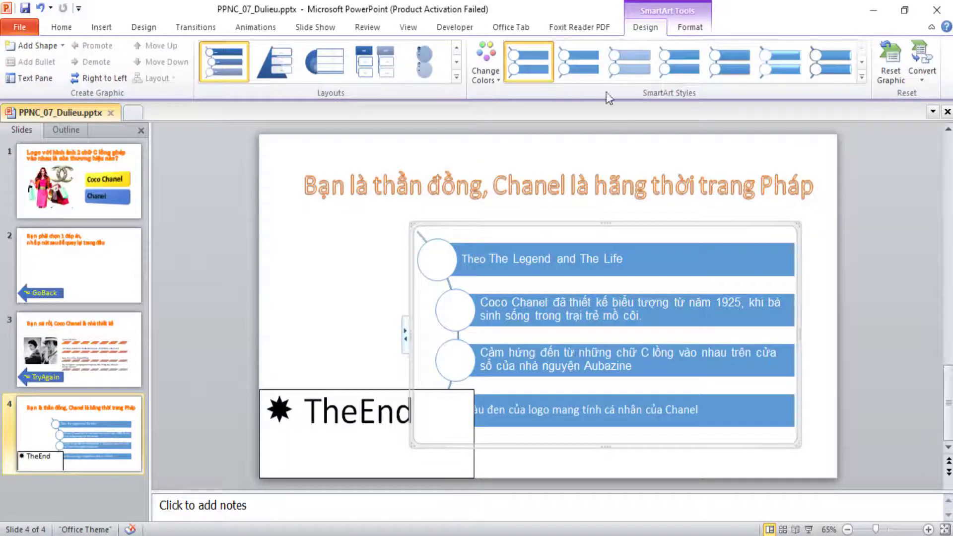
{"action": "left_click", "coordinate": [490, 74]}
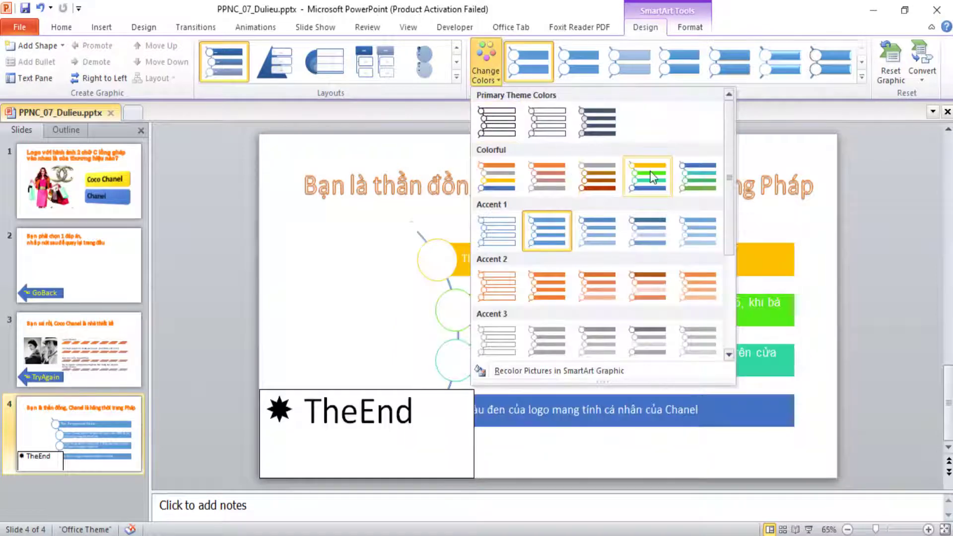
{"action": "left_click", "coordinate": [507, 182]}
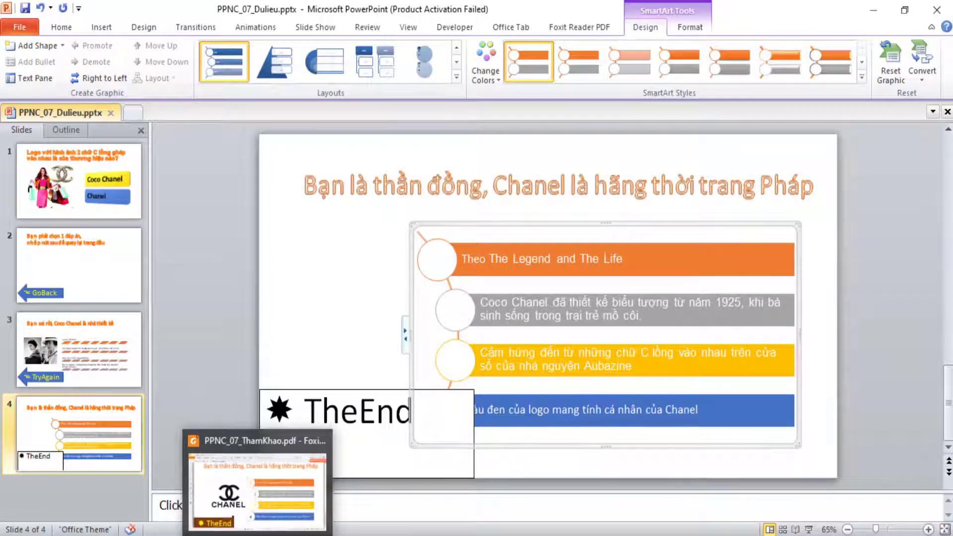
Compare slide 4's list circles and TheEnd box against page 4 of PPNC_07_ThamKhao.pdf.
{"action": "left_click", "coordinate": [257, 484]}
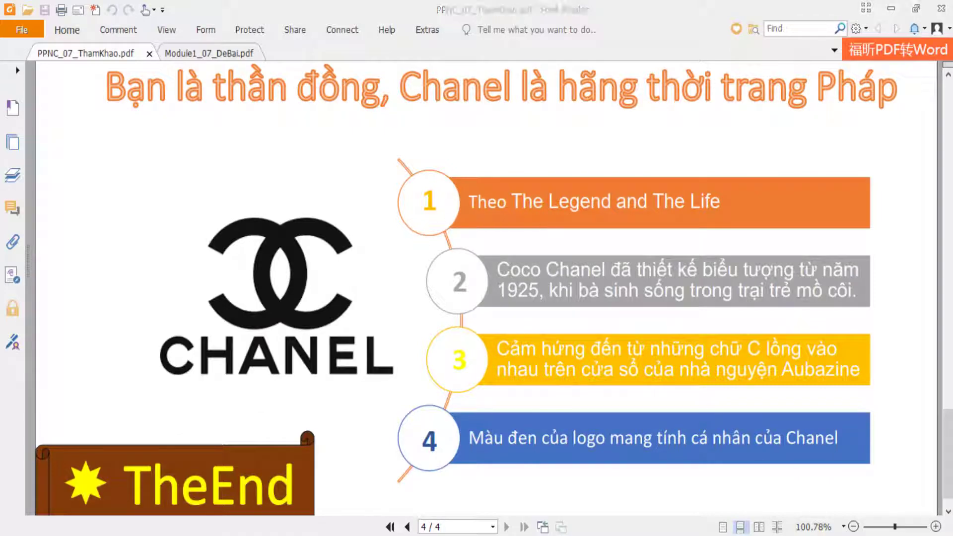
{"action": "key", "text": "alt+Tab"}
{"action": "left_click", "coordinate": [440, 267]}
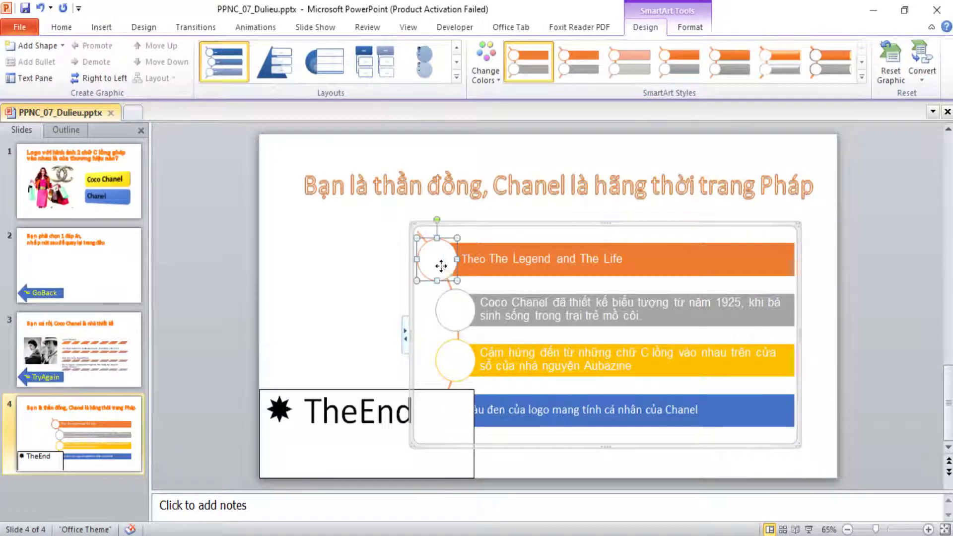
{"action": "right_click", "coordinate": [440, 263]}
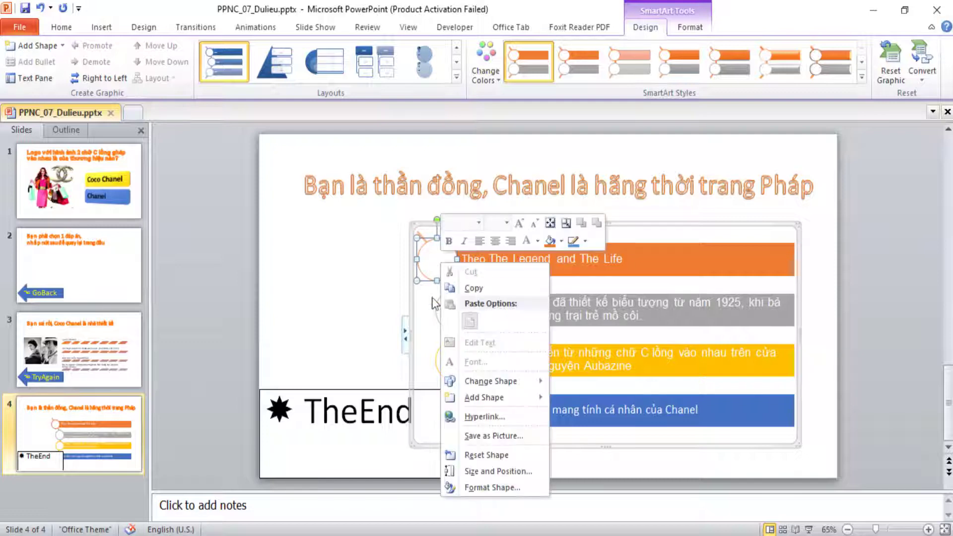
{"action": "left_click", "coordinate": [434, 260]}
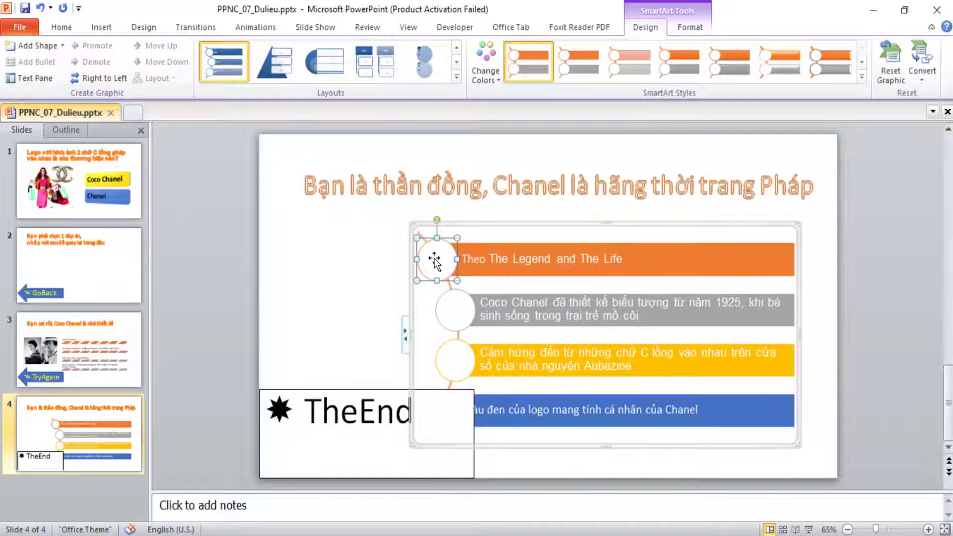
{"action": "left_click", "coordinate": [454, 305]}
{"action": "left_click", "coordinate": [454, 360]}
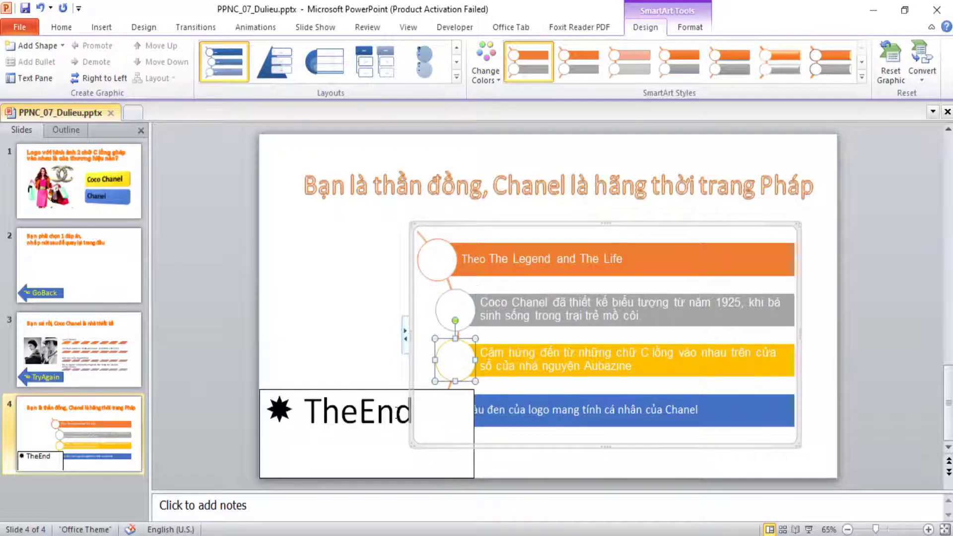
{"action": "left_click", "coordinate": [359, 399]}
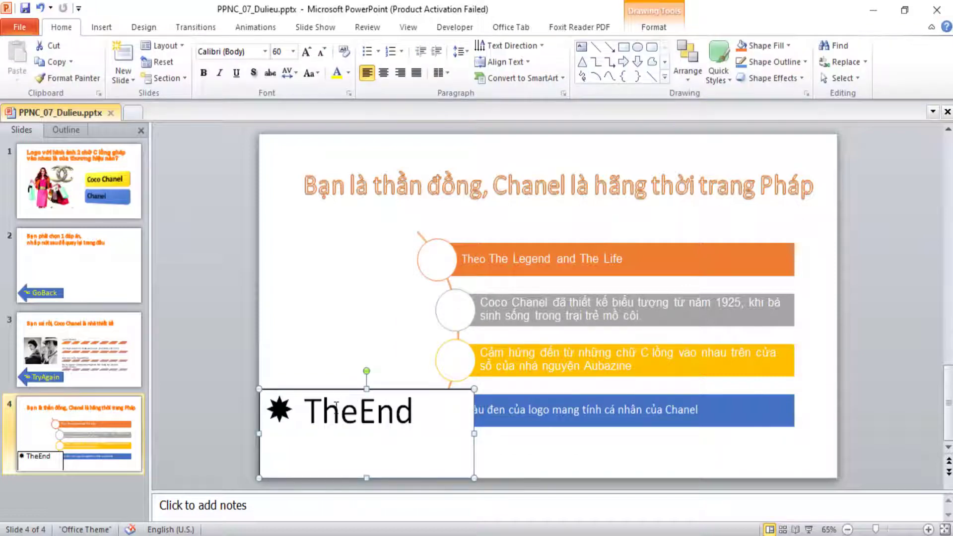
{"action": "scroll", "coordinate": [120, 442], "scroll_direction": "down", "scroll_amount": 1}
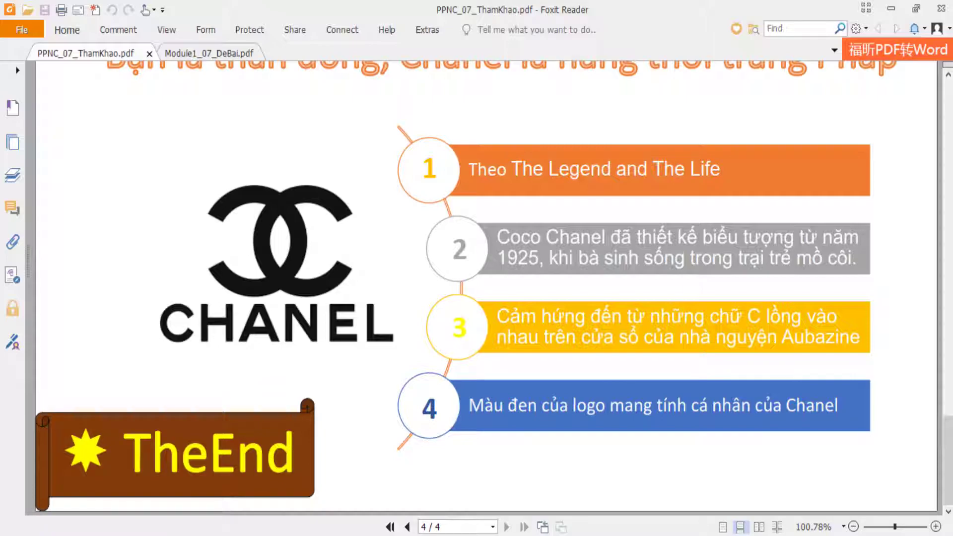
Change the TheEnd box into a Horizontal Scroll shape and shrink it.
{"action": "key", "text": "alt+Tab"}
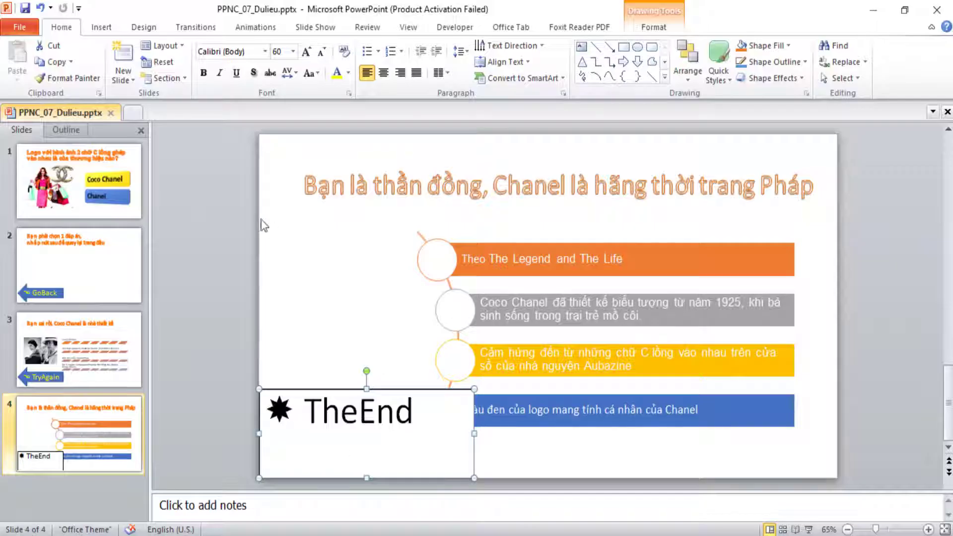
{"action": "left_click", "coordinate": [653, 28]}
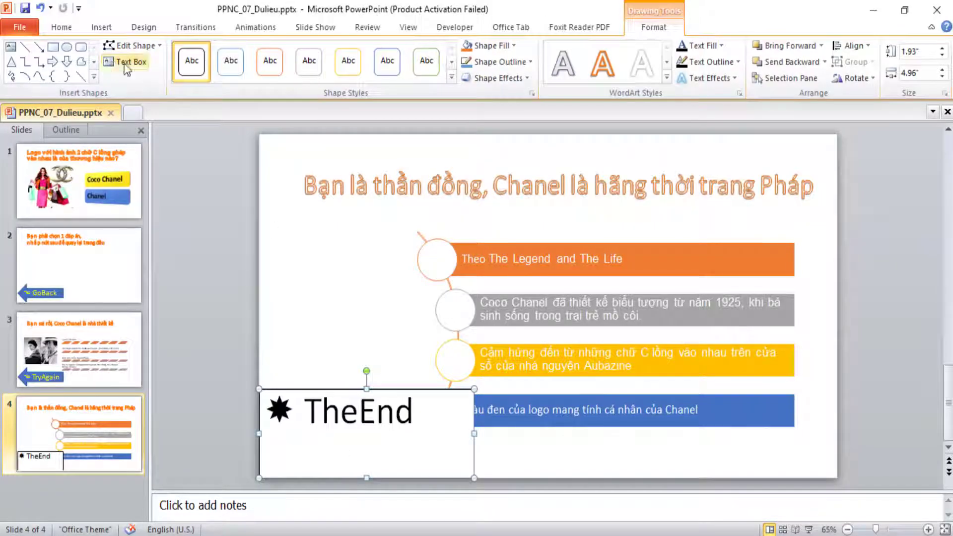
{"action": "left_click", "coordinate": [132, 45]}
{"action": "mouse_move", "coordinate": [153, 64]}
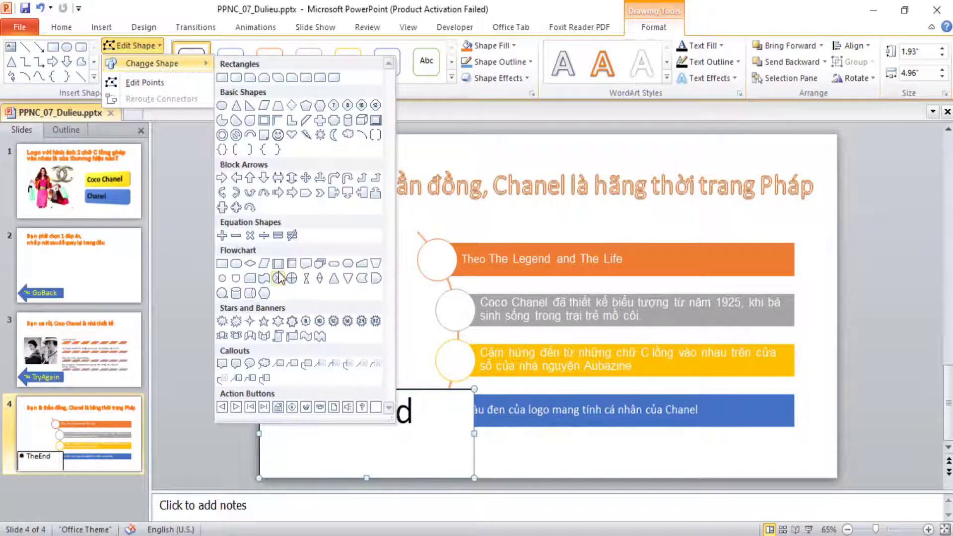
{"action": "left_click", "coordinate": [293, 337]}
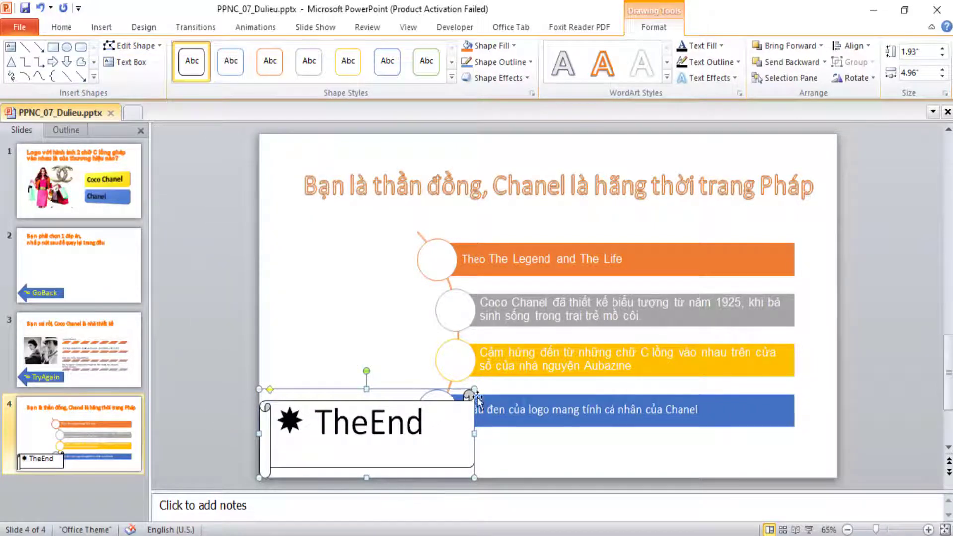
{"action": "left_click_drag", "start_coordinate": [476, 387], "coordinate": [459, 417]}
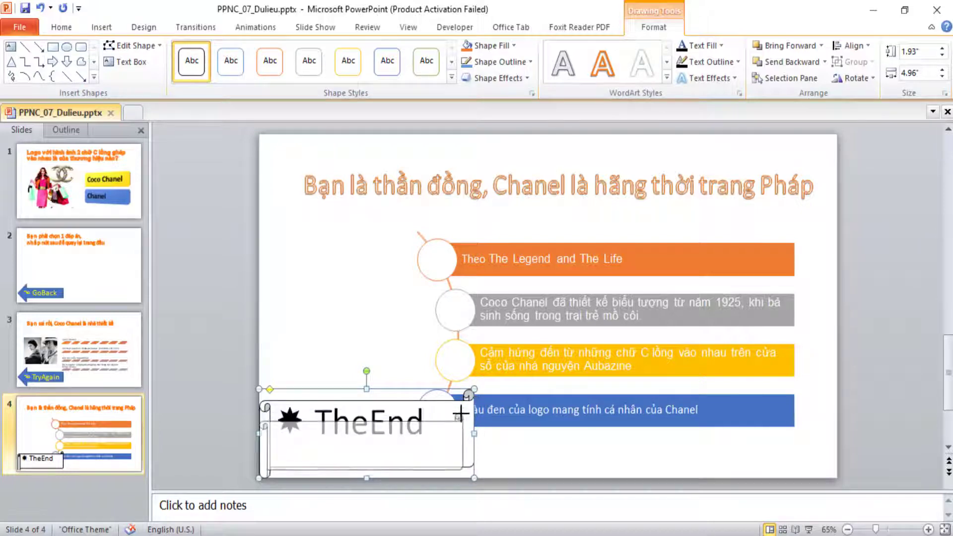
Drag the SmartArt list higher on slide 4.
{"action": "left_click", "coordinate": [515, 259]}
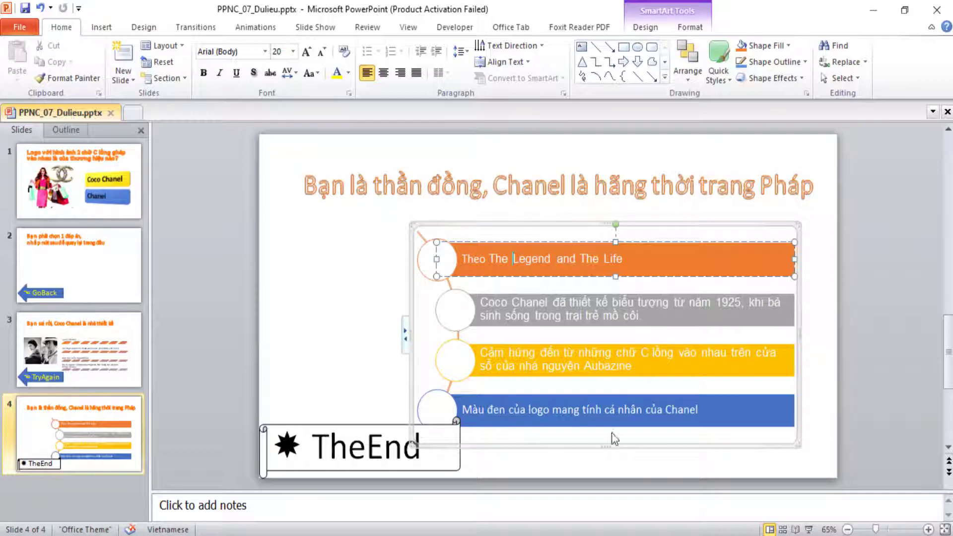
{"action": "left_click_drag", "start_coordinate": [602, 248], "coordinate": [596, 203]}
{"action": "left_click", "coordinate": [424, 455]}
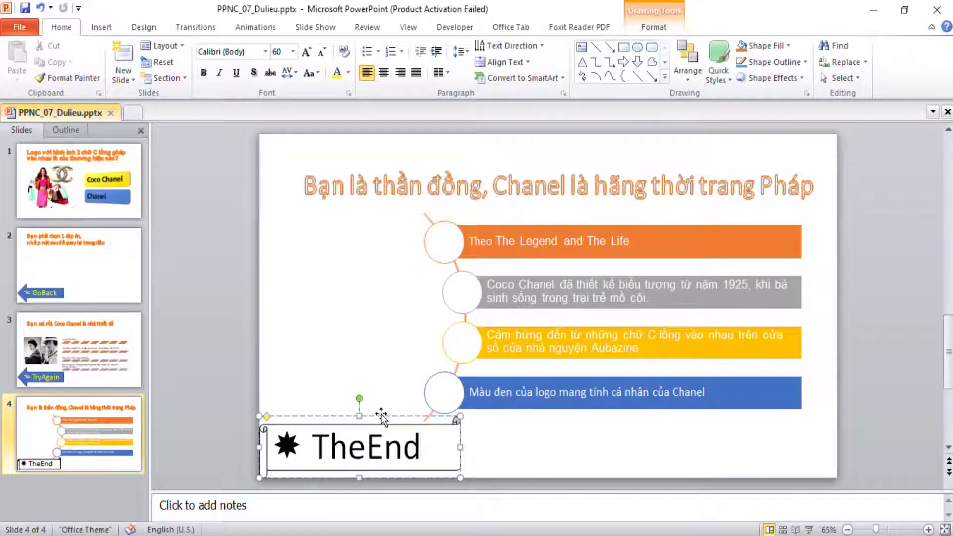
{"action": "left_click", "coordinate": [317, 472]}
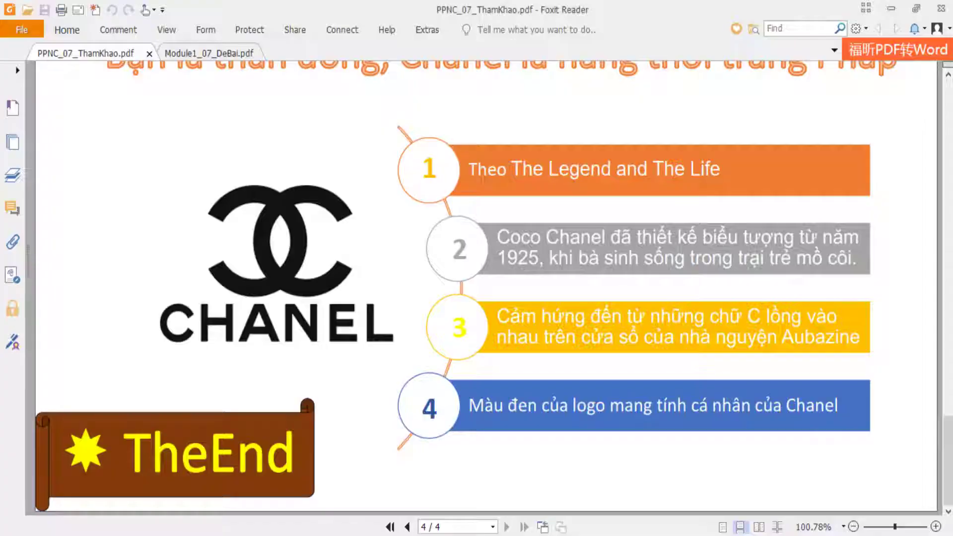
Fill the TheEnd scroll banner dark brown and colour its text and star yellow.
{"action": "key", "text": "alt+Tab"}
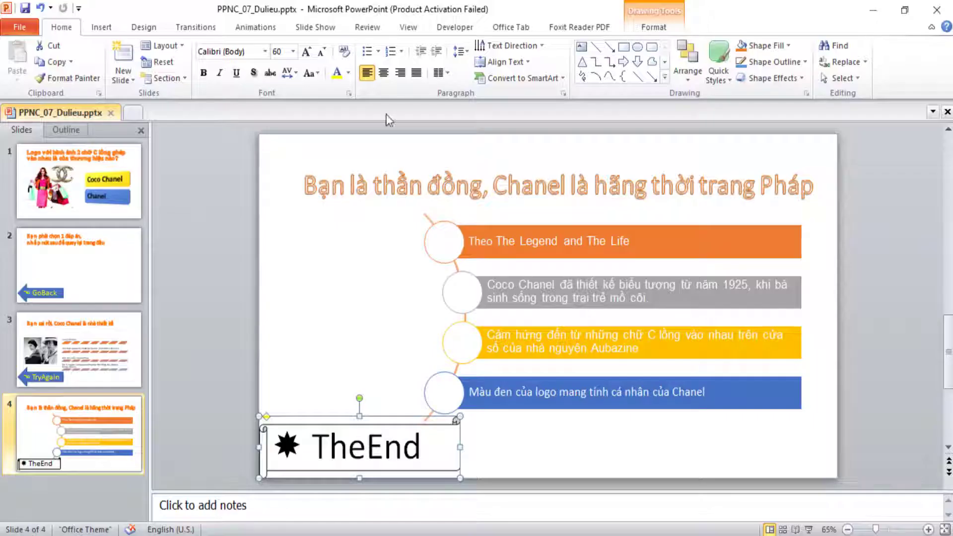
{"action": "left_click", "coordinate": [649, 30]}
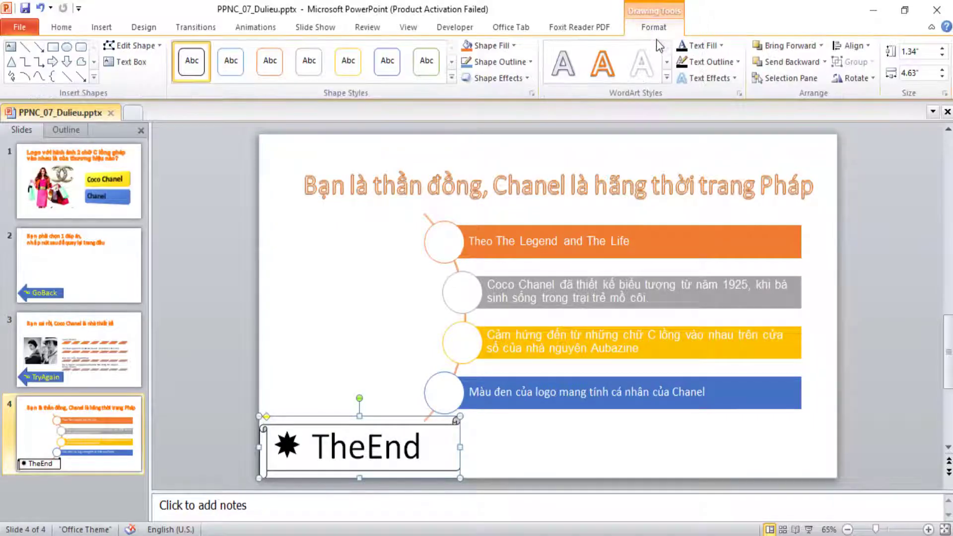
{"action": "left_click", "coordinate": [451, 77]}
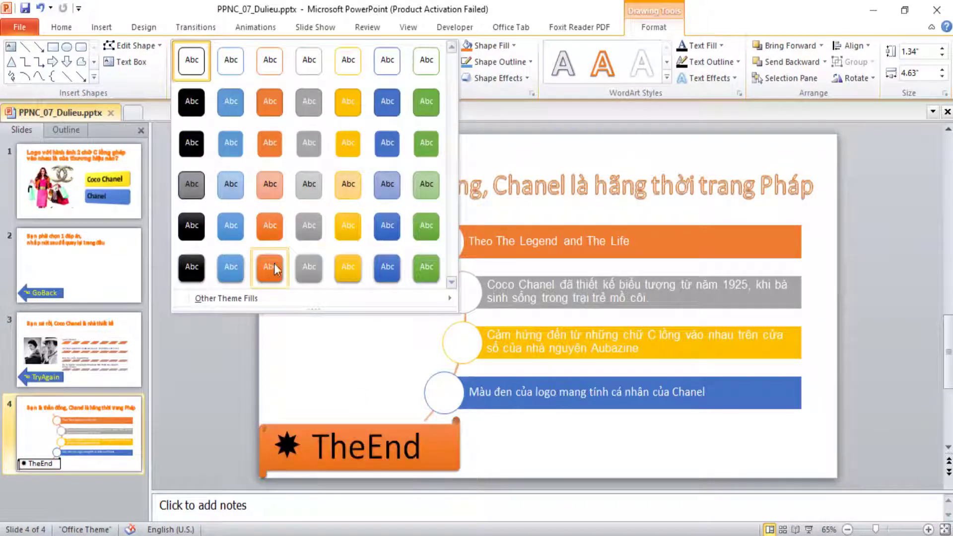
{"action": "left_click", "coordinate": [497, 92]}
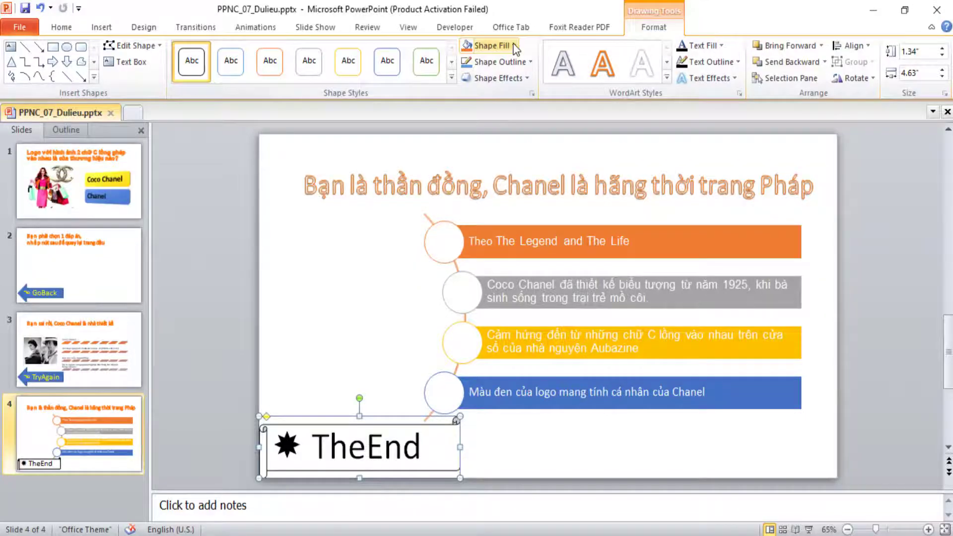
{"action": "left_click", "coordinate": [514, 46]}
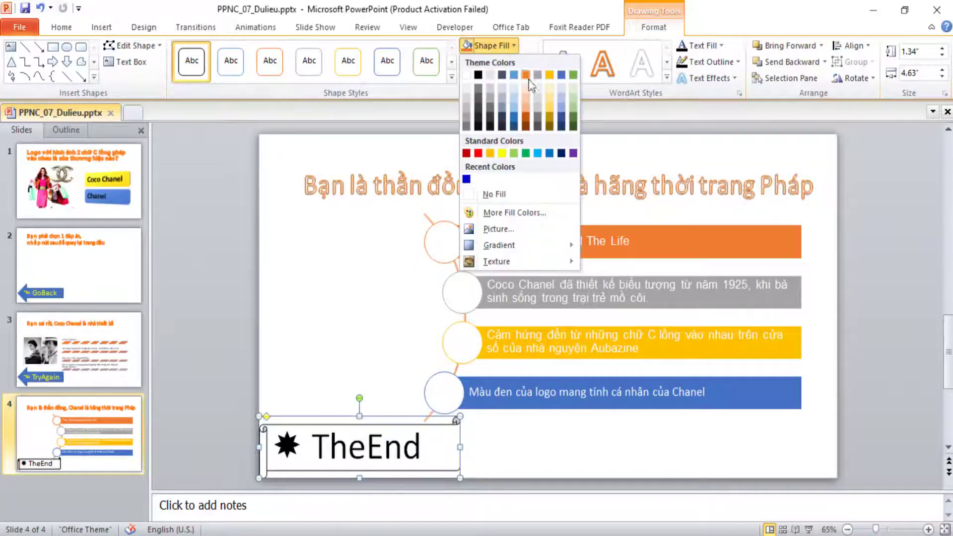
{"action": "left_click", "coordinate": [525, 127]}
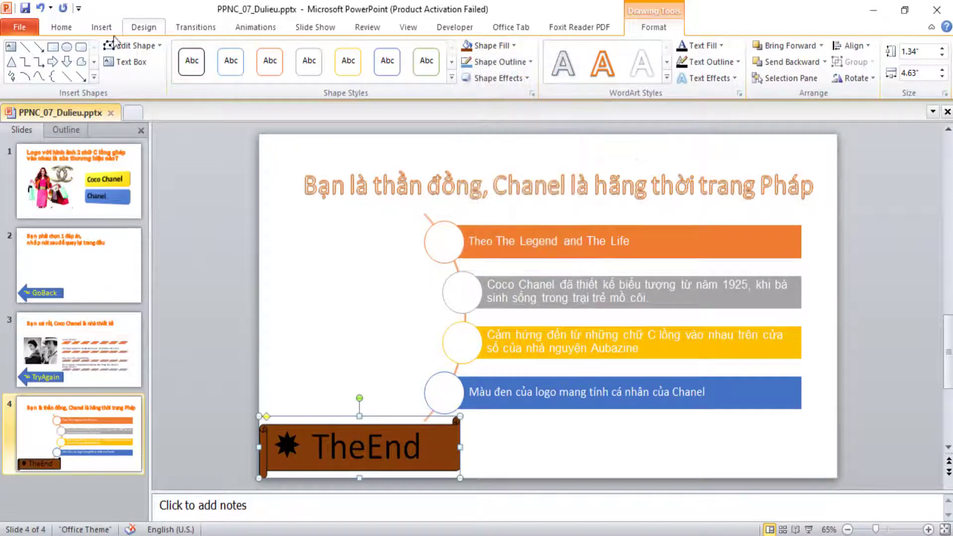
{"action": "left_click", "coordinate": [61, 26]}
{"action": "left_click", "coordinate": [337, 74]}
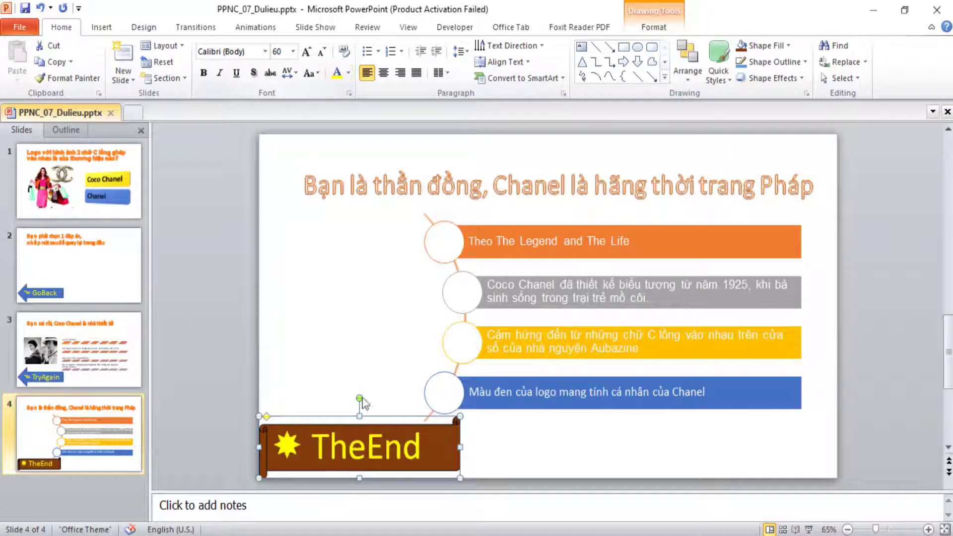
{"action": "left_click", "coordinate": [526, 449]}
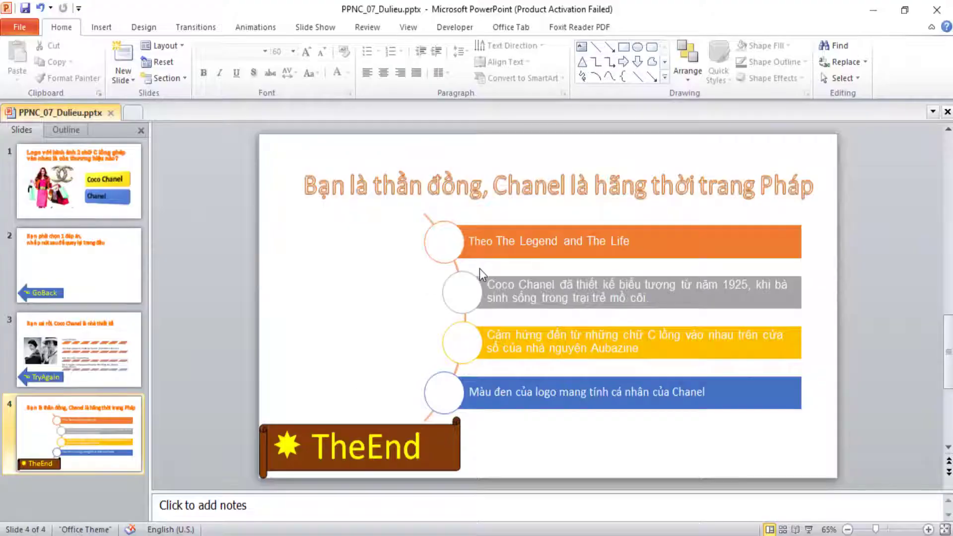
Narrow the SmartArt list by dragging its left edge to the right.
{"action": "left_click", "coordinate": [481, 267]}
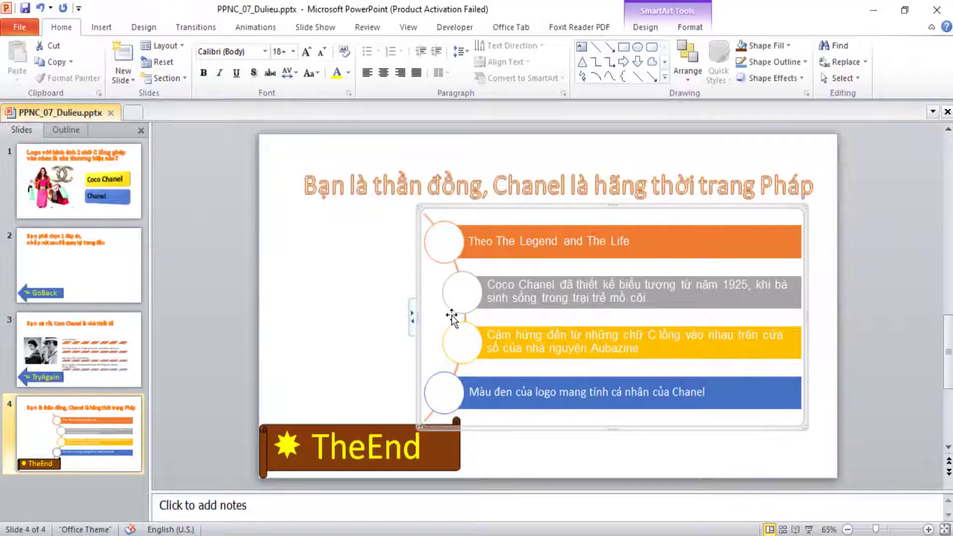
{"action": "left_click_drag", "start_coordinate": [418, 317], "coordinate": [457, 317]}
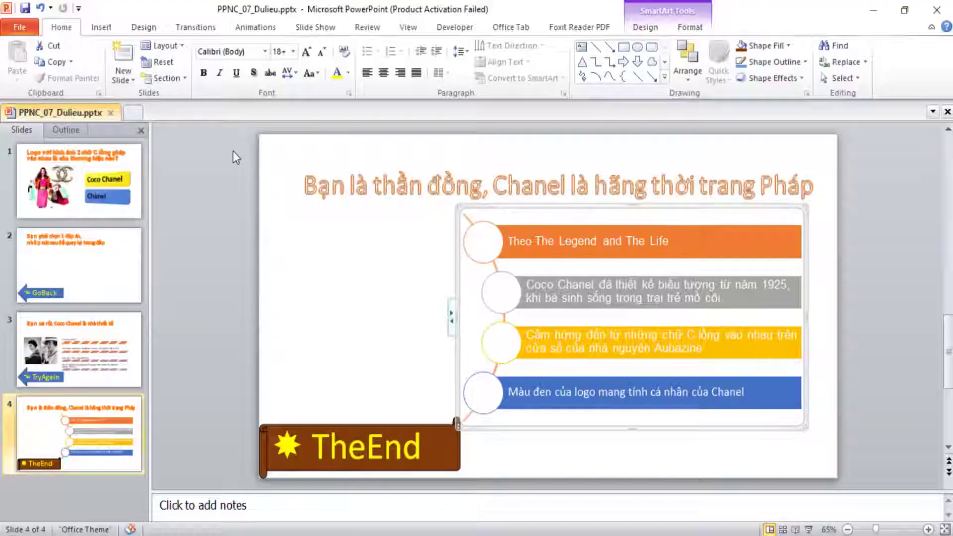
{"action": "left_click", "coordinate": [334, 285]}
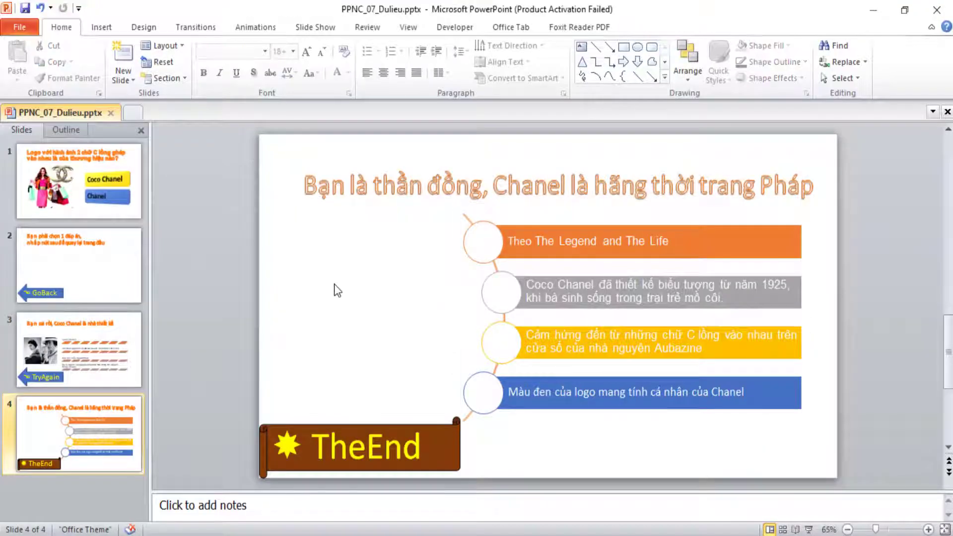
Insert logo_Chanel.png, place it left of the diagram and enlarge it.
{"action": "left_click", "coordinate": [102, 27]}
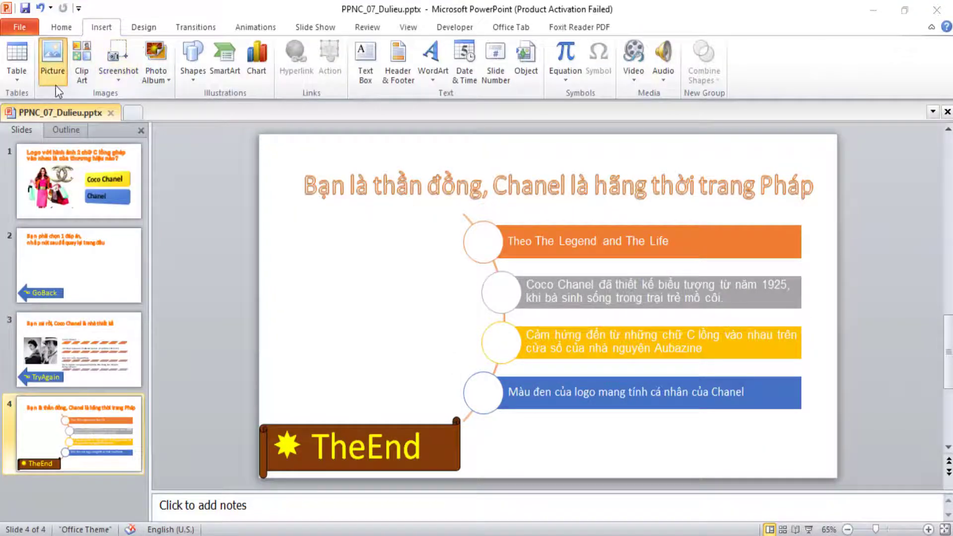
{"action": "left_click", "coordinate": [54, 84]}
{"action": "left_click", "coordinate": [331, 136]}
{"action": "left_click", "coordinate": [346, 327]}
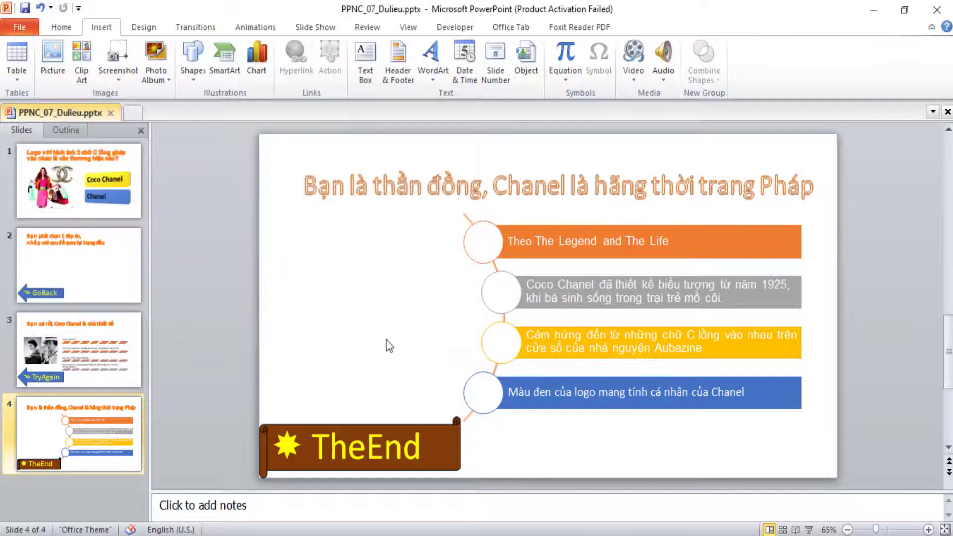
{"action": "left_click_drag", "start_coordinate": [546, 305], "coordinate": [375, 305]}
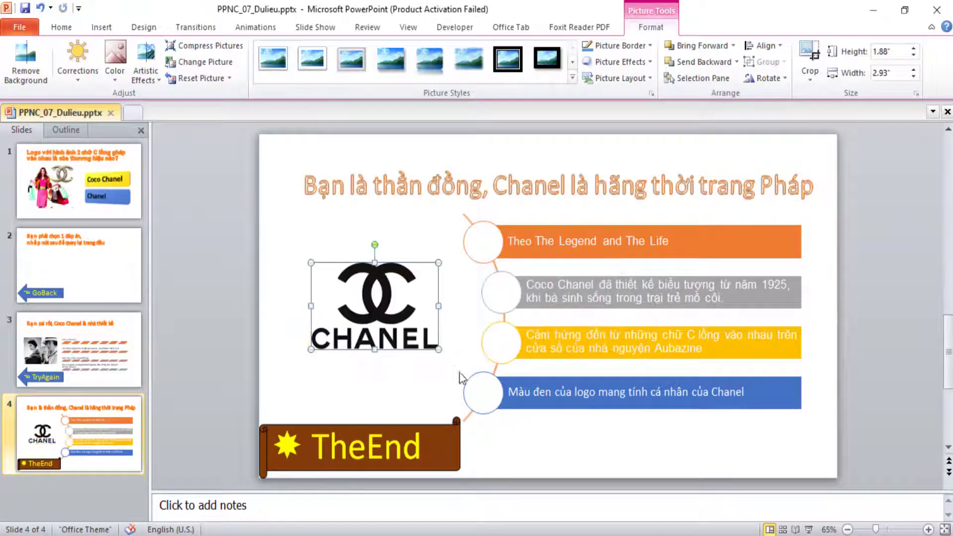
{"action": "left_click_drag", "start_coordinate": [439, 349], "coordinate": [460, 364]}
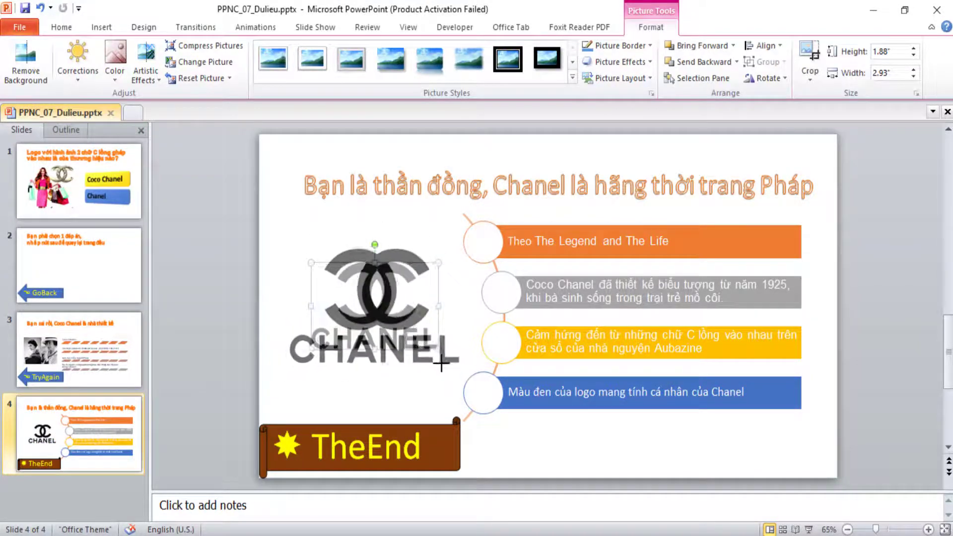
Check the SmartArt list's text pane and the logo, leaving the circles empty.
{"action": "left_click", "coordinate": [489, 248]}
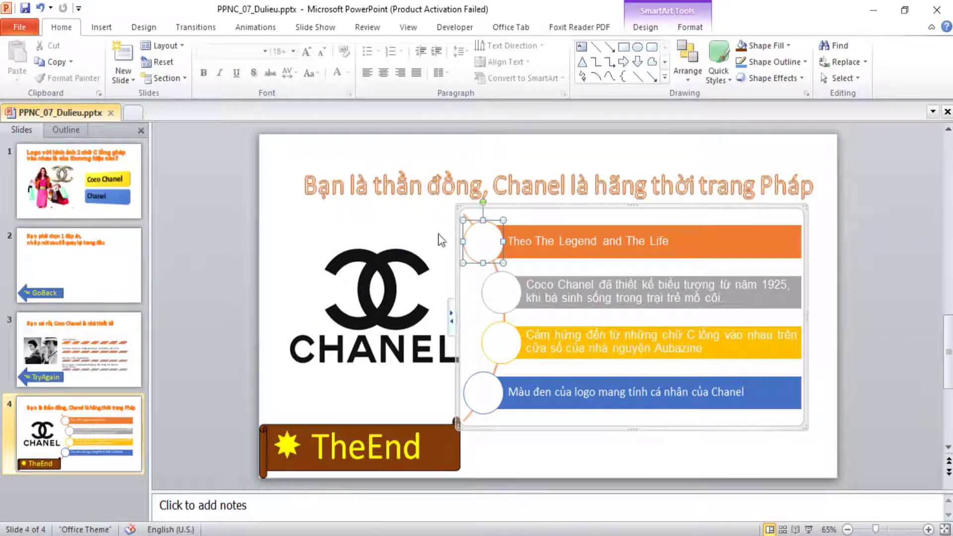
{"action": "left_click", "coordinate": [453, 315]}
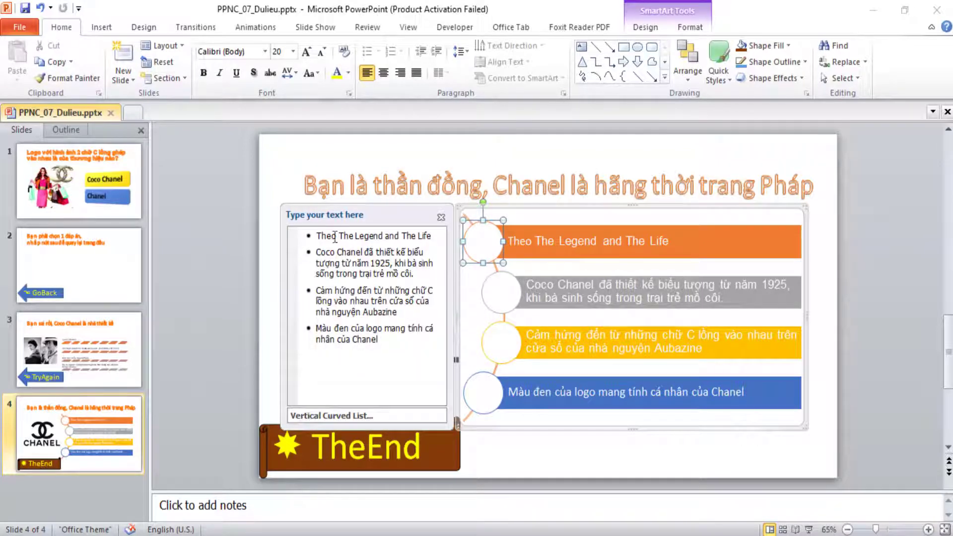
{"action": "left_click", "coordinate": [524, 180]}
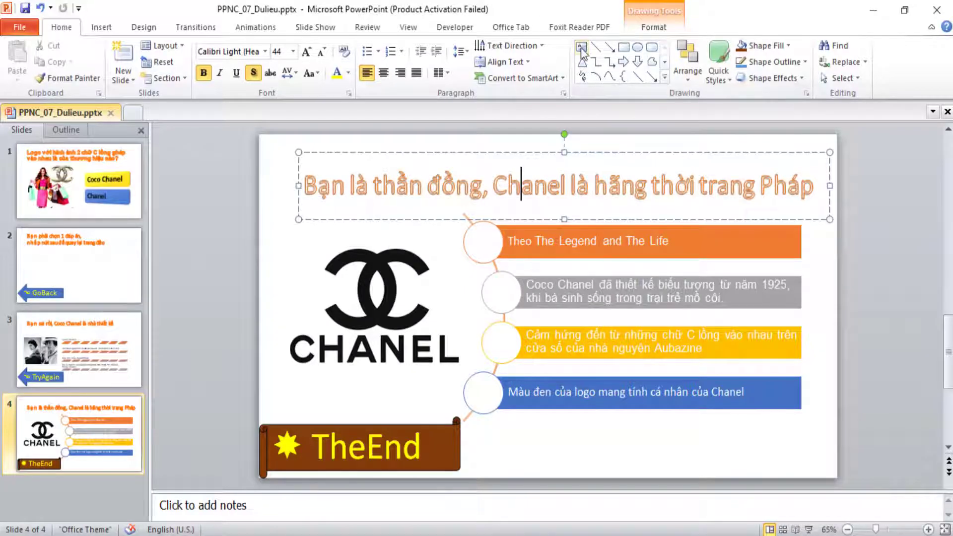
{"action": "left_click", "coordinate": [412, 246]}
{"action": "left_click", "coordinate": [292, 187]}
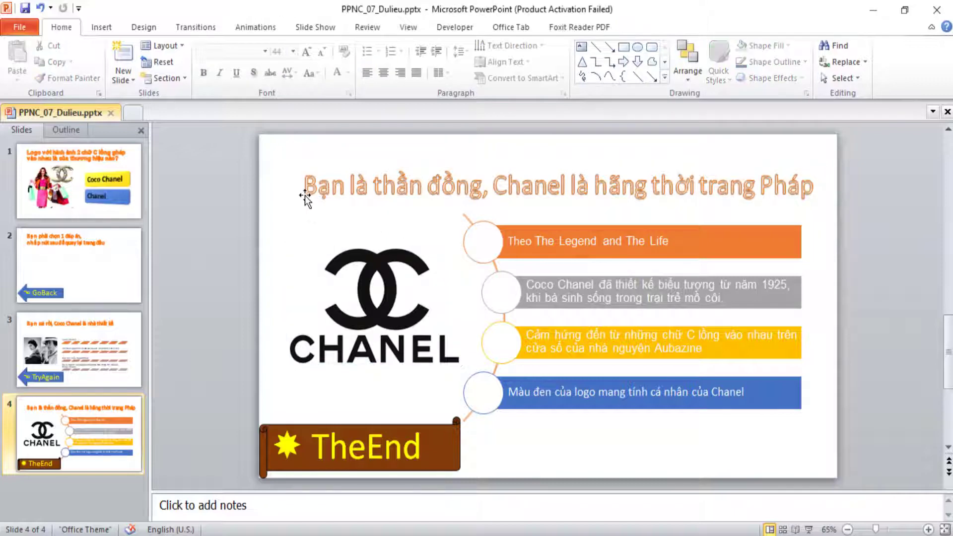
{"action": "left_click", "coordinate": [581, 46]}
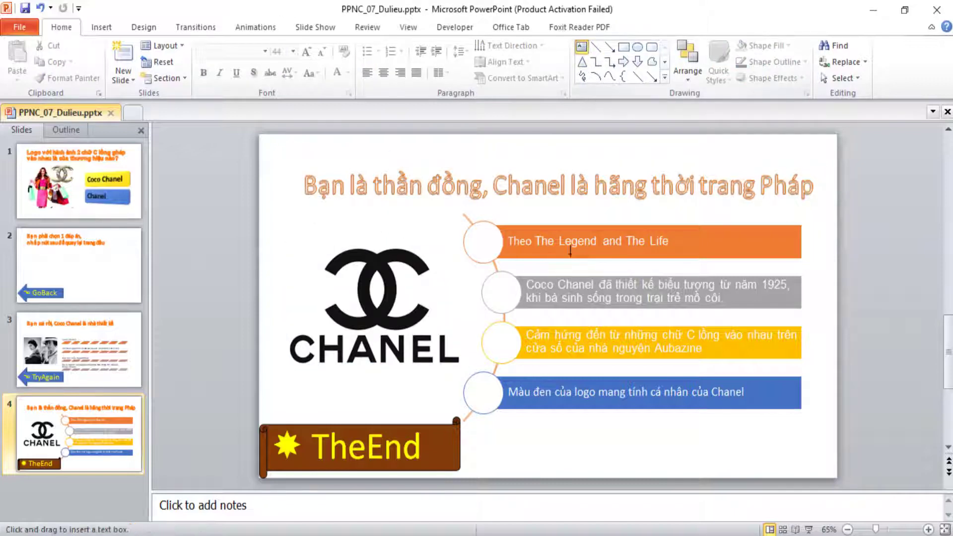
Add a centred '1' text box in the first circle with font size 44.
{"action": "left_click", "coordinate": [477, 238]}
{"action": "type", "text": "1"}
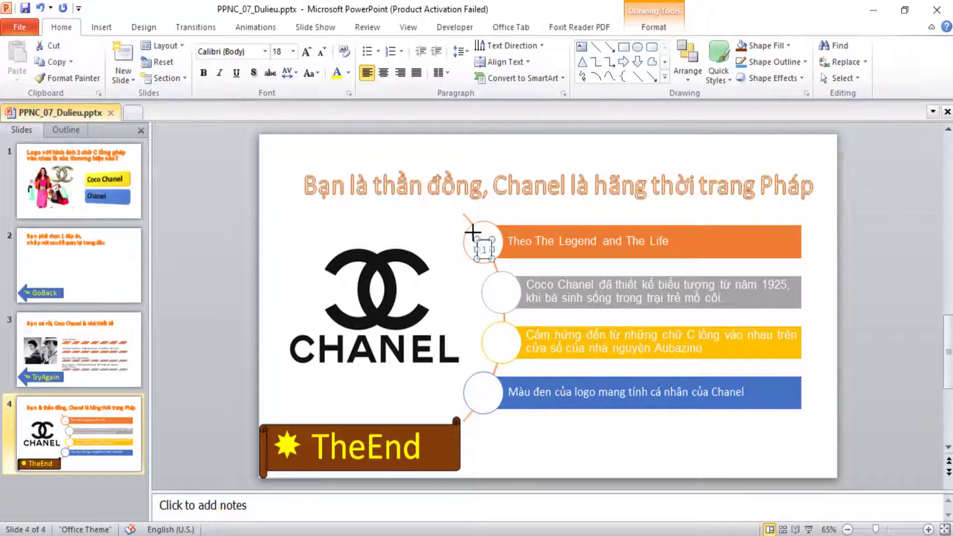
{"action": "left_click_drag", "start_coordinate": [475, 237], "coordinate": [503, 232]}
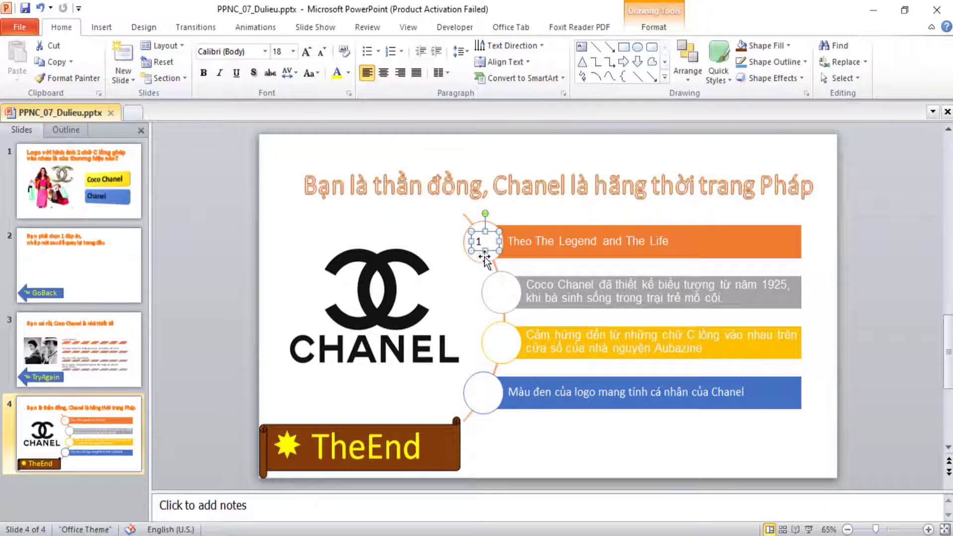
{"action": "left_click", "coordinate": [383, 73]}
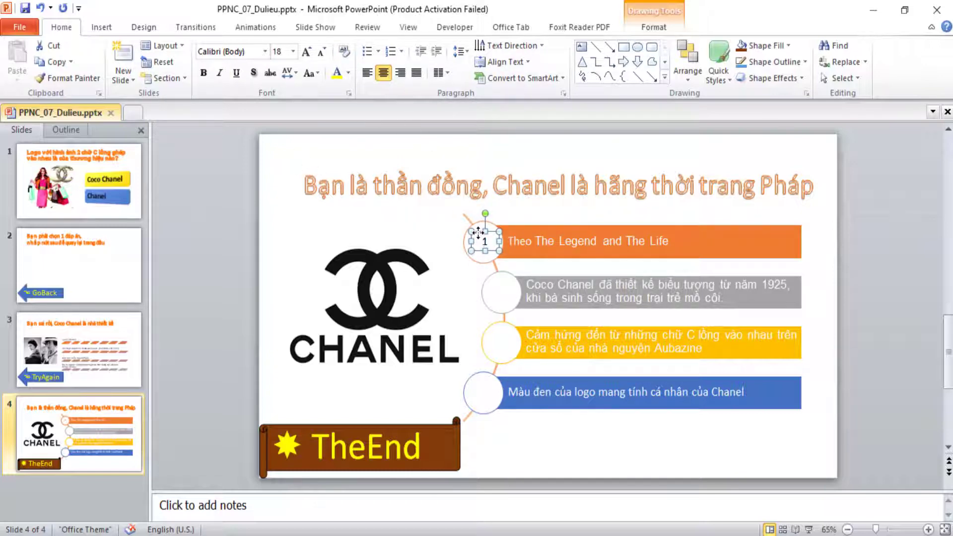
{"action": "left_click_drag", "start_coordinate": [478, 231], "coordinate": [477, 231]}
{"action": "left_click", "coordinate": [306, 52]}
{"action": "left_click", "coordinate": [306, 51]}
{"action": "left_click", "coordinate": [306, 52]}
{"action": "left_click", "coordinate": [306, 52]}
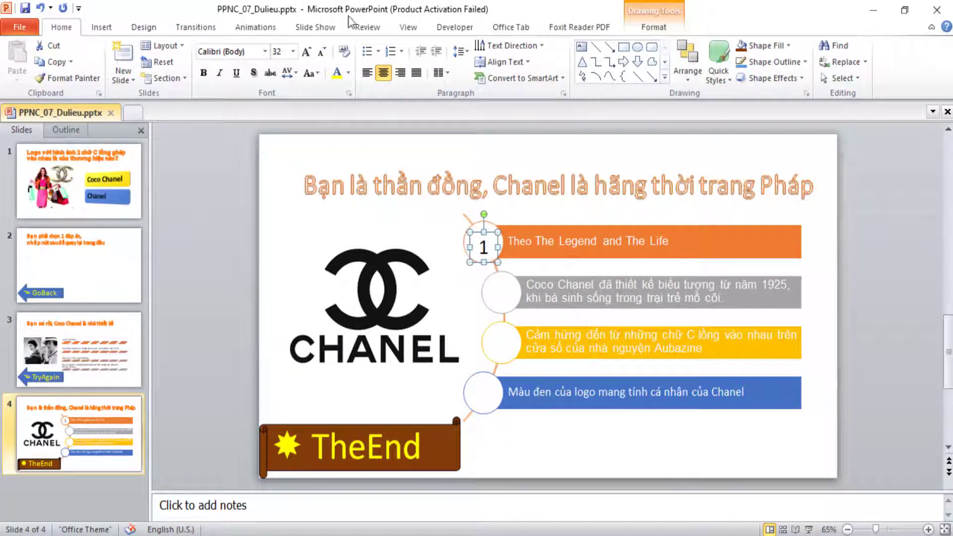
{"action": "left_click", "coordinate": [307, 53]}
{"action": "left_click", "coordinate": [308, 53]}
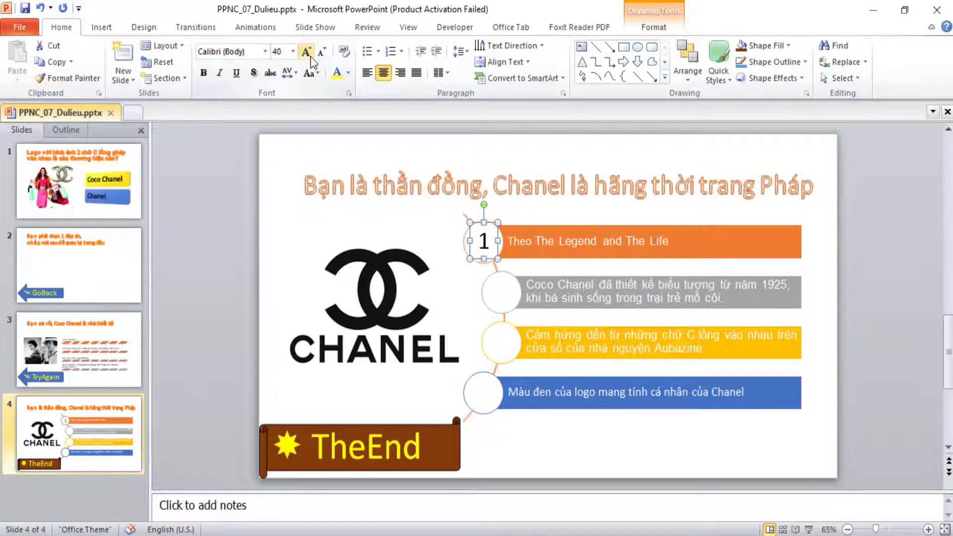
{"action": "left_click", "coordinate": [308, 52]}
{"action": "left_click", "coordinate": [308, 53]}
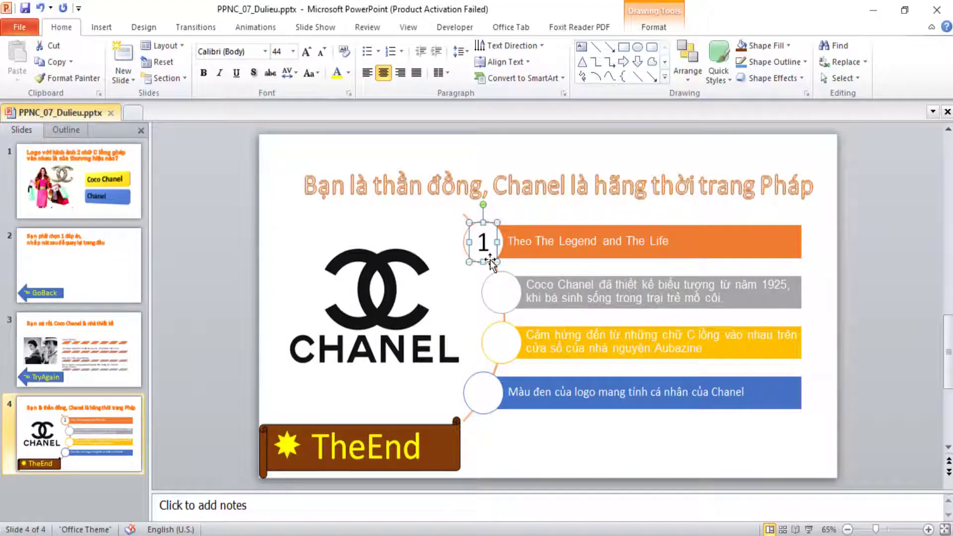
Copy the label into the other three circles and renumber them 2, 3 and 4.
{"action": "left_click_drag", "start_coordinate": [490, 260], "coordinate": [510, 309]}
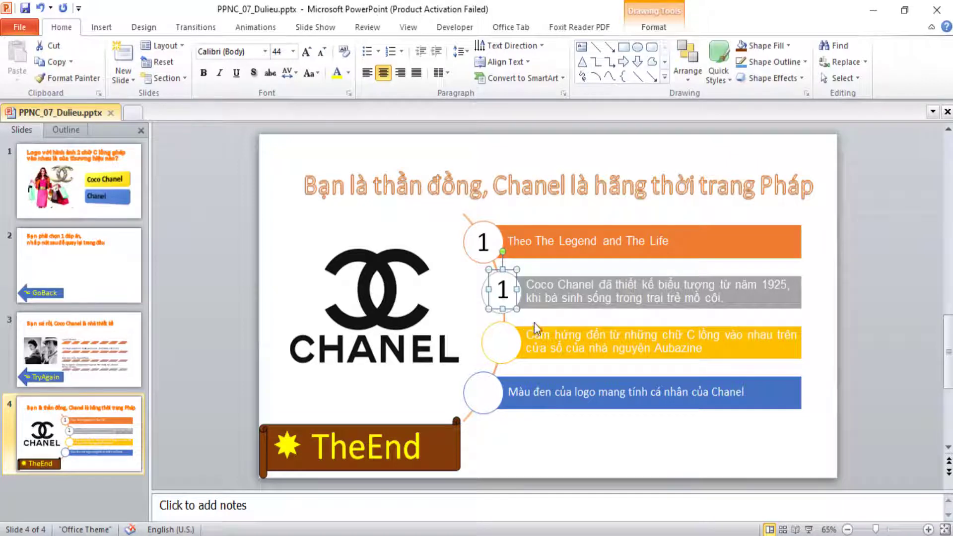
{"action": "left_click", "coordinate": [508, 292]}
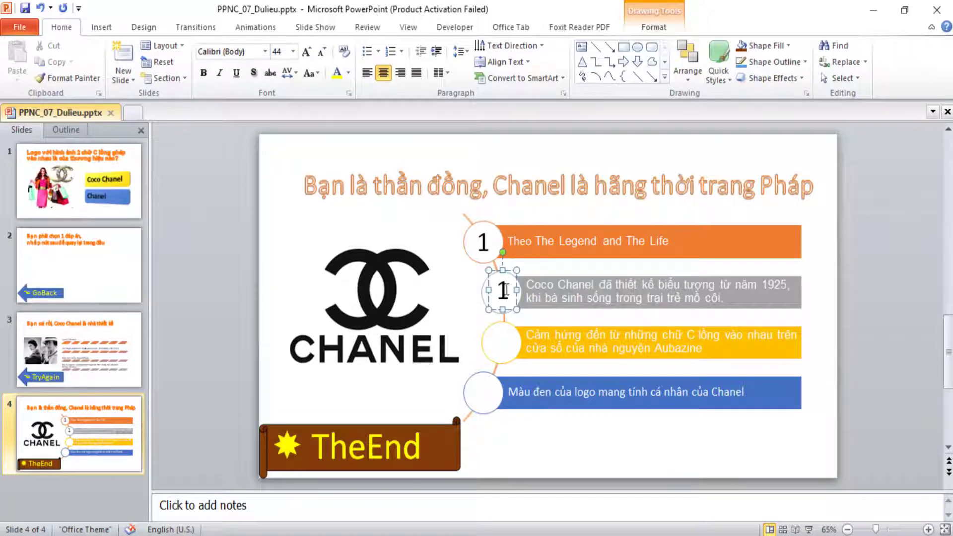
{"action": "type", "text": "2"}
{"action": "left_click_drag", "start_coordinate": [507, 311], "coordinate": [506, 362]}
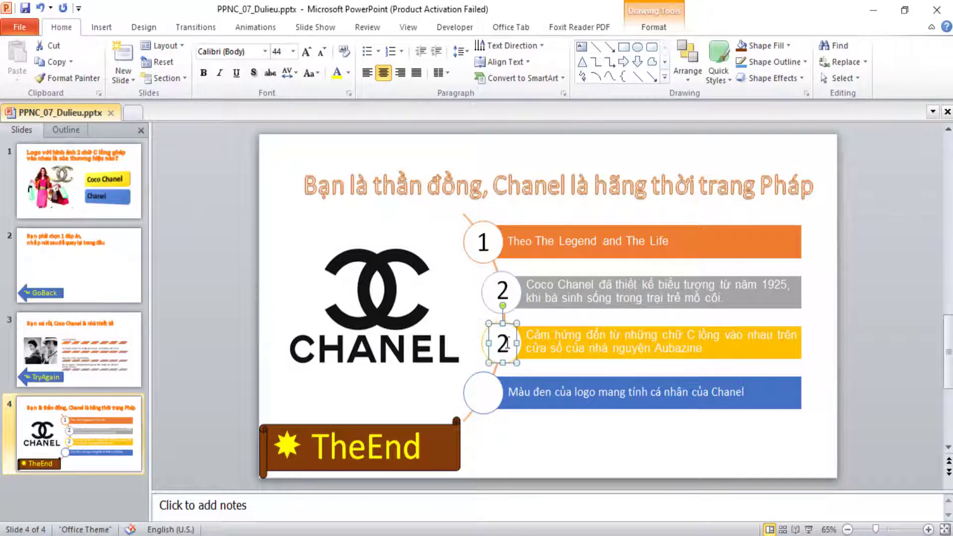
{"action": "left_click", "coordinate": [507, 343]}
{"action": "key", "text": "BackSpace"}
{"action": "type", "text": "3"}
{"action": "left_click_drag", "start_coordinate": [511, 361], "coordinate": [493, 397]}
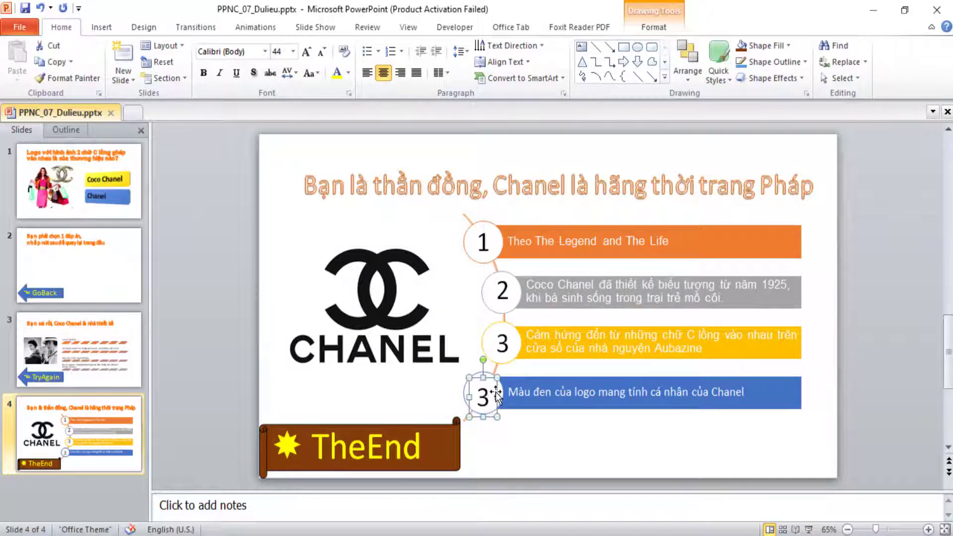
{"action": "left_click_drag", "start_coordinate": [497, 395], "coordinate": [496, 390]}
{"action": "left_click", "coordinate": [490, 389]}
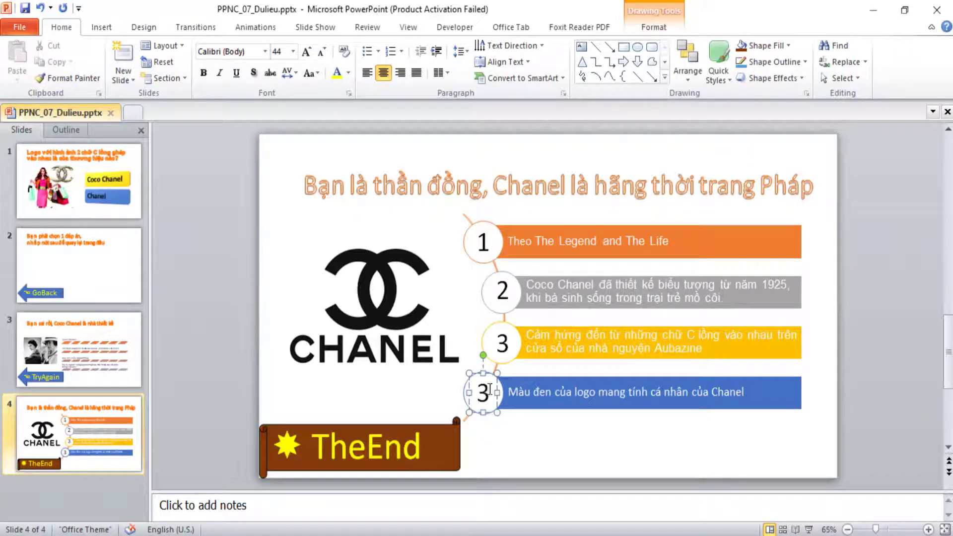
{"action": "key", "text": "BackSpace"}
{"action": "type", "text": "4"}
{"action": "key", "text": "alt+Tab"}
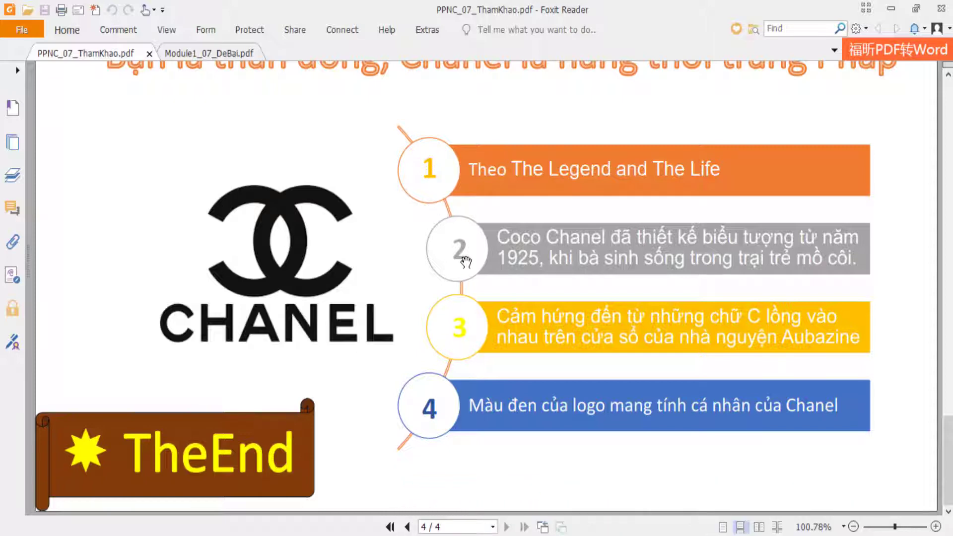
{"action": "key", "text": "alt+Tab"}
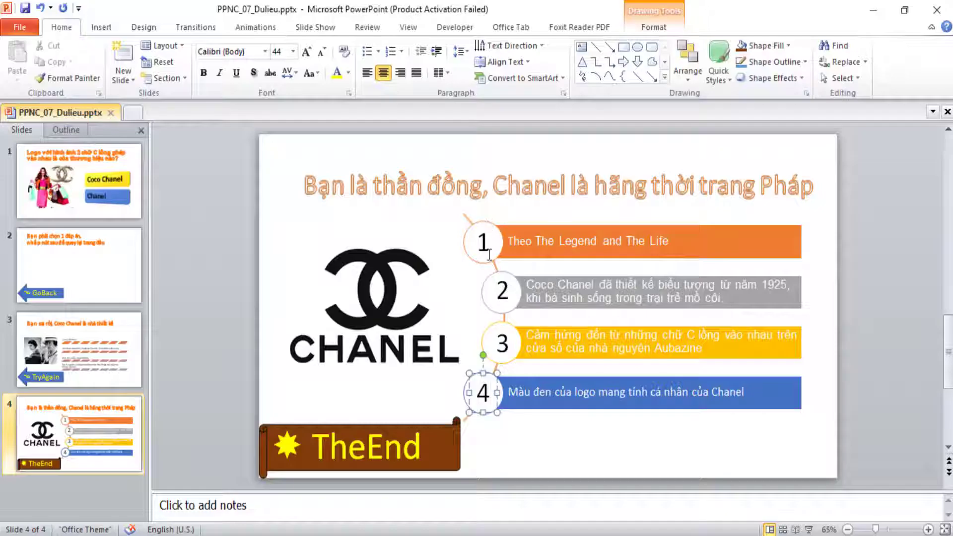
Colour the number 1 orange and the number 2 grey.
{"action": "left_click", "coordinate": [469, 222]}
{"action": "left_click", "coordinate": [477, 224]}
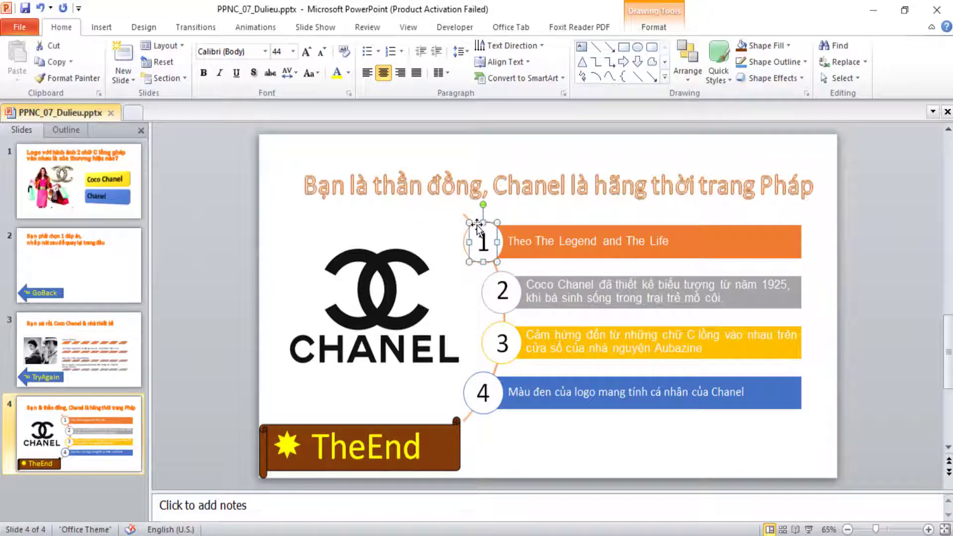
{"action": "left_click", "coordinate": [349, 73]}
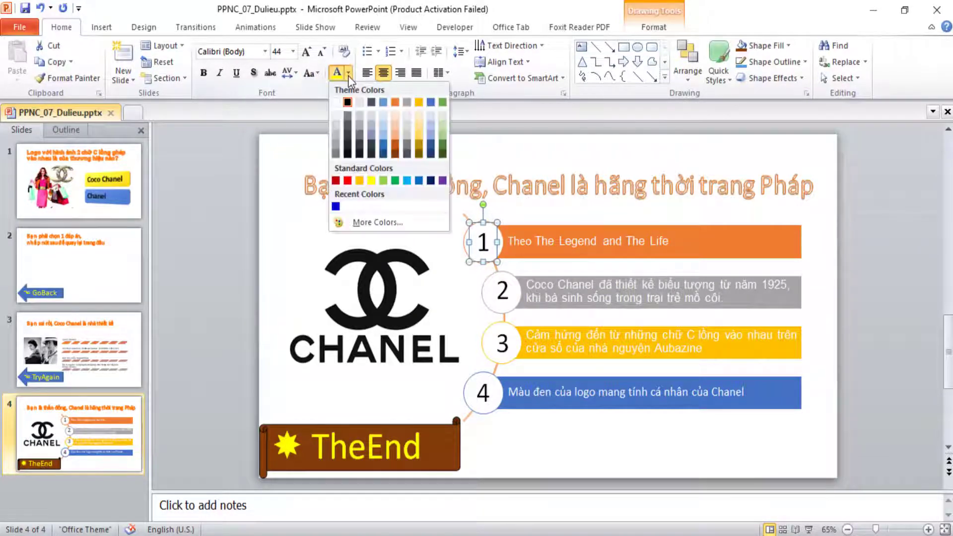
{"action": "left_click", "coordinate": [397, 103]}
{"action": "left_click", "coordinate": [499, 274]}
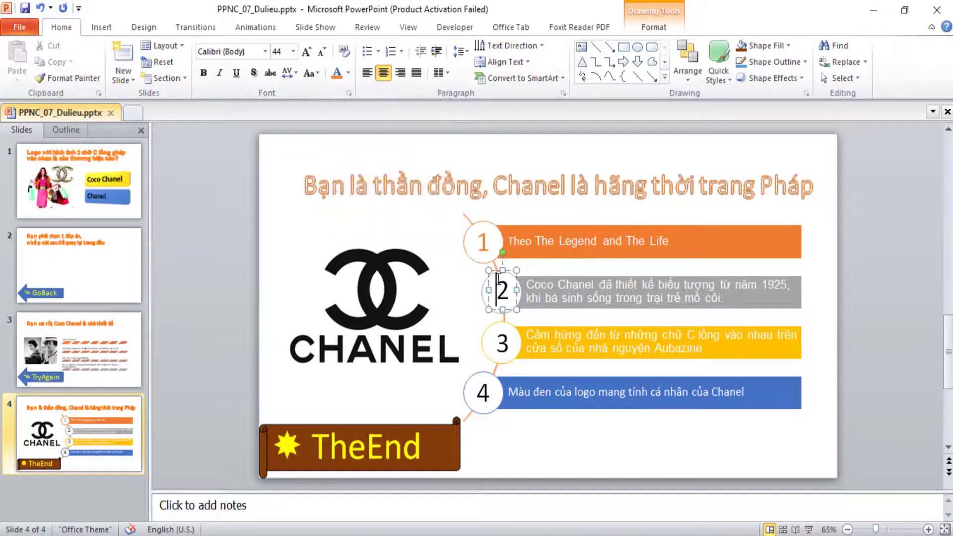
{"action": "left_click", "coordinate": [350, 74]}
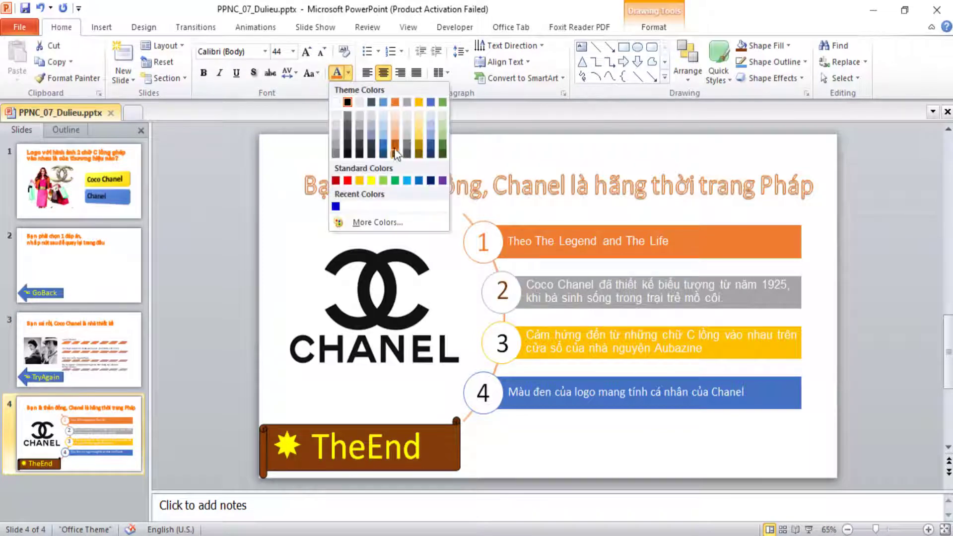
{"action": "left_click", "coordinate": [337, 154]}
Colour the number 3 yellow and the number 4 blue.
{"action": "left_click", "coordinate": [503, 343]}
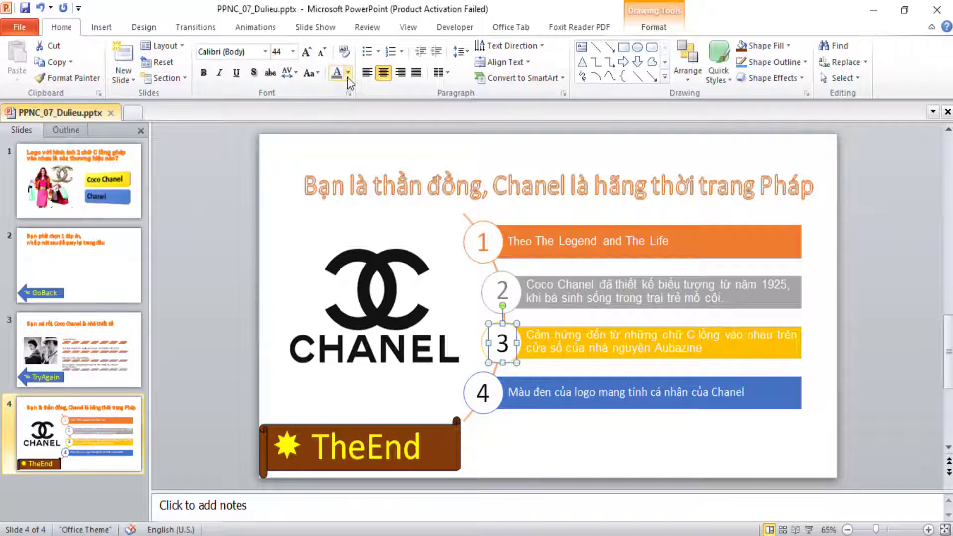
{"action": "left_click", "coordinate": [349, 73]}
{"action": "left_click", "coordinate": [373, 186]}
{"action": "left_click", "coordinate": [490, 389]}
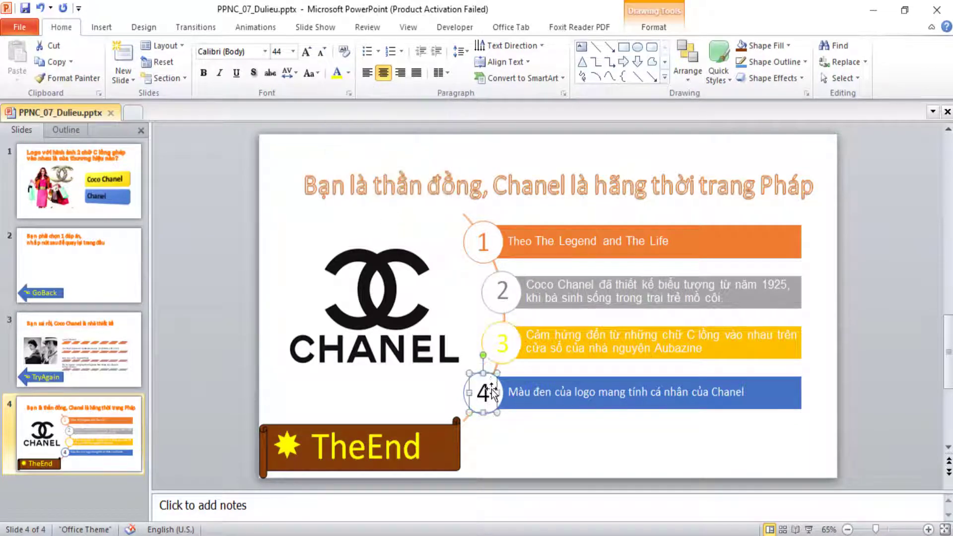
{"action": "left_click", "coordinate": [348, 73]}
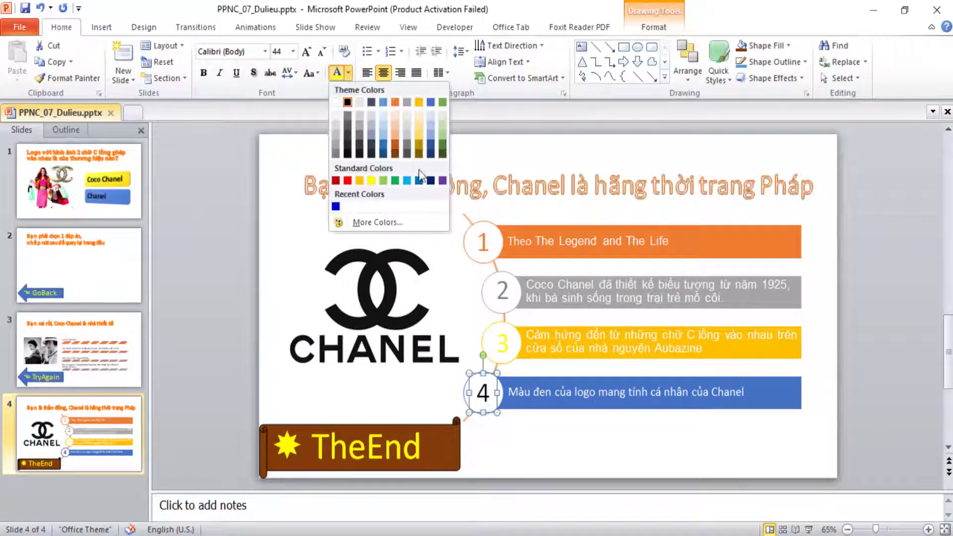
{"action": "left_click", "coordinate": [419, 180]}
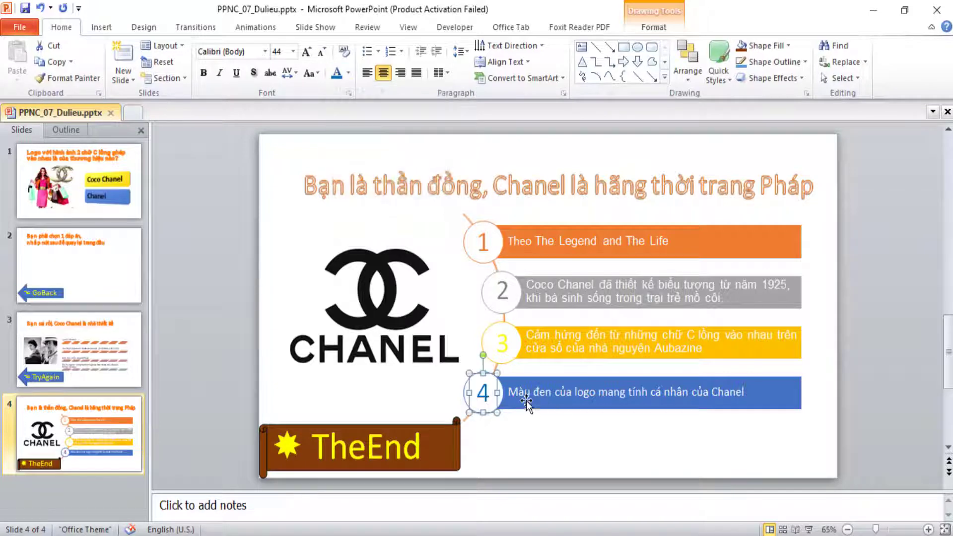
{"action": "left_click", "coordinate": [541, 447]}
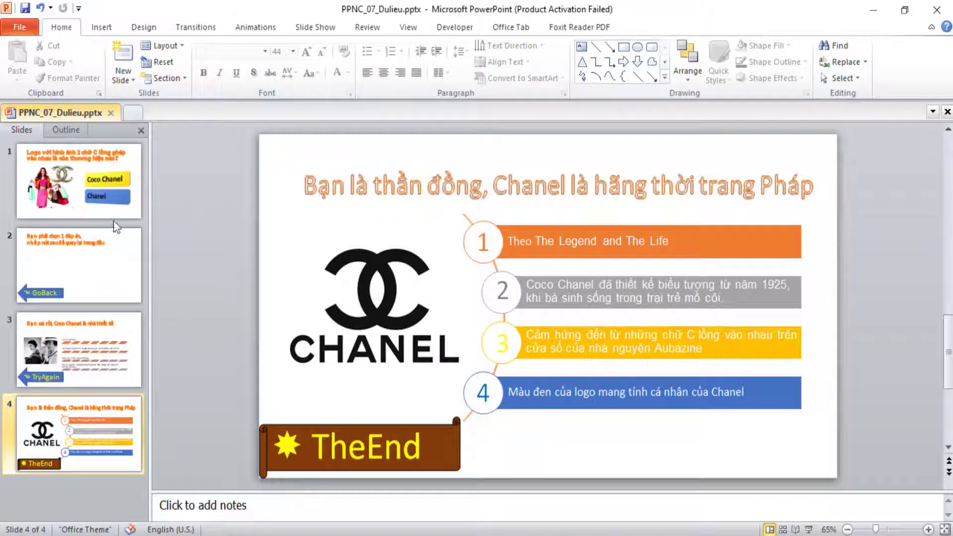
Select slide 1, then read Câu 3.2 in Module1_07_DeBai.pdf before returning.
{"action": "left_click", "coordinate": [96, 185]}
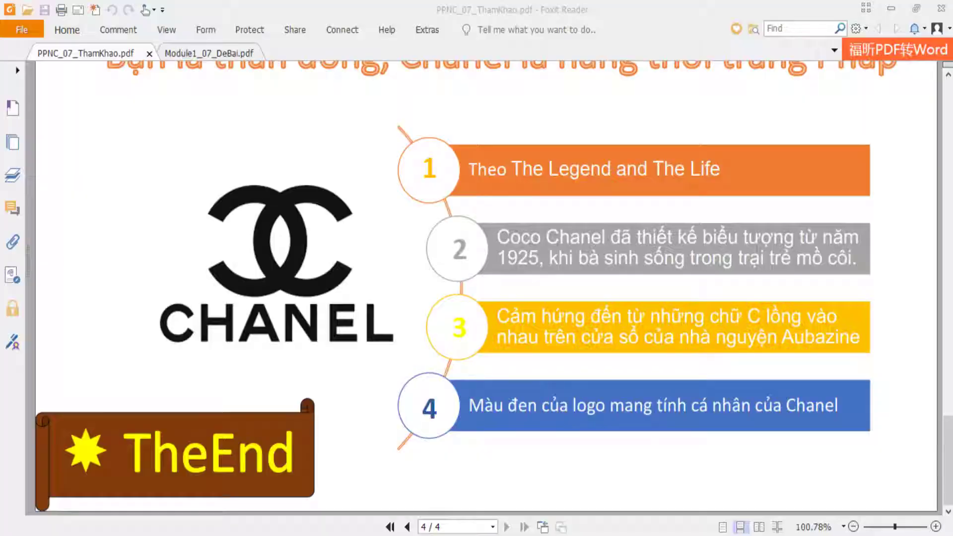
{"action": "scroll", "coordinate": [353, 347], "scroll_direction": "up", "scroll_amount": 5}
{"action": "scroll", "coordinate": [353, 347], "scroll_direction": "up", "scroll_amount": 3}
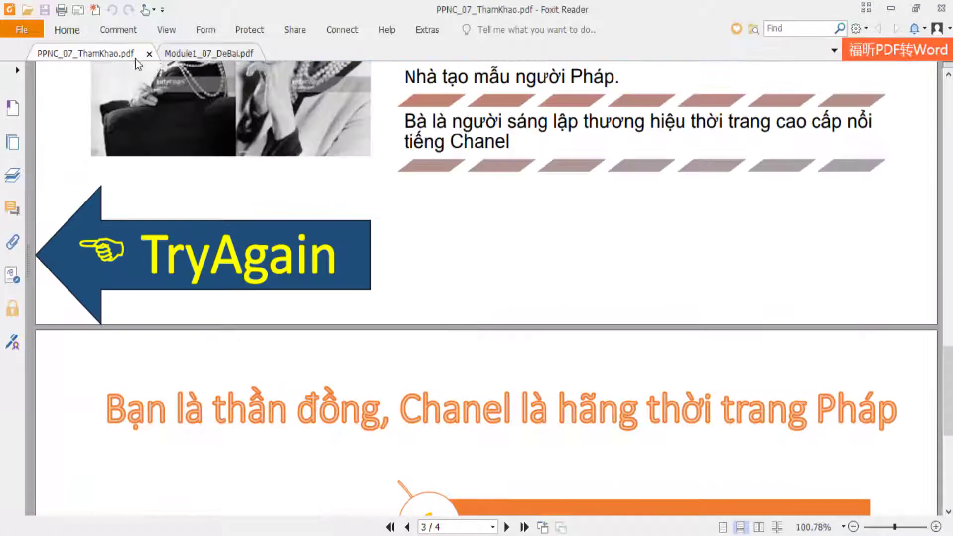
{"action": "left_click", "coordinate": [182, 56]}
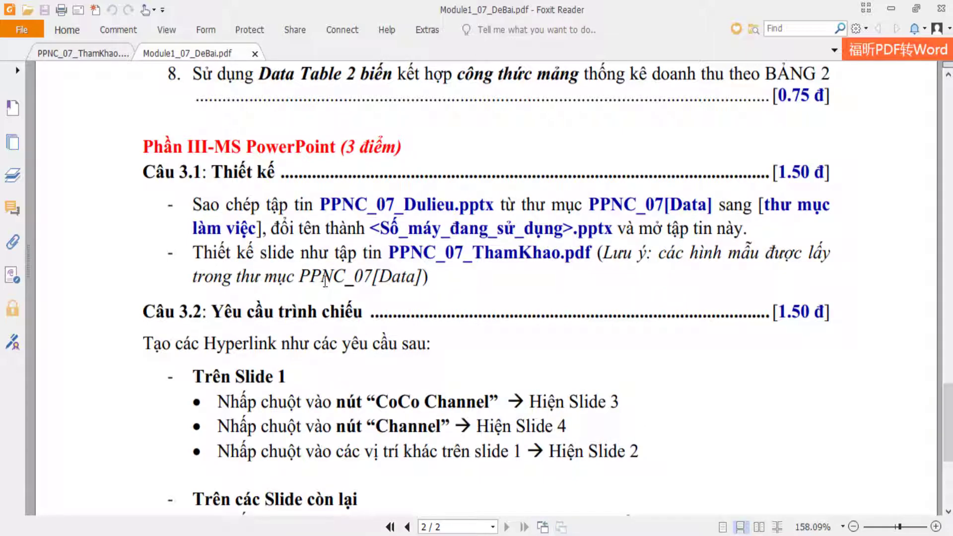
{"action": "scroll", "coordinate": [325, 280], "scroll_direction": "down", "scroll_amount": 1}
{"action": "scroll", "coordinate": [326, 301], "scroll_direction": "down", "scroll_amount": 1}
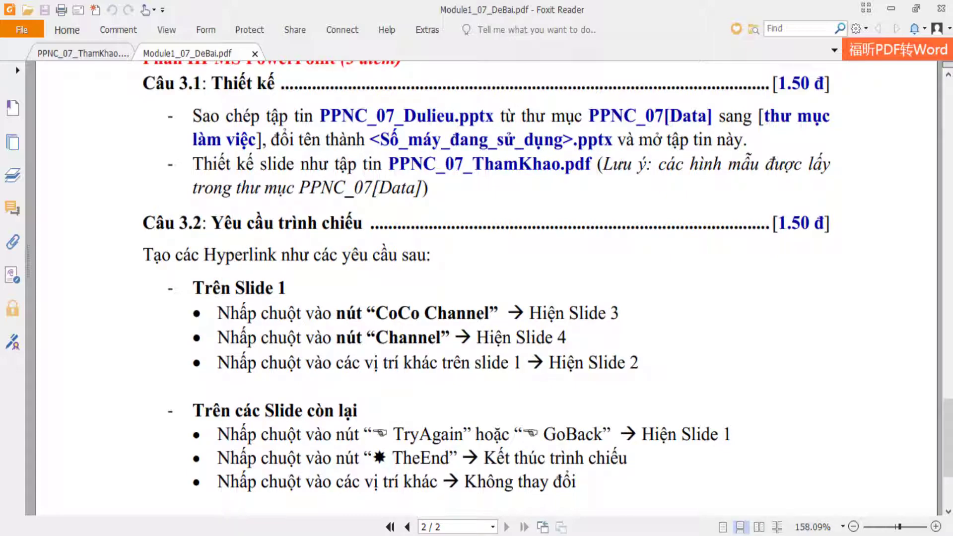
{"action": "key", "text": "alt+Tab"}
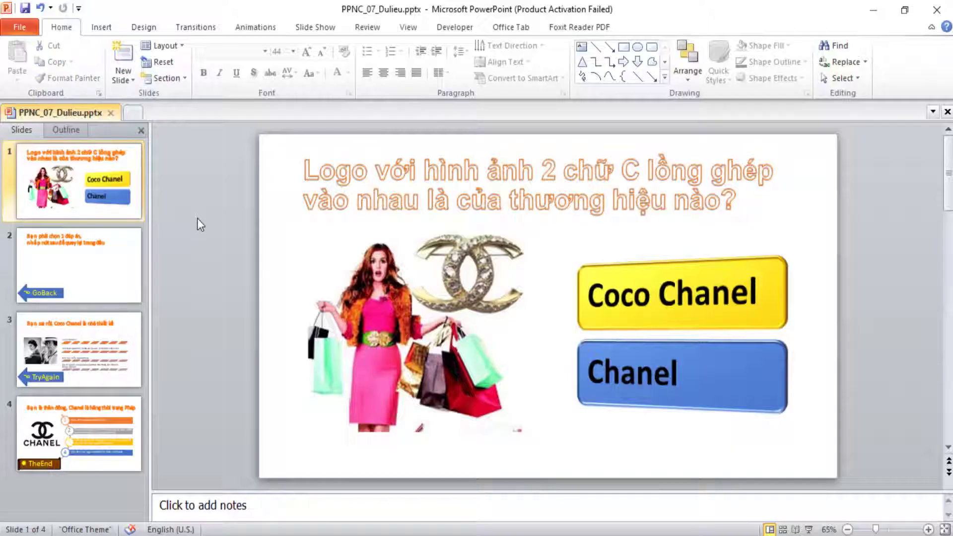
Run the slide show through to its end to test the current links.
{"action": "left_click", "coordinate": [809, 529]}
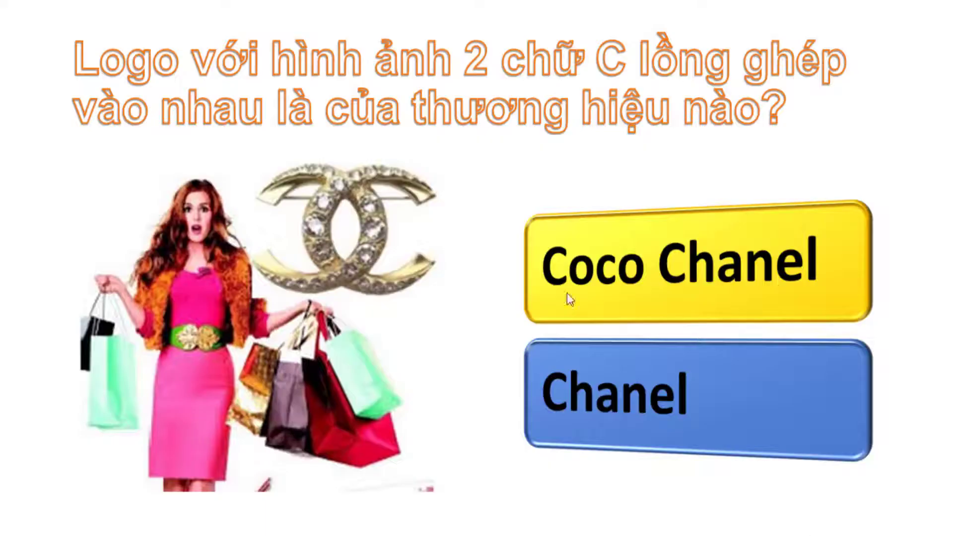
{"action": "left_click", "coordinate": [546, 276]}
{"action": "left_click", "coordinate": [480, 288]}
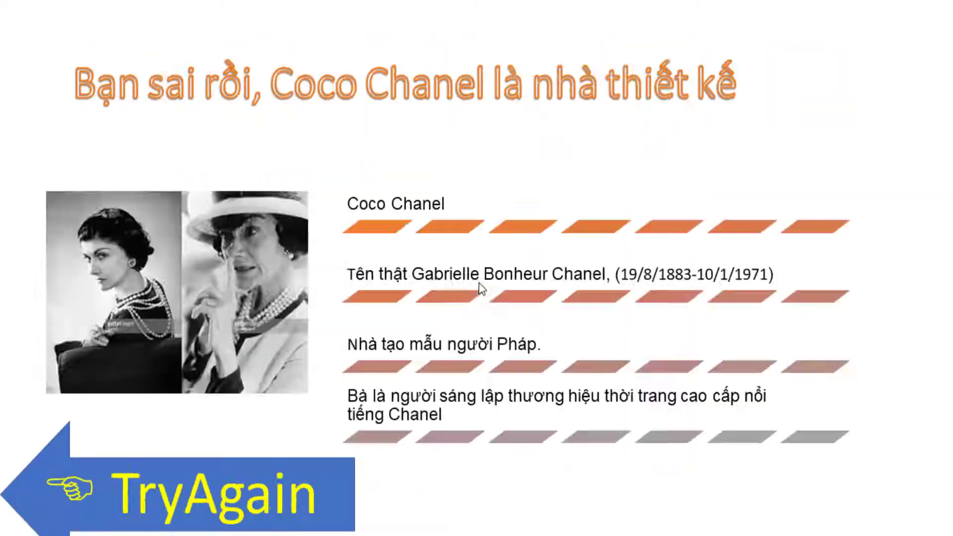
{"action": "left_click", "coordinate": [481, 288]}
{"action": "left_click", "coordinate": [478, 281]}
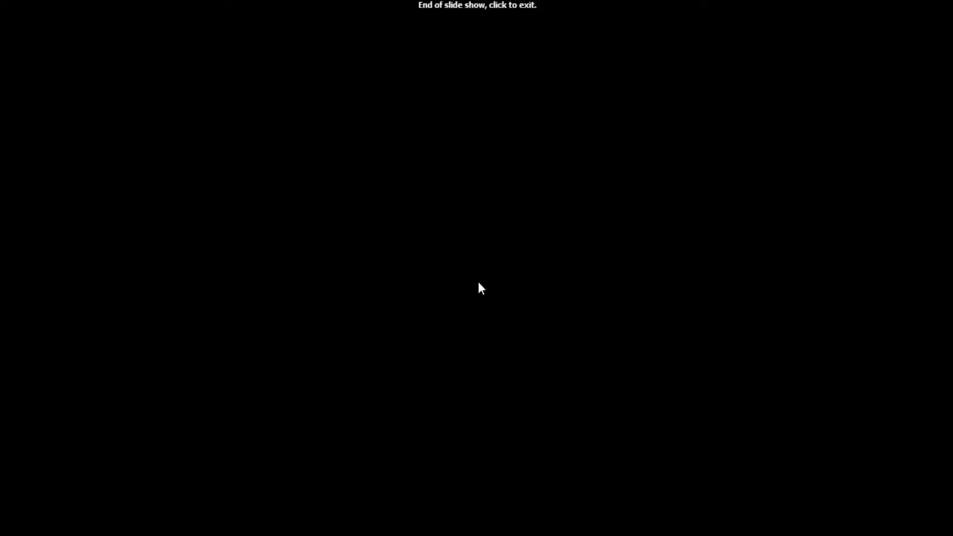
{"action": "left_click", "coordinate": [478, 281]}
Show slide 1 in the editor and recheck the assignment PDF's requirements.
{"action": "left_click", "coordinate": [87, 211]}
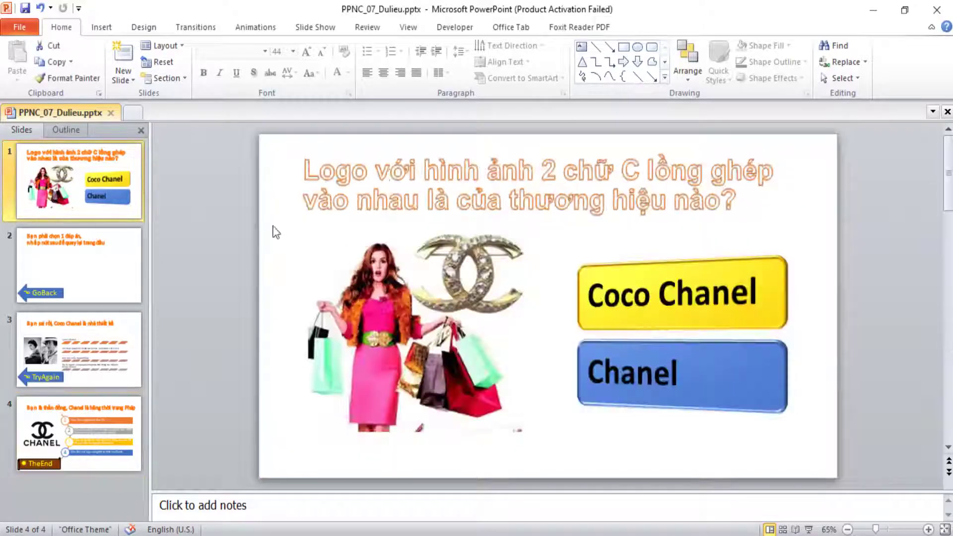
{"action": "key", "text": "alt+Tab"}
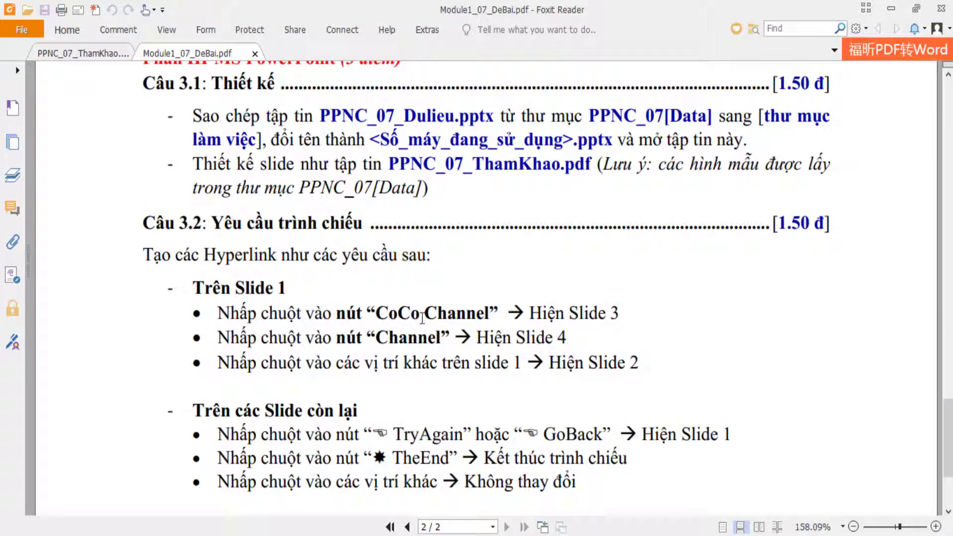
{"action": "key", "text": "alt+Tab"}
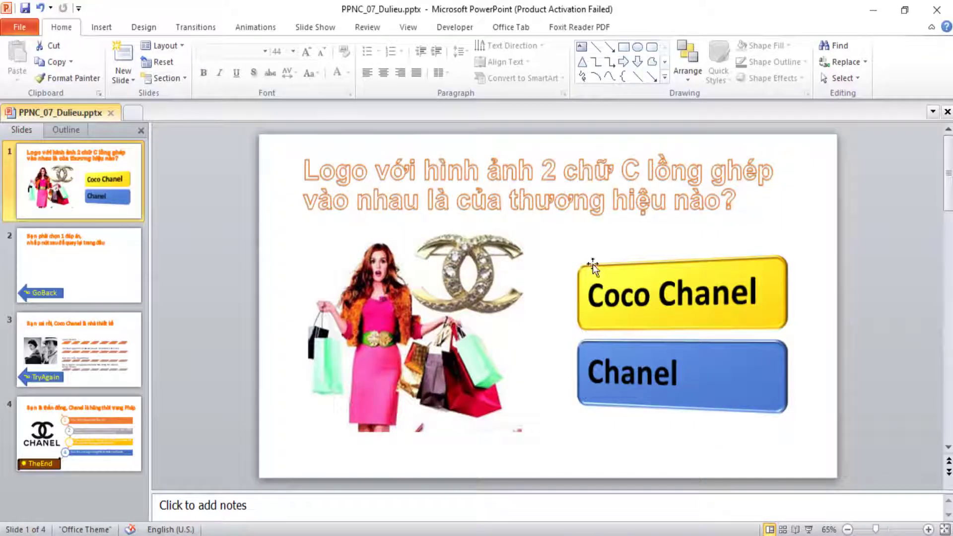
Hyperlink the Coco Chanel answer to slide 3 in this document.
{"action": "left_click", "coordinate": [596, 268]}
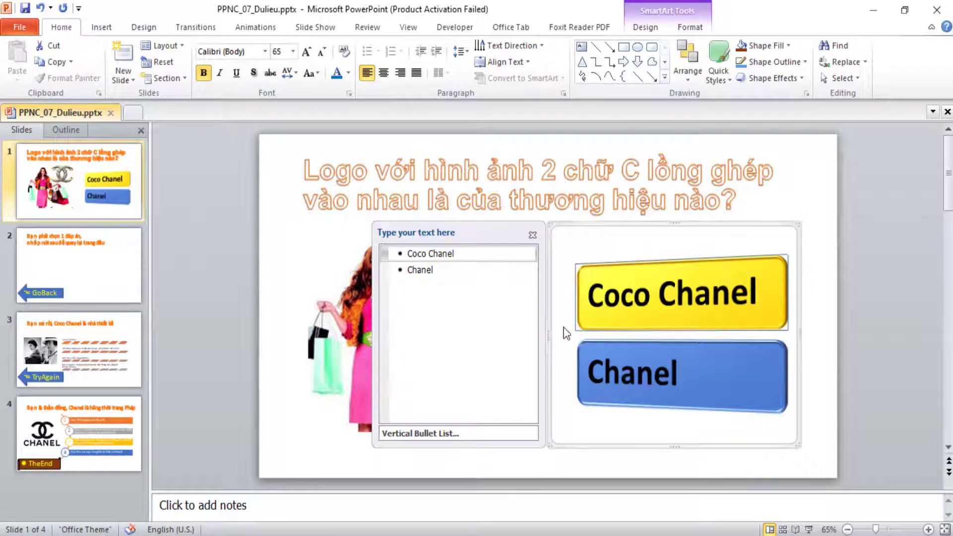
{"action": "right_click", "coordinate": [626, 265]}
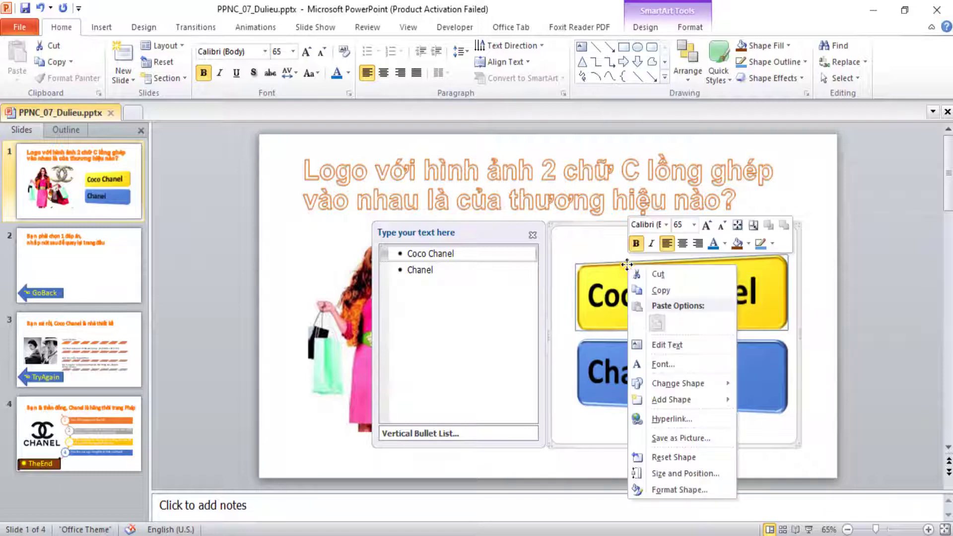
{"action": "left_click", "coordinate": [675, 420]}
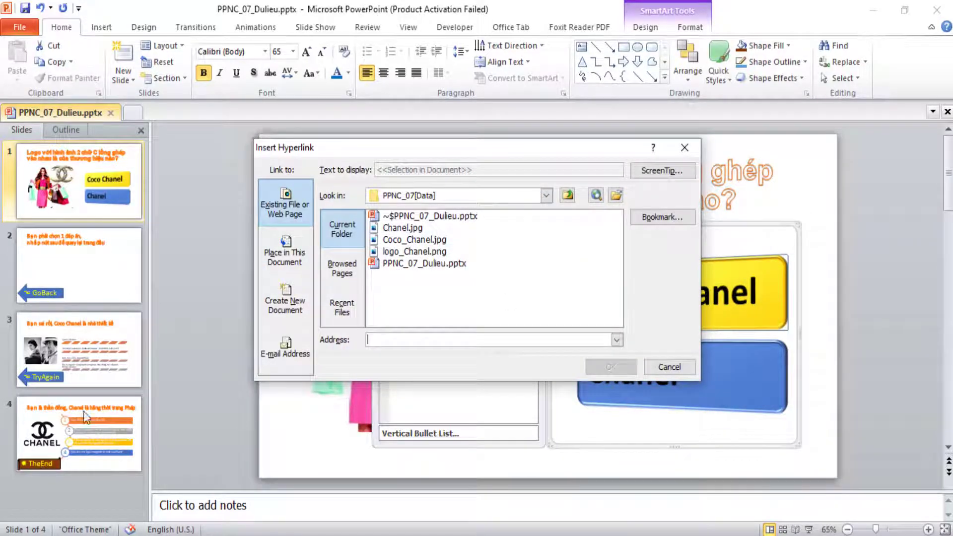
{"action": "left_click", "coordinate": [283, 266]}
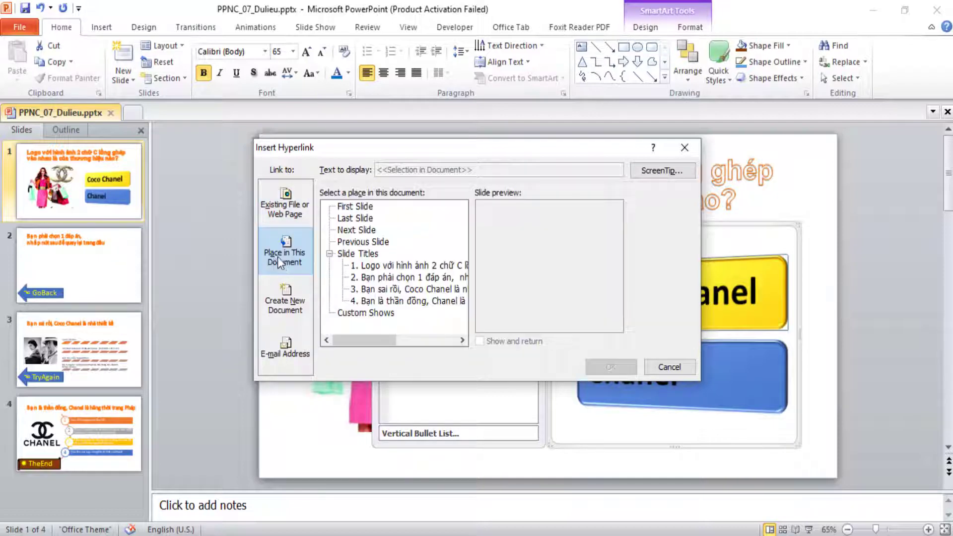
{"action": "left_click", "coordinate": [376, 290]}
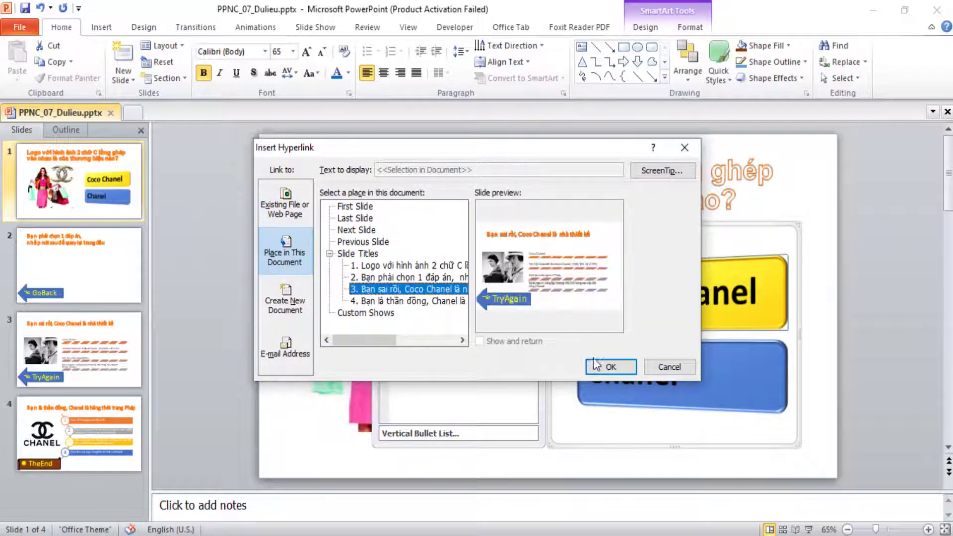
{"action": "left_click", "coordinate": [595, 366]}
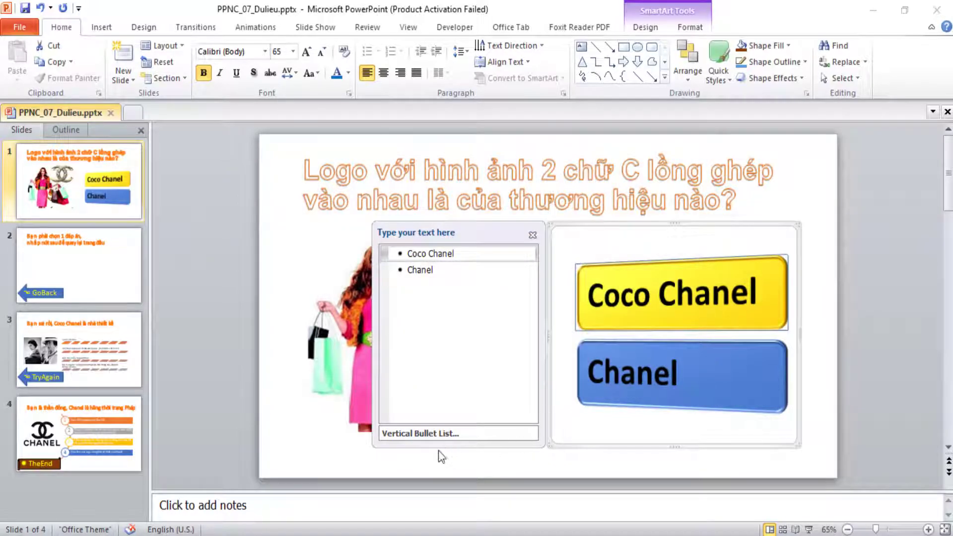
Hyperlink the Chanel answer to slide 4.
{"action": "key", "text": "alt+Tab"}
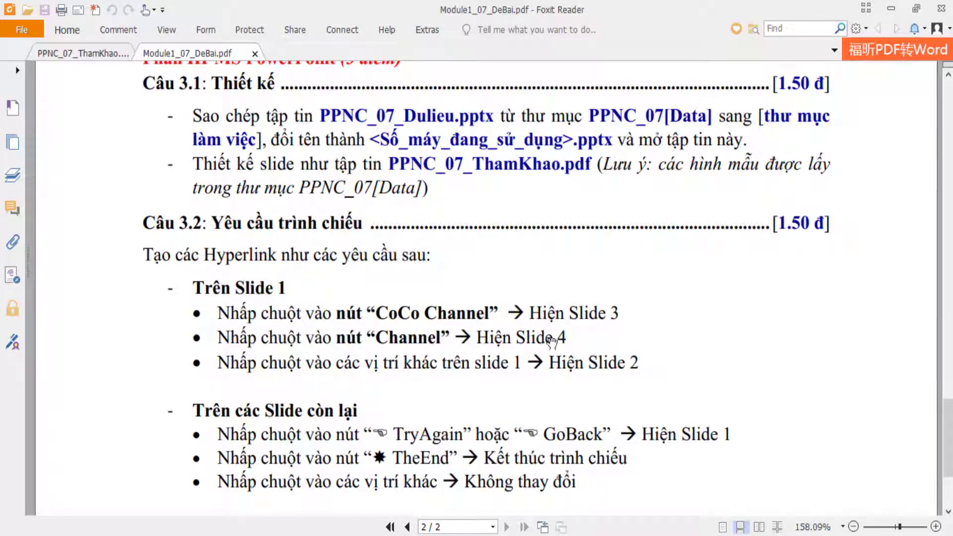
{"action": "key", "text": "alt+Tab"}
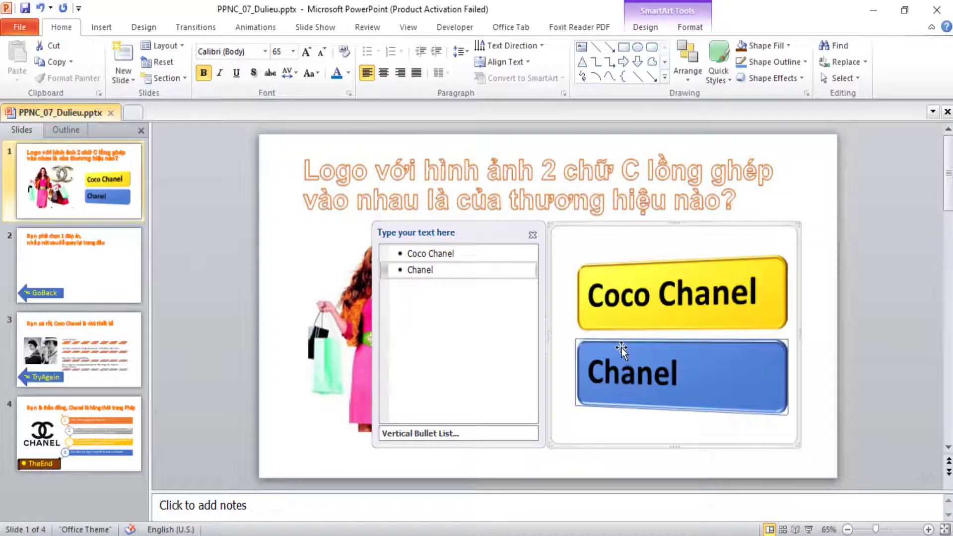
{"action": "right_click", "coordinate": [621, 349]}
{"action": "left_click", "coordinate": [665, 267]}
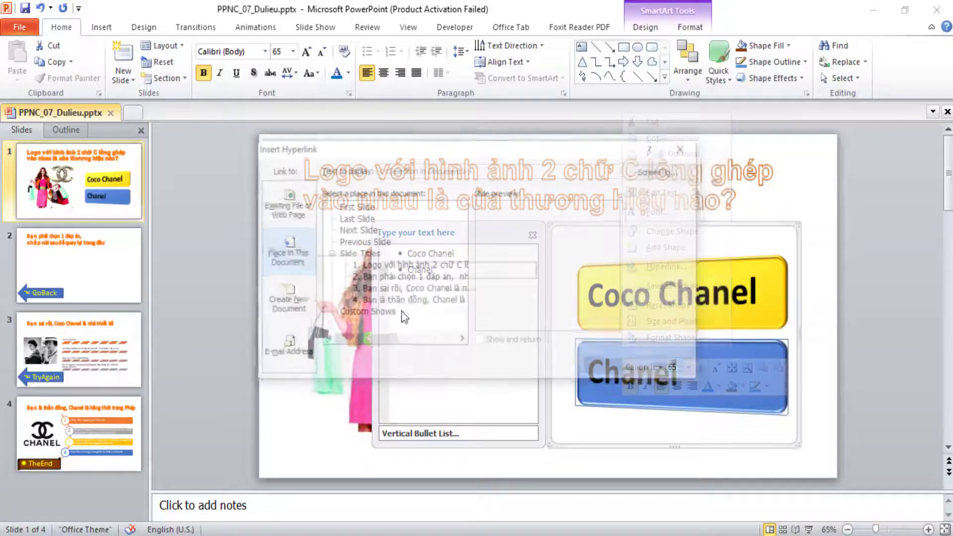
{"action": "left_click", "coordinate": [390, 301]}
{"action": "left_click", "coordinate": [621, 368]}
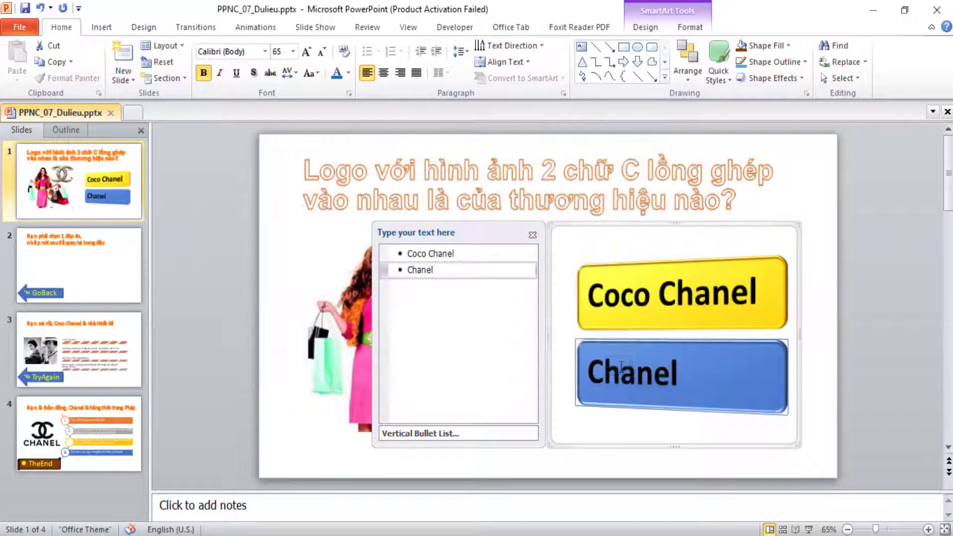
{"action": "left_click", "coordinate": [289, 256]}
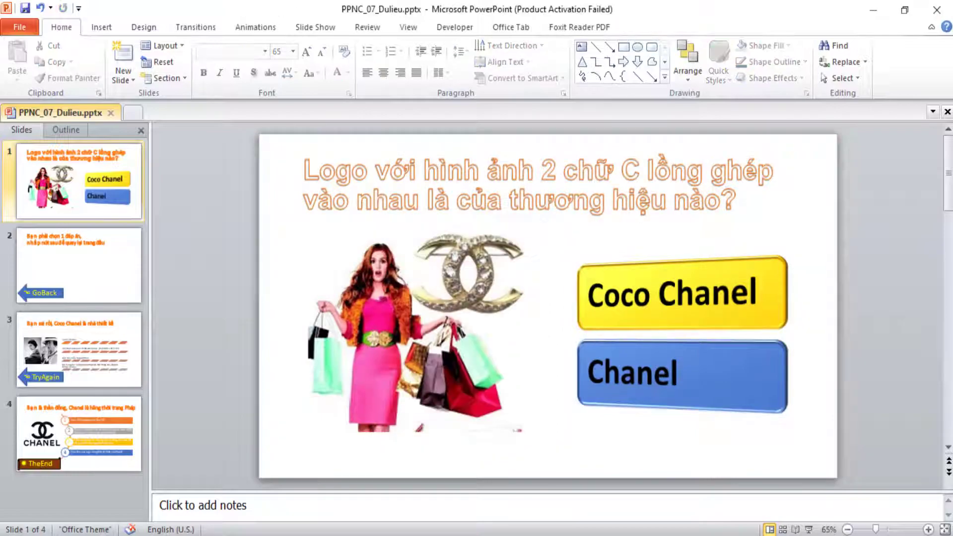
Run the show from slide 1 and test that Chanel jumps to slide 4.
{"action": "left_click", "coordinate": [809, 530]}
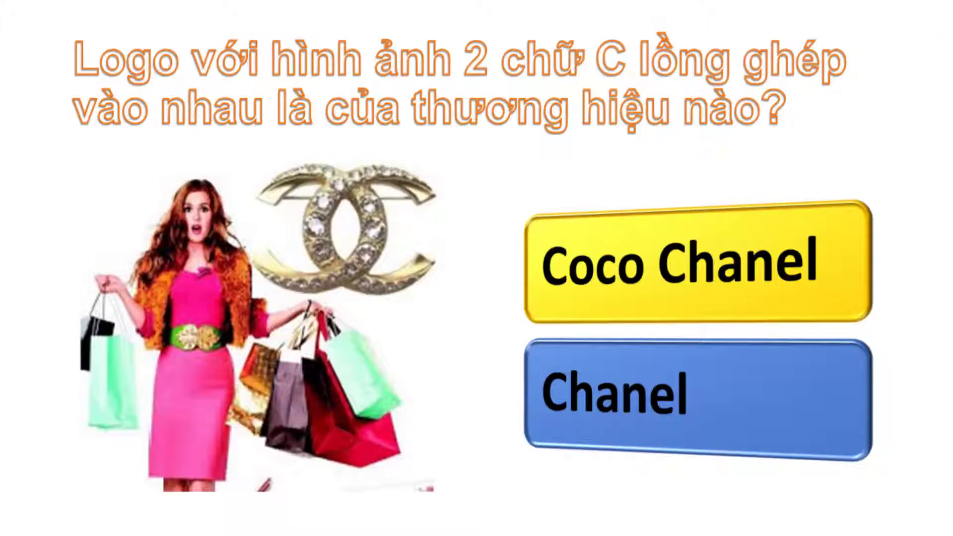
{"action": "left_click", "coordinate": [598, 401]}
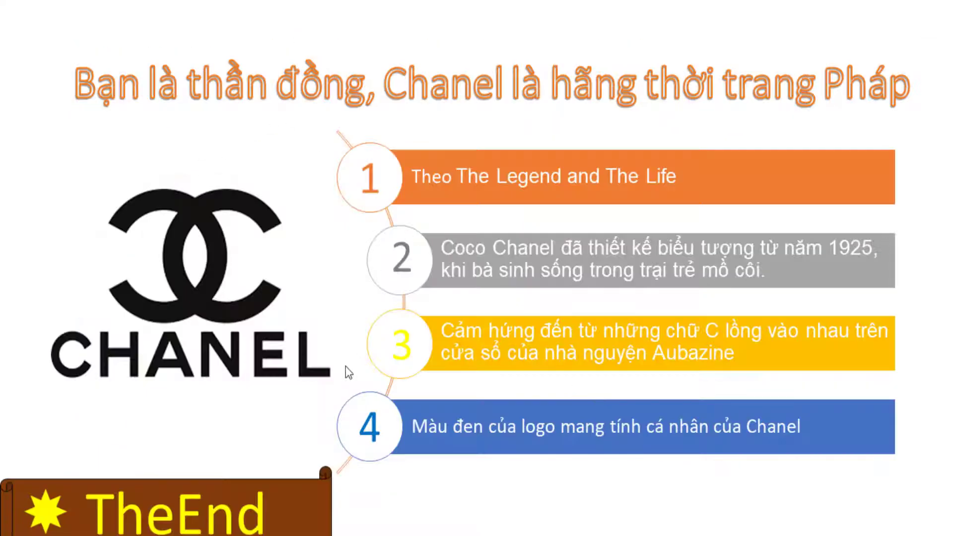
{"action": "left_click", "coordinate": [287, 499]}
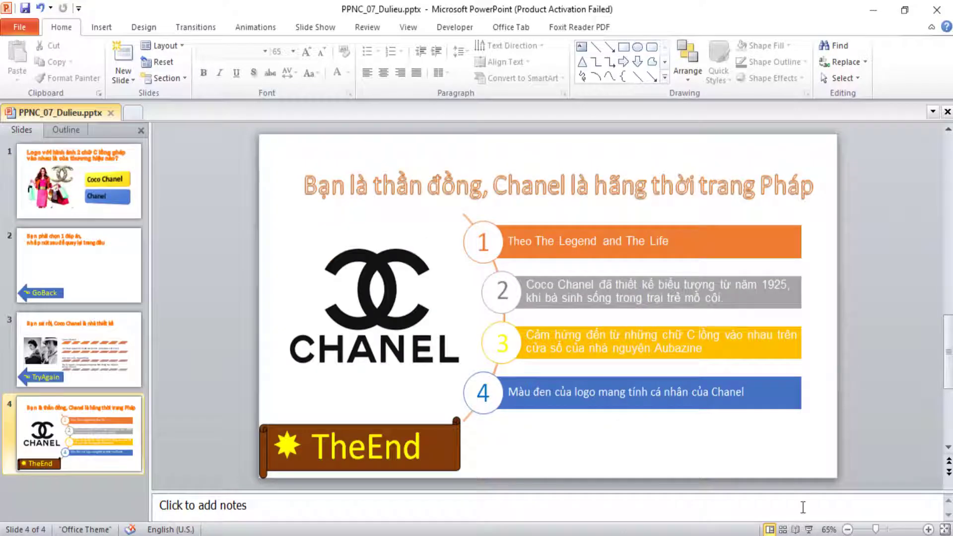
{"action": "left_click", "coordinate": [93, 176]}
Rerun the show and test the Coco Chanel link to slide 3.
{"action": "left_click", "coordinate": [809, 529]}
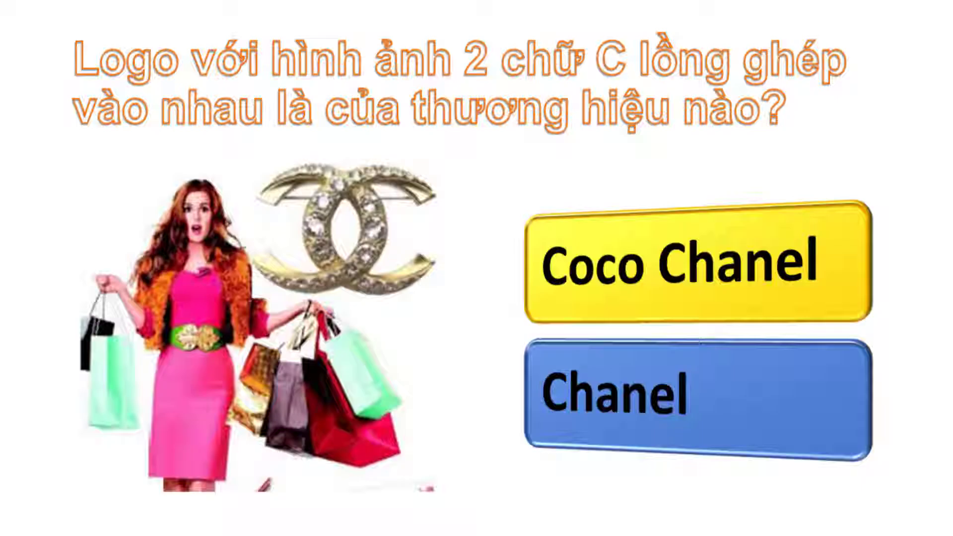
{"action": "left_click", "coordinate": [642, 314]}
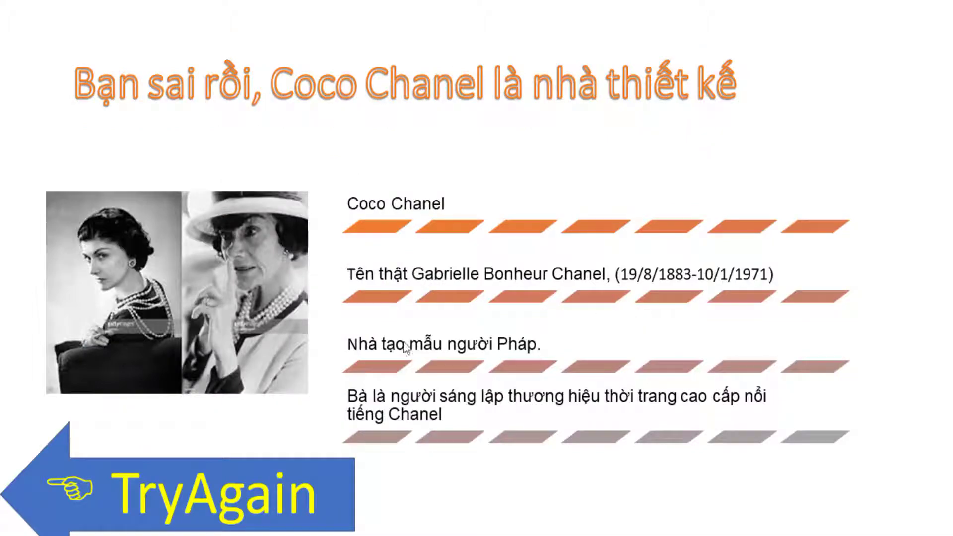
{"action": "key", "text": "Escape"}
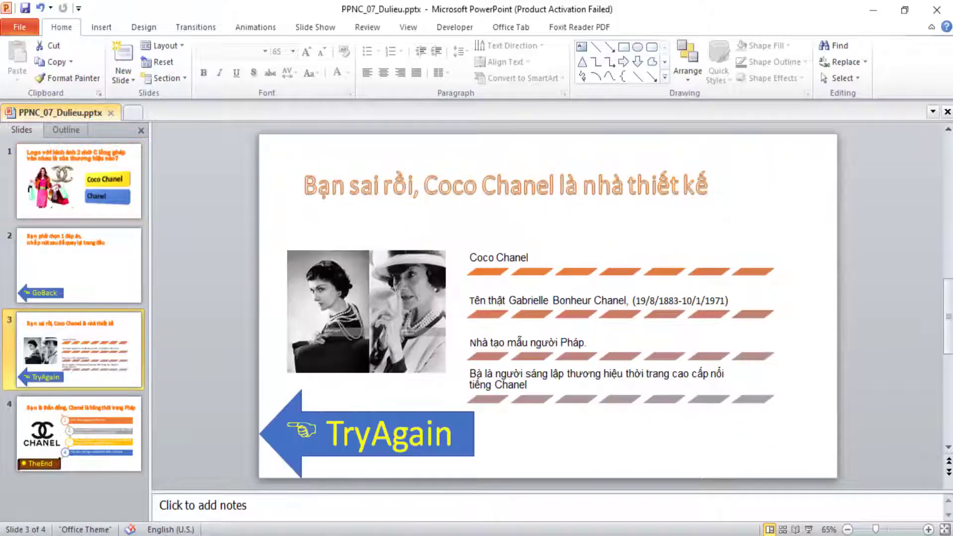
{"action": "key", "text": "alt+Tab"}
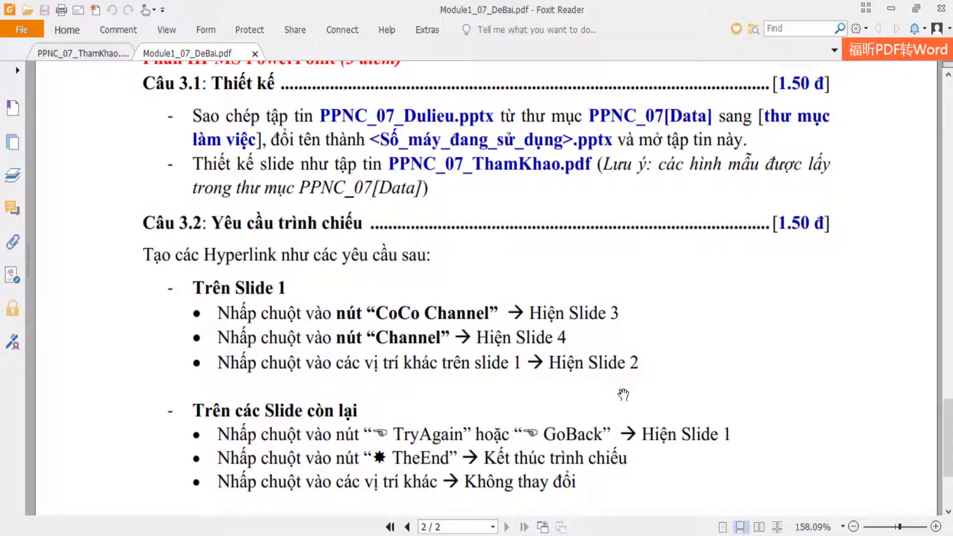
{"action": "key", "text": "alt+Tab"}
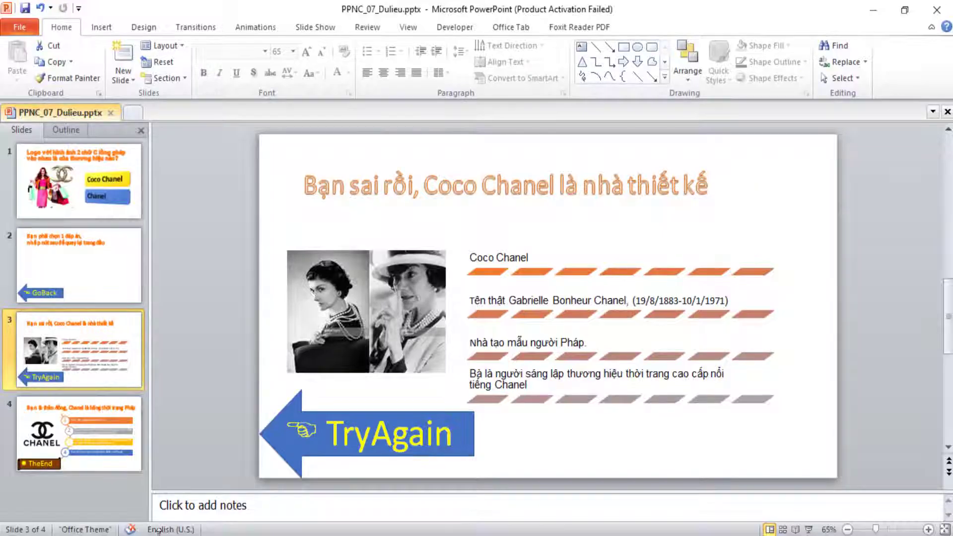
Rerun the show from slide 1 and confirm clicking empty space doesn't advance.
{"action": "left_click", "coordinate": [132, 212]}
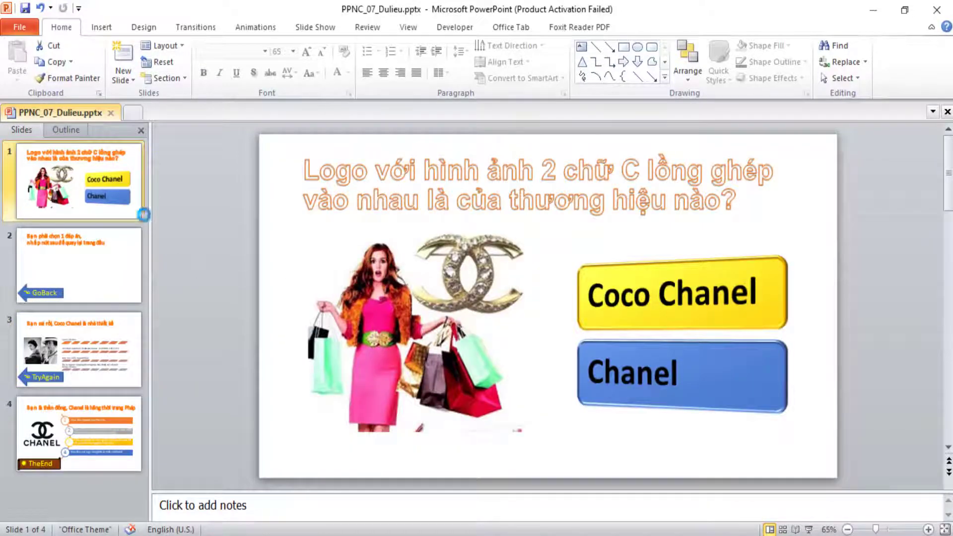
{"action": "key", "text": "F5"}
{"action": "left_click", "coordinate": [351, 524]}
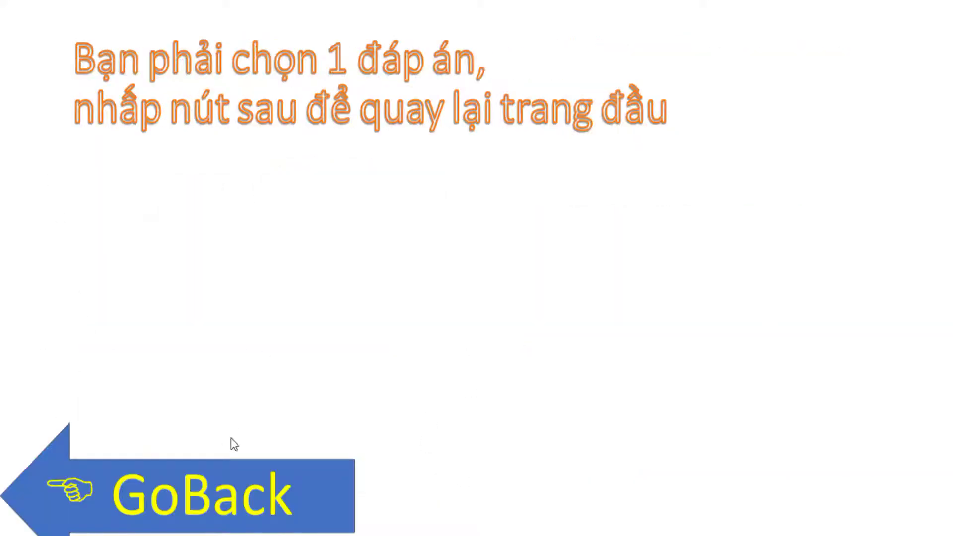
{"action": "key", "text": "Escape"}
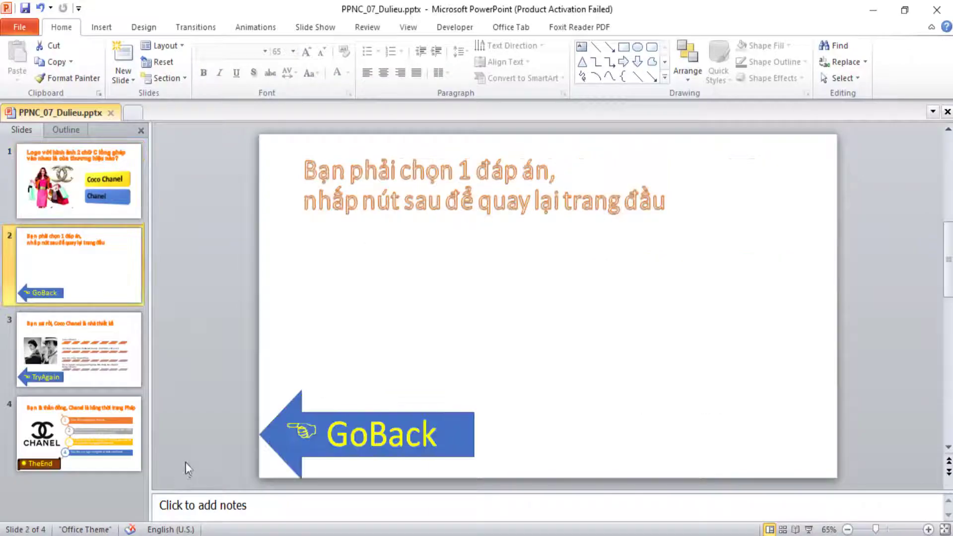
{"action": "key", "text": "alt+Tab"}
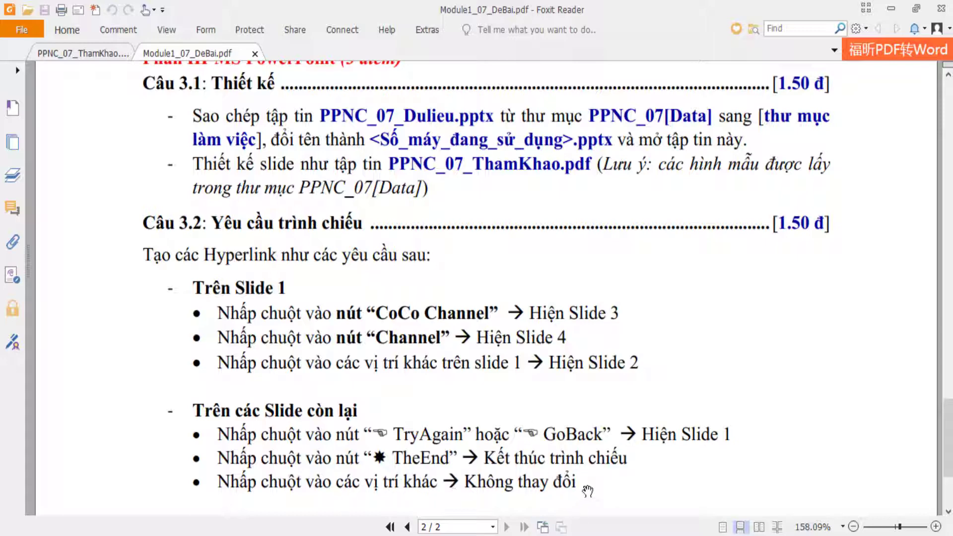
{"action": "scroll", "coordinate": [570, 479], "scroll_direction": "up", "scroll_amount": 1}
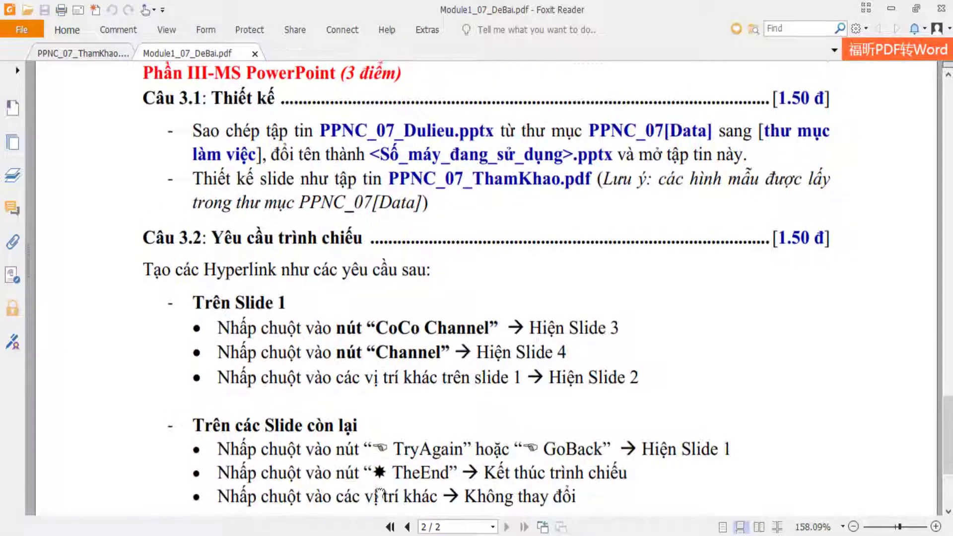
{"action": "scroll", "coordinate": [570, 479], "scroll_direction": "down", "scroll_amount": 2}
{"action": "left_click_drag", "start_coordinate": [219, 455], "coordinate": [488, 456]}
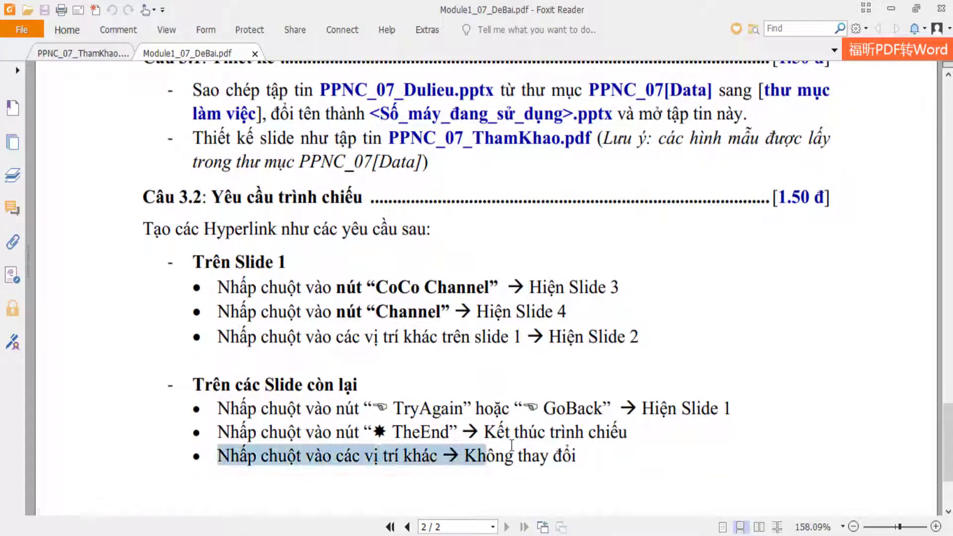
{"action": "left_click_drag", "start_coordinate": [627, 433], "coordinate": [605, 433]}
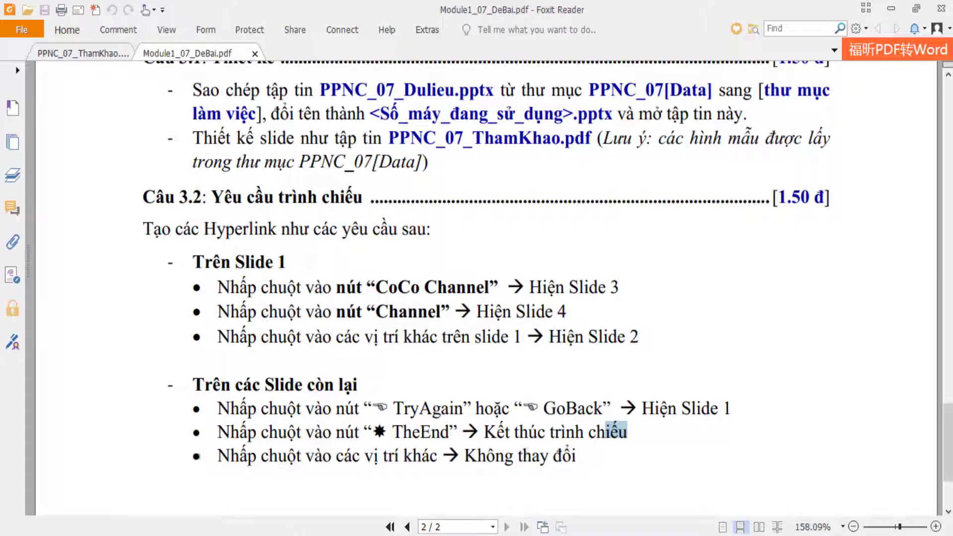
{"action": "key", "text": "alt+Tab"}
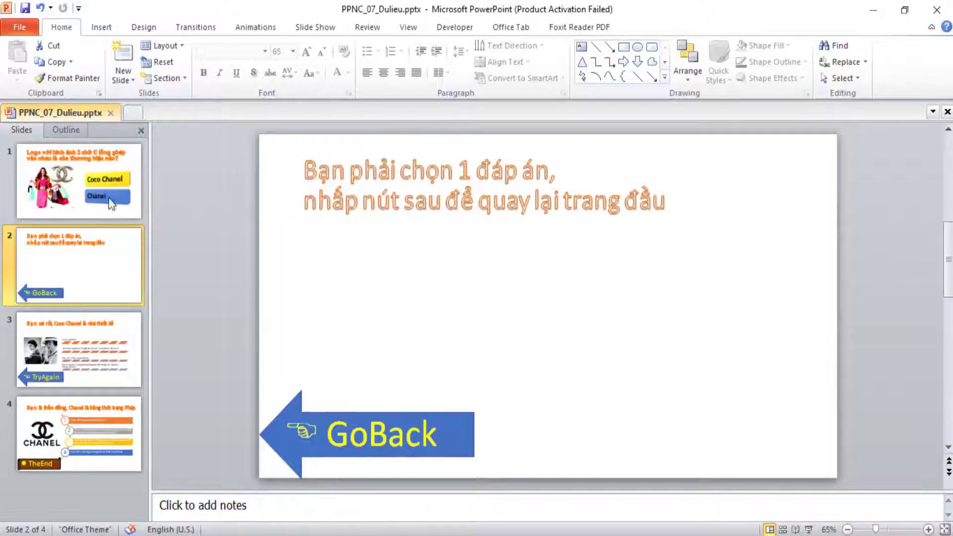
On the Transitions tab, select slides 2, 3 and 4 to turn off On Mouse Click advance.
{"action": "left_click", "coordinate": [79, 171]}
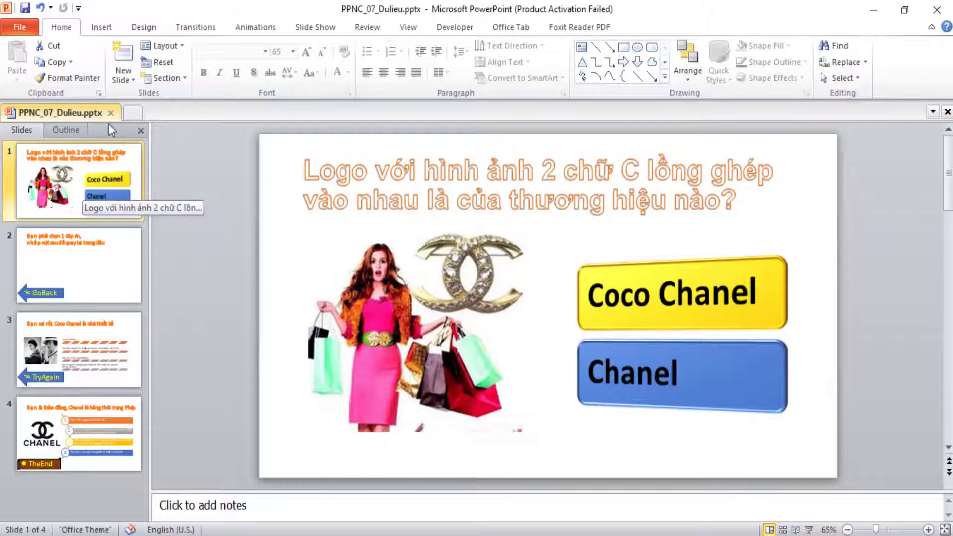
{"action": "left_click", "coordinate": [195, 27]}
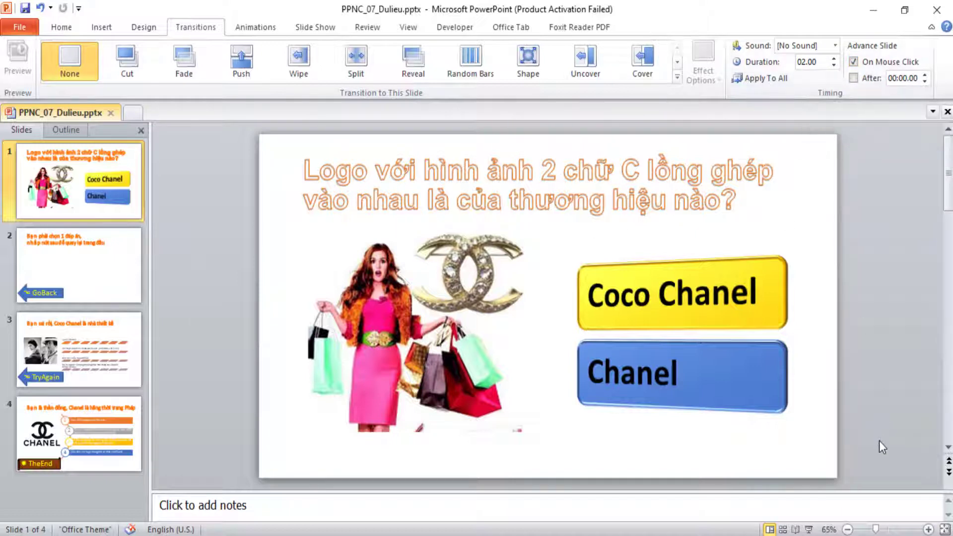
{"action": "left_click", "coordinate": [114, 284]}
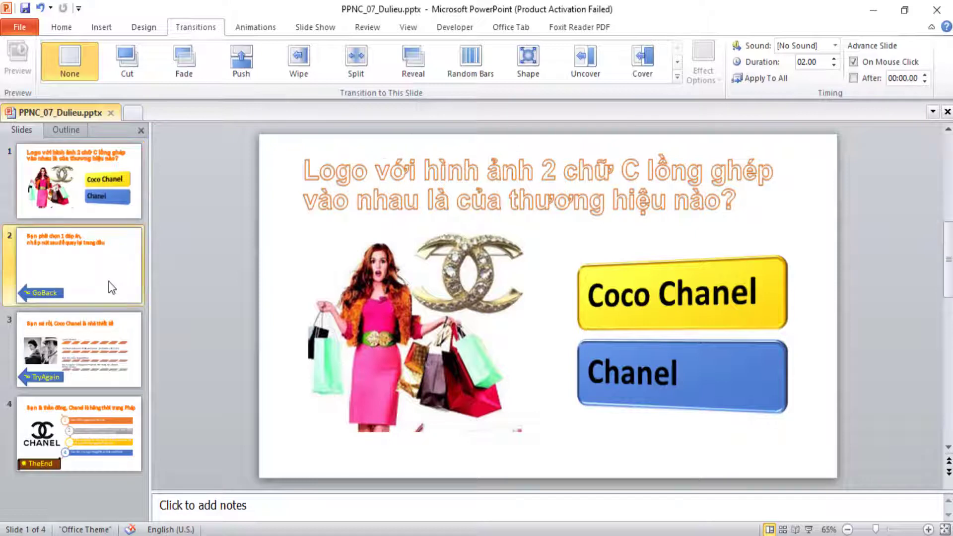
{"action": "left_click", "coordinate": [99, 333], "text": "ctrl"}
{"action": "left_click", "coordinate": [99, 427], "text": "ctrl"}
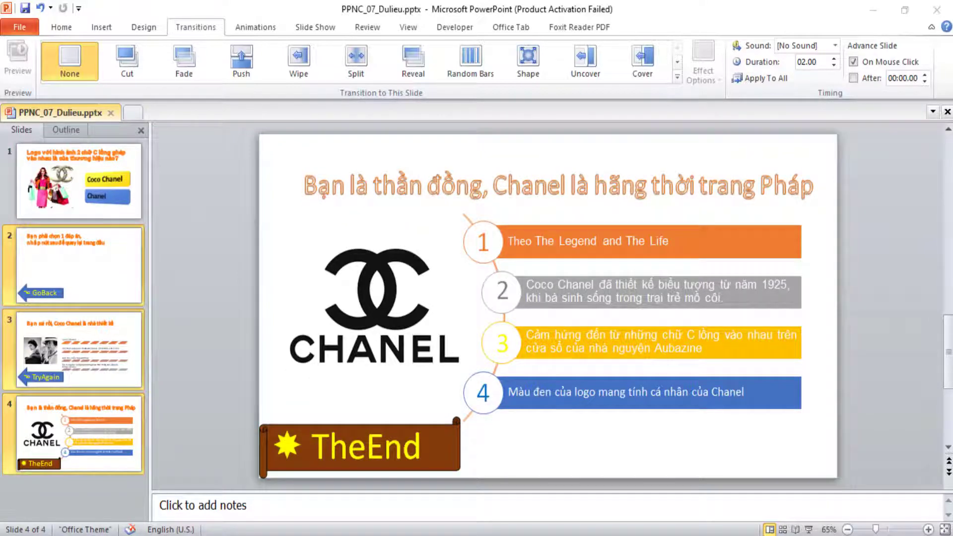
Check the slideshow requirements in the PDF, then return to slide 2.
{"action": "key", "text": "alt+Tab"}
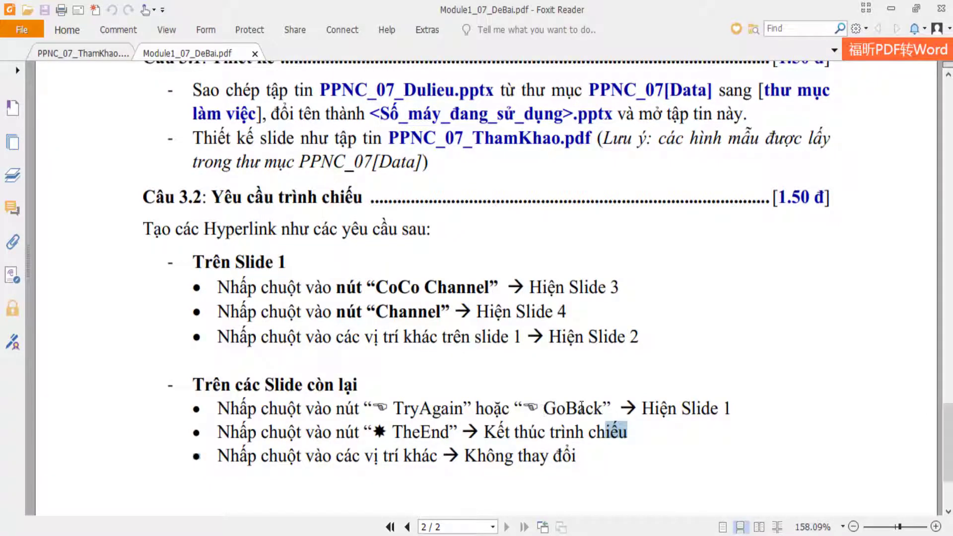
{"action": "key", "text": "alt+Tab"}
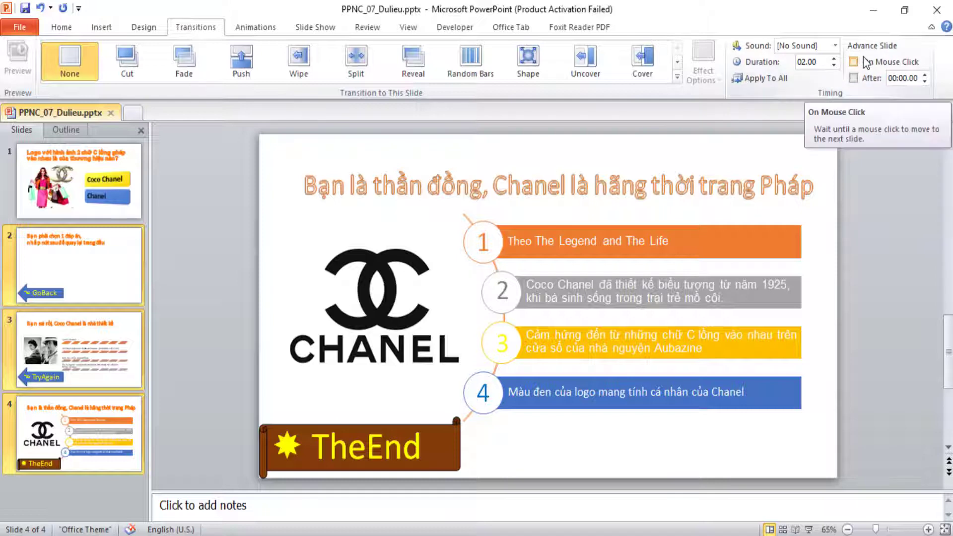
{"action": "left_click", "coordinate": [140, 273]}
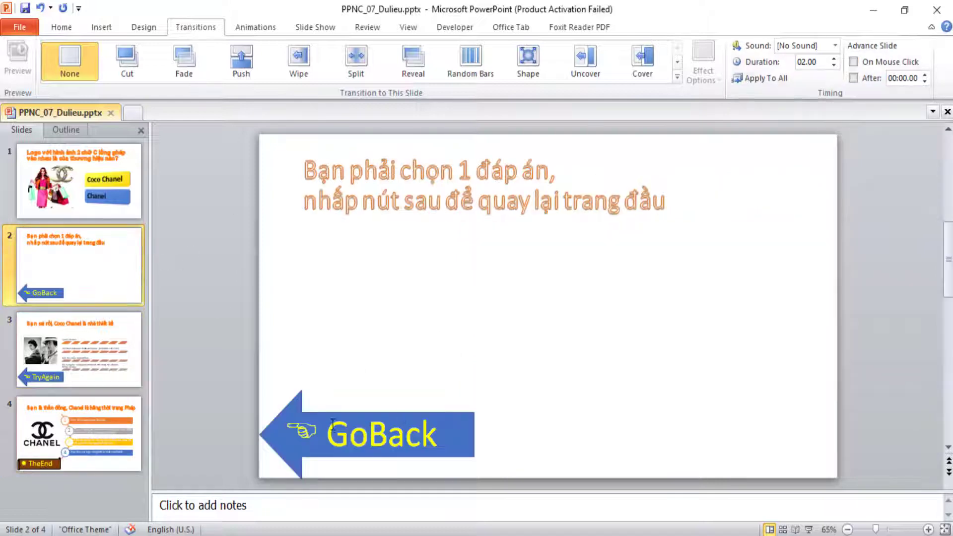
Hyperlink slide 2's GoBack arrow to slide 1 in this document.
{"action": "left_click", "coordinate": [300, 413]}
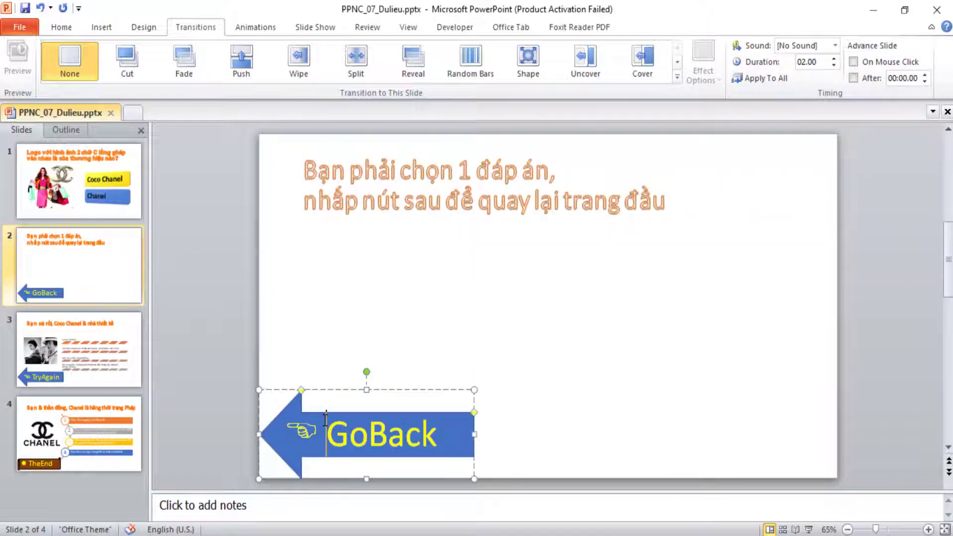
{"action": "right_click", "coordinate": [300, 410]}
{"action": "right_click", "coordinate": [299, 400]}
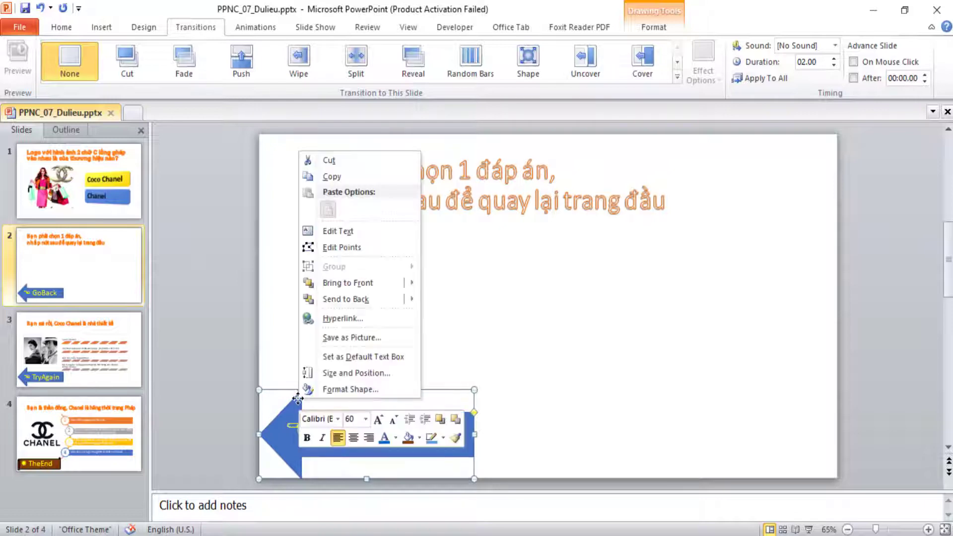
{"action": "left_click", "coordinate": [339, 318]}
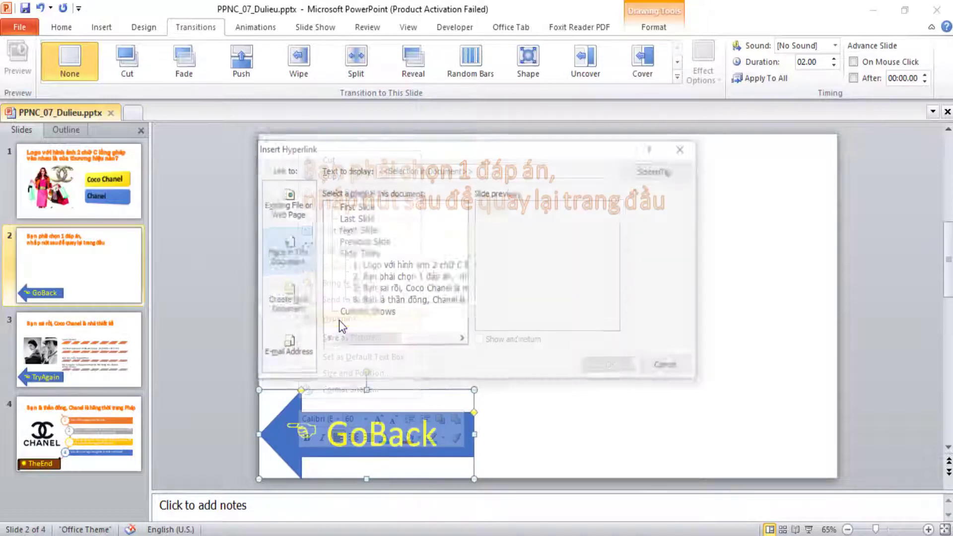
{"action": "left_click", "coordinate": [382, 266]}
{"action": "left_click", "coordinate": [603, 368]}
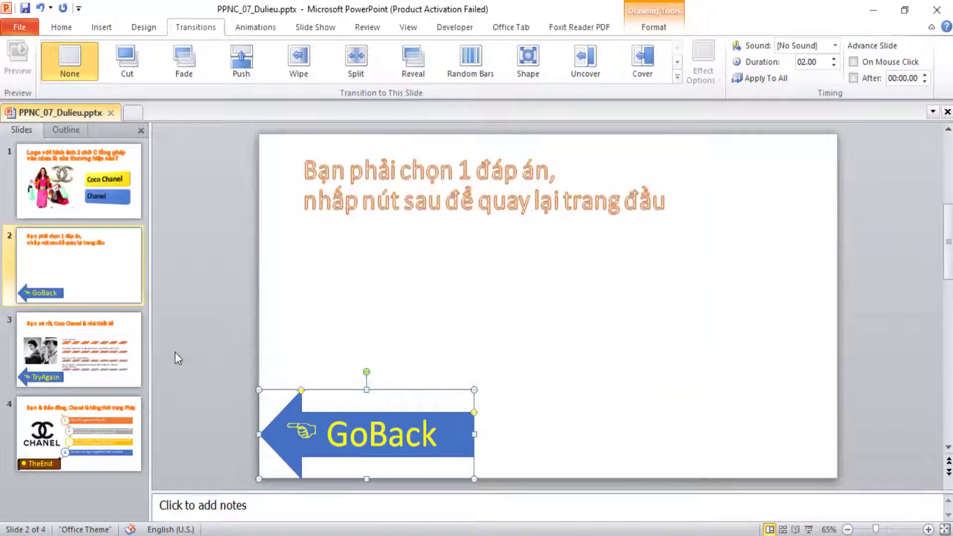
Hyperlink slide 3's TryAgain arrow to slide 1 in this document.
{"action": "left_click", "coordinate": [102, 350]}
{"action": "left_click", "coordinate": [311, 412]}
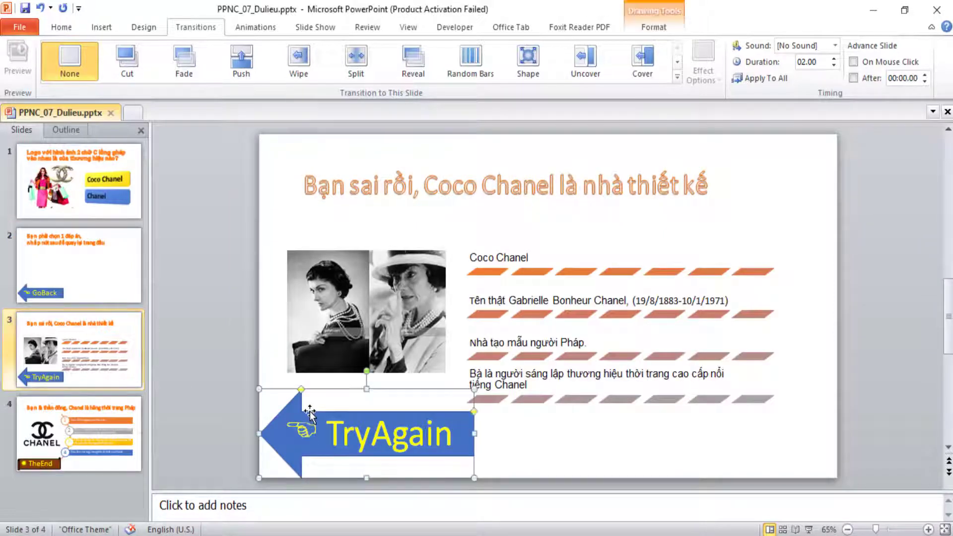
{"action": "right_click", "coordinate": [310, 412]}
{"action": "left_click", "coordinate": [353, 332]}
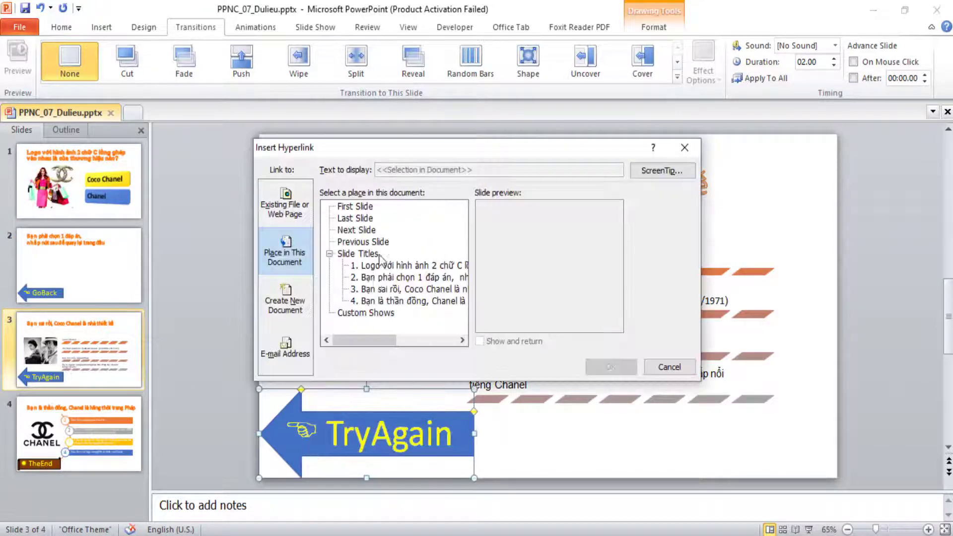
{"action": "left_click", "coordinate": [385, 265]}
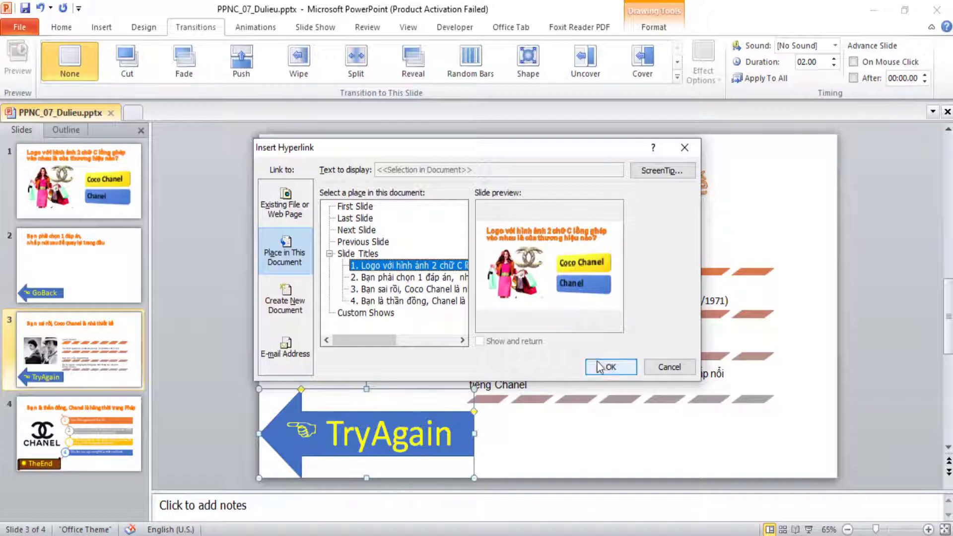
{"action": "left_click", "coordinate": [611, 367]}
{"action": "left_click", "coordinate": [73, 433]}
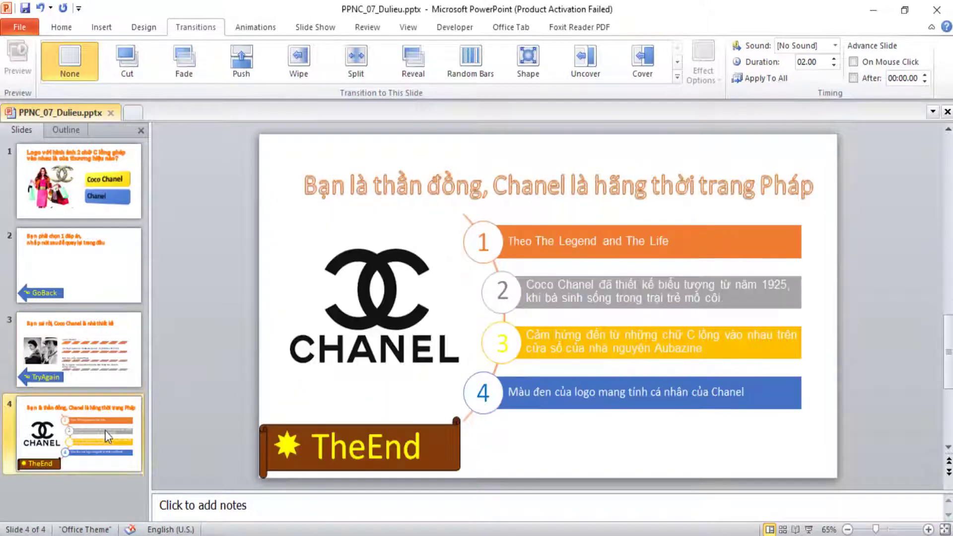
Give slide 4's TheEnd banner an Insert > Action of Hyperlink to: End Show.
{"action": "left_click", "coordinate": [424, 425]}
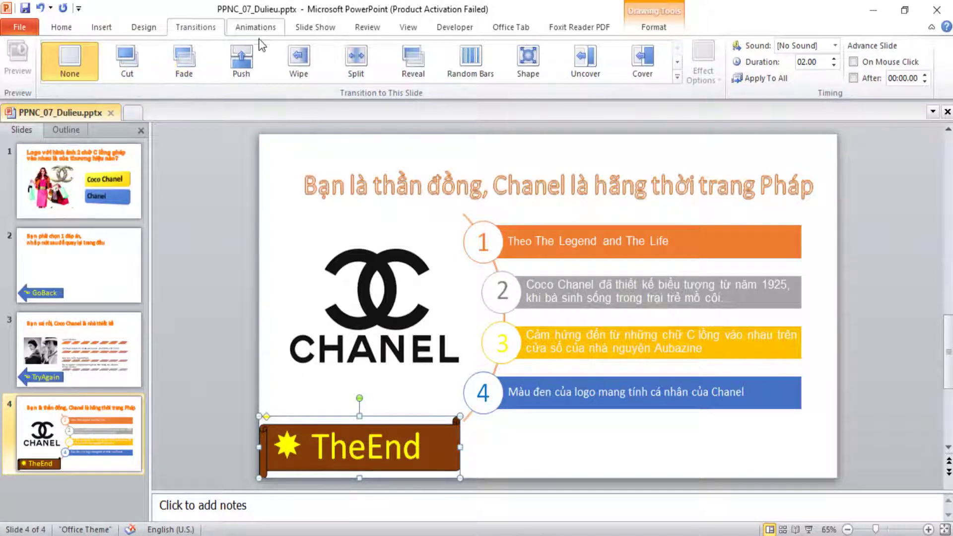
{"action": "left_click", "coordinate": [104, 28]}
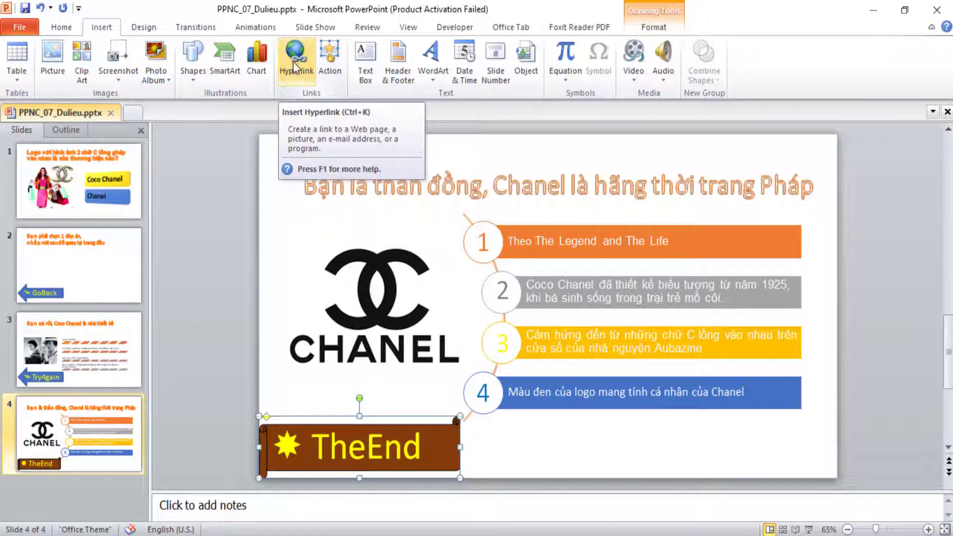
{"action": "left_click", "coordinate": [325, 69]}
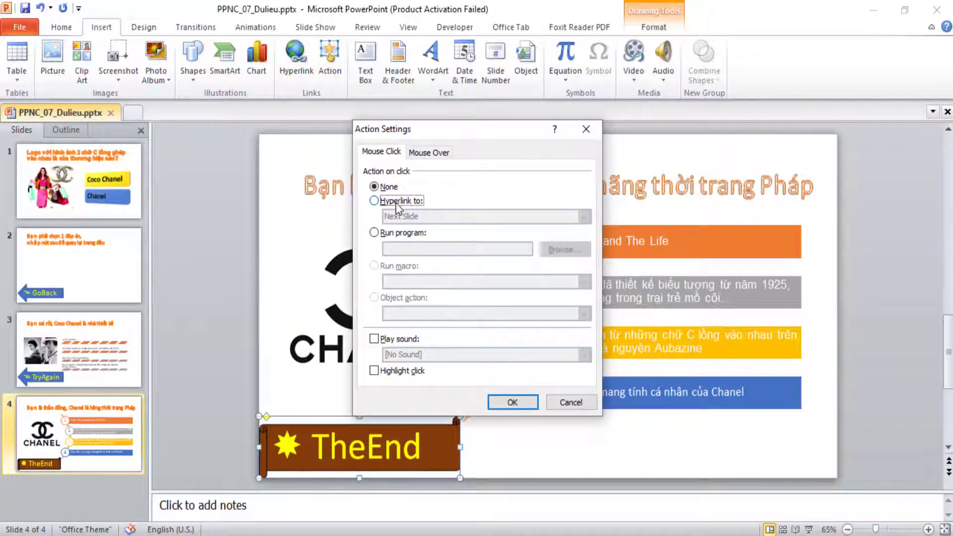
{"action": "left_click", "coordinate": [396, 201]}
{"action": "left_click", "coordinate": [407, 216]}
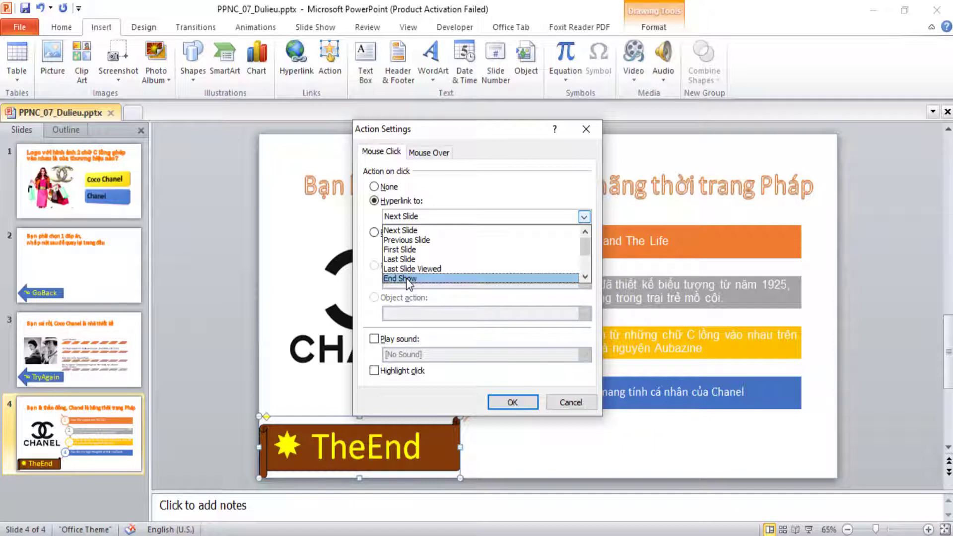
{"action": "left_click", "coordinate": [408, 279]}
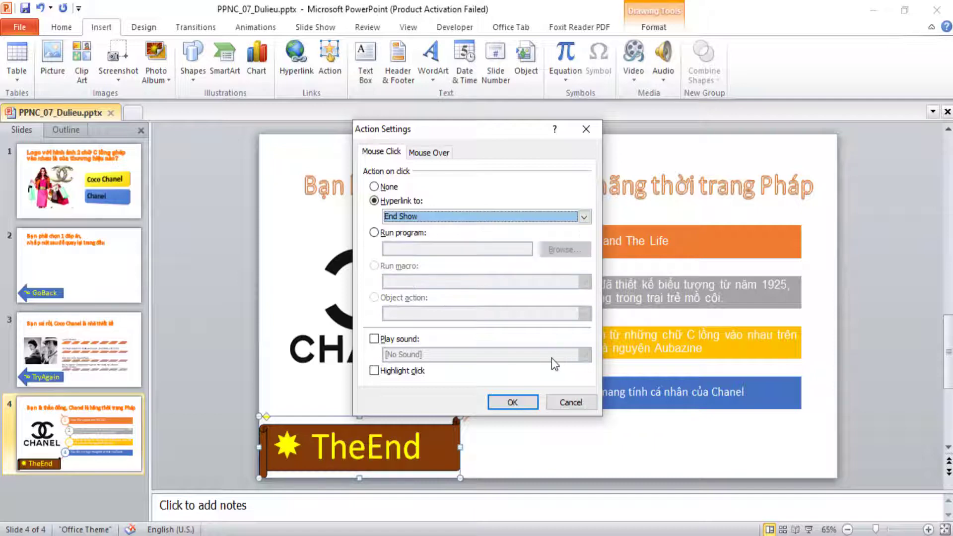
{"action": "left_click", "coordinate": [513, 403]}
{"action": "scroll", "coordinate": [389, 243], "scroll_direction": "up", "scroll_amount": 5}
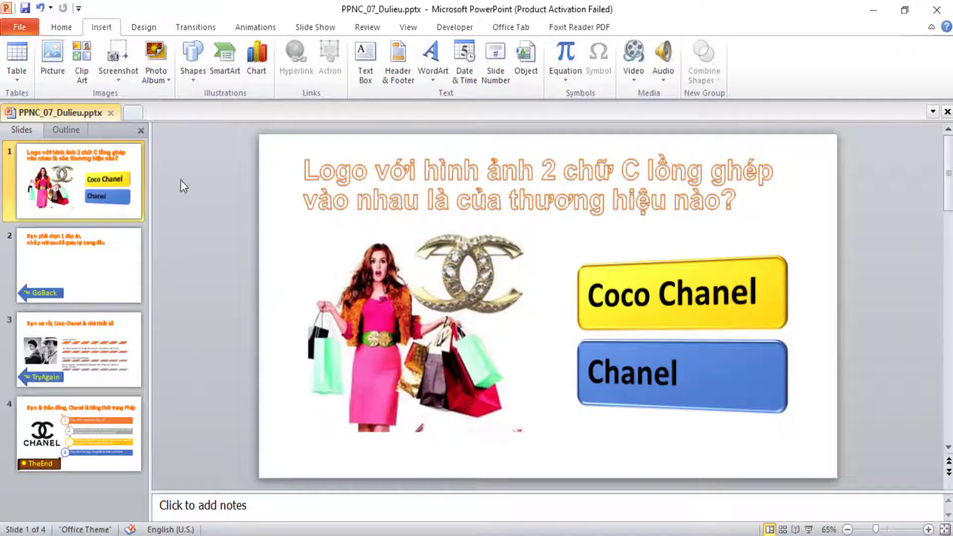
{"action": "left_click", "coordinate": [809, 529]}
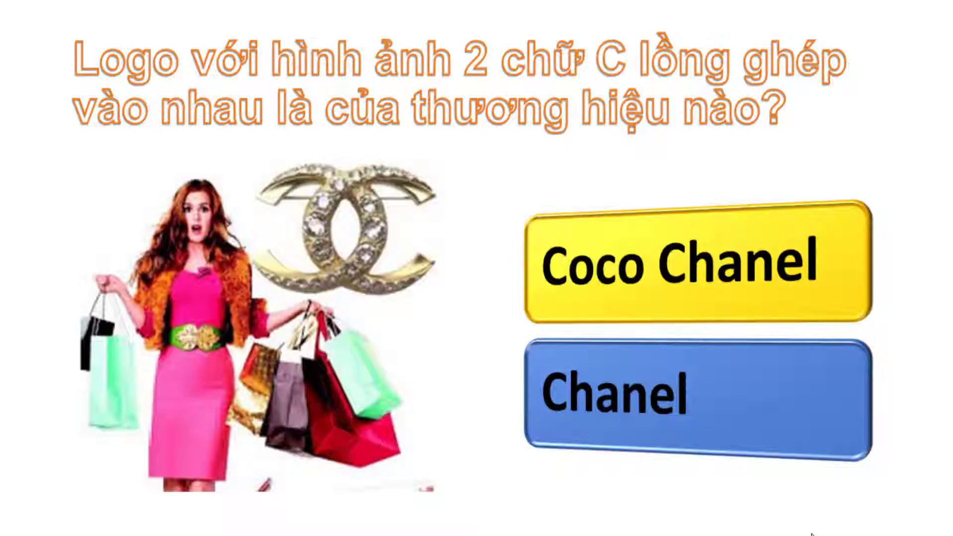
{"action": "left_click", "coordinate": [632, 292]}
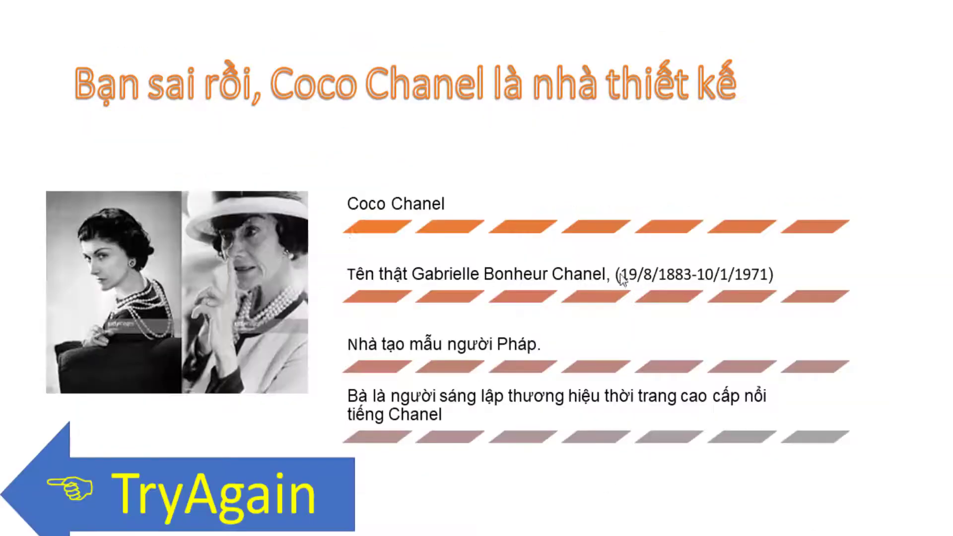
{"action": "left_click", "coordinate": [185, 501]}
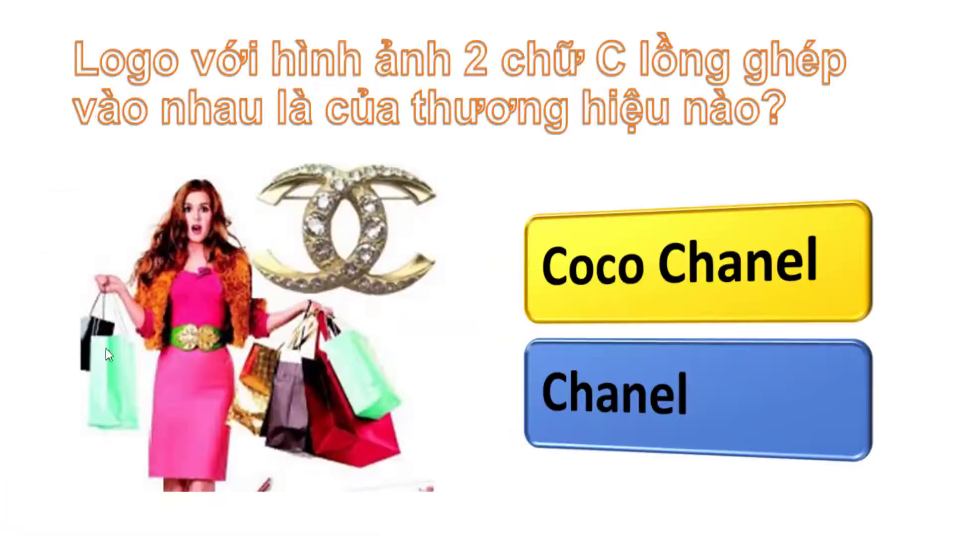
{"action": "left_click", "coordinate": [599, 403]}
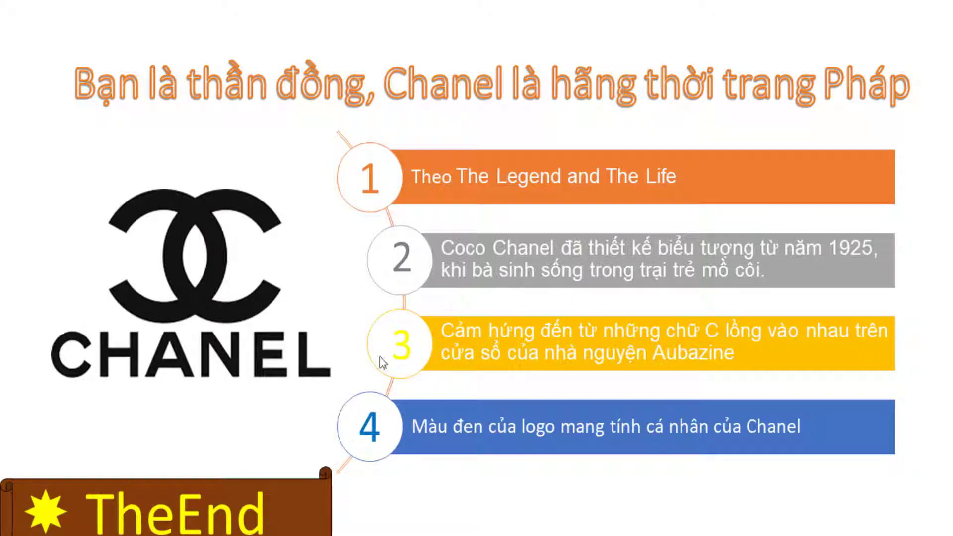
{"action": "left_click", "coordinate": [176, 523]}
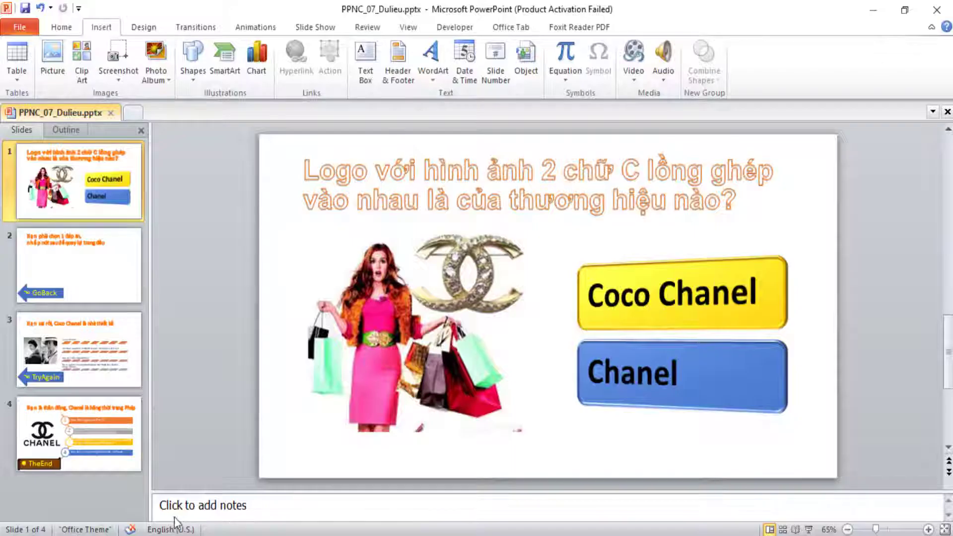